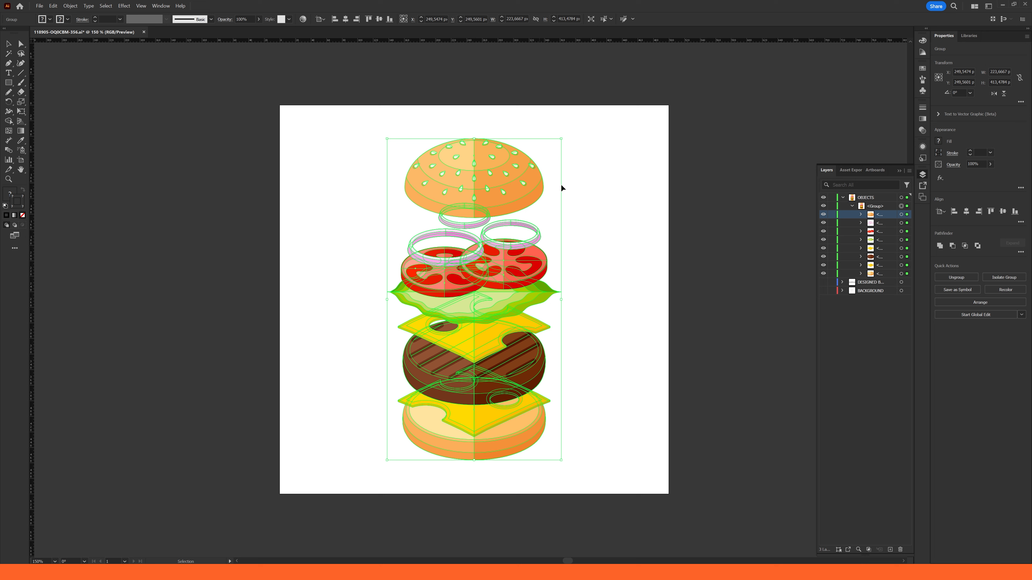
left_click(884, 272)
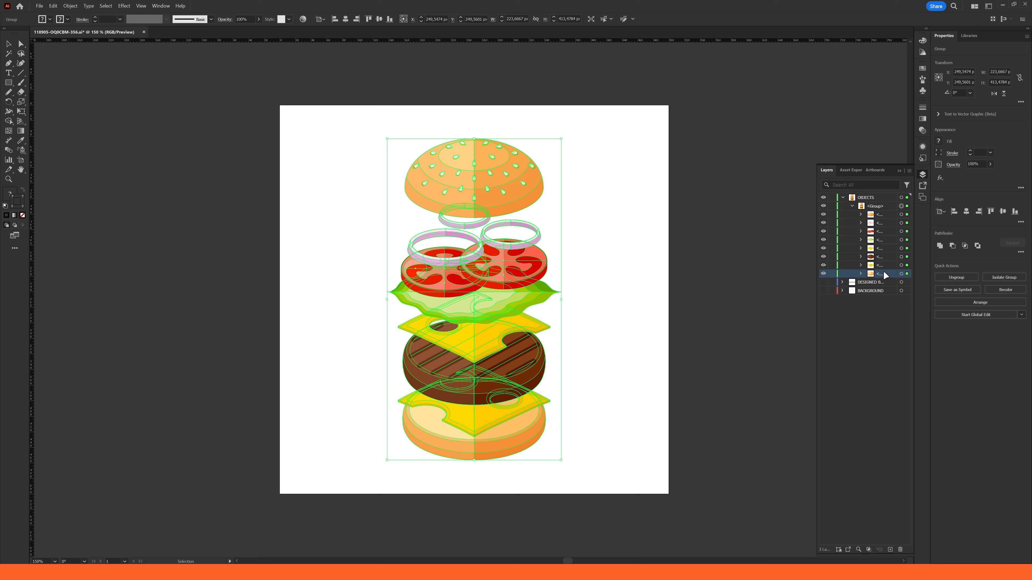
left_click(873, 199)
left_click(889, 549)
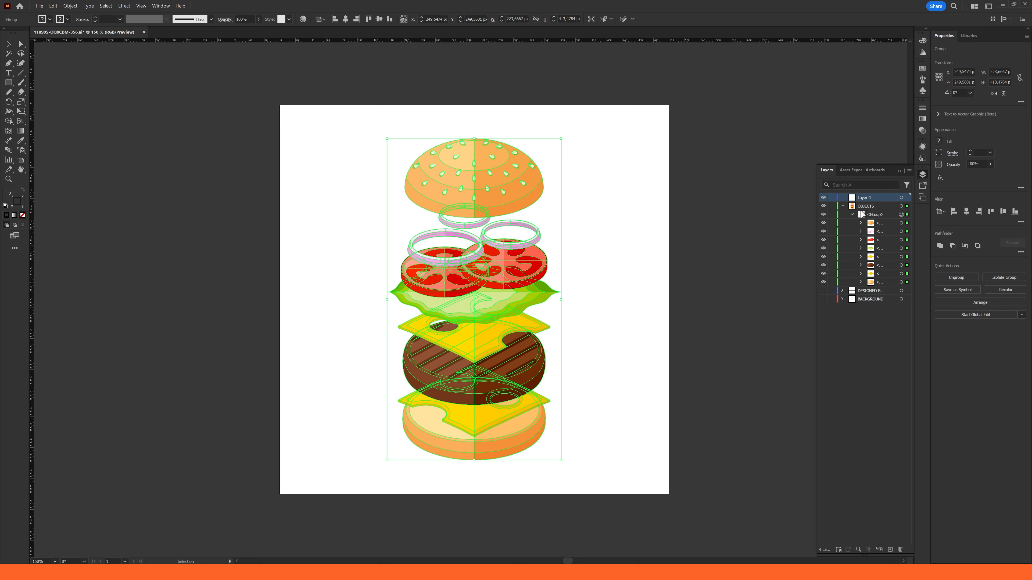
key("ctrl+z")
left_click(880, 215)
left_click(881, 274, "shift")
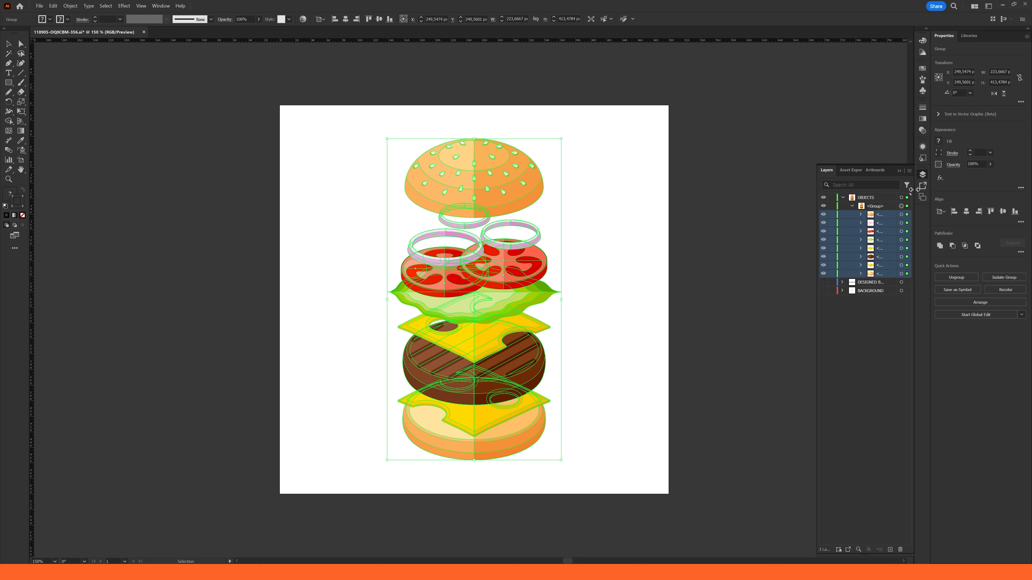
left_click(909, 171)
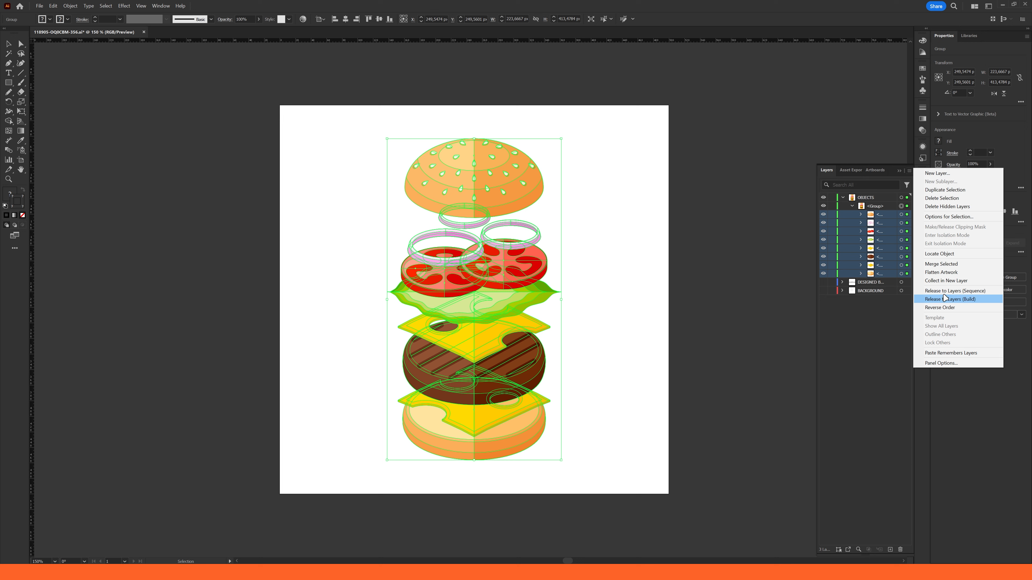
left_click(878, 215)
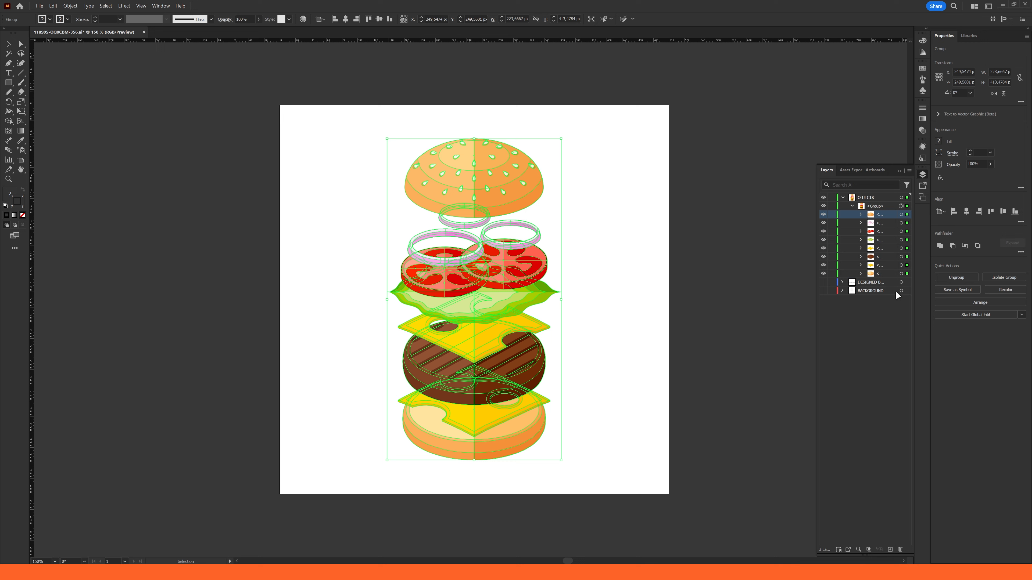
left_click(881, 274, "shift")
left_click(890, 366)
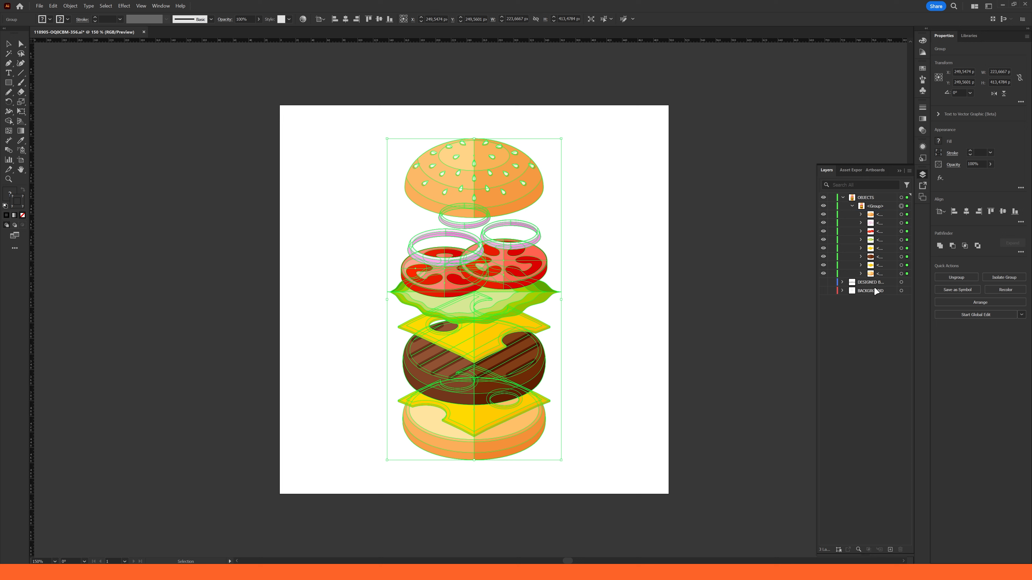
Deselect the burger artwork and add eleven new empty layers above the OBJECTS layer.
left_click(640, 180)
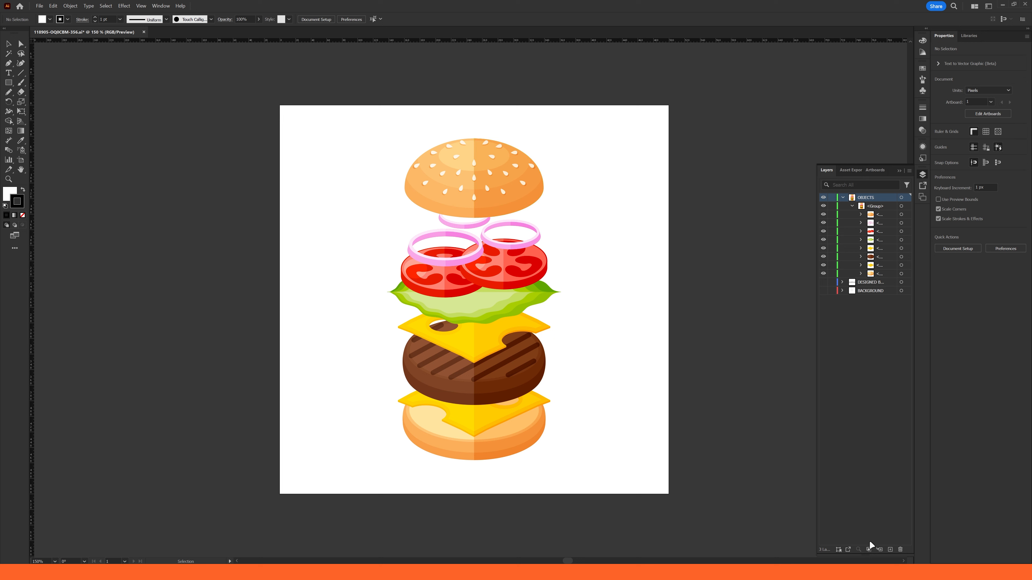
left_click(891, 550)
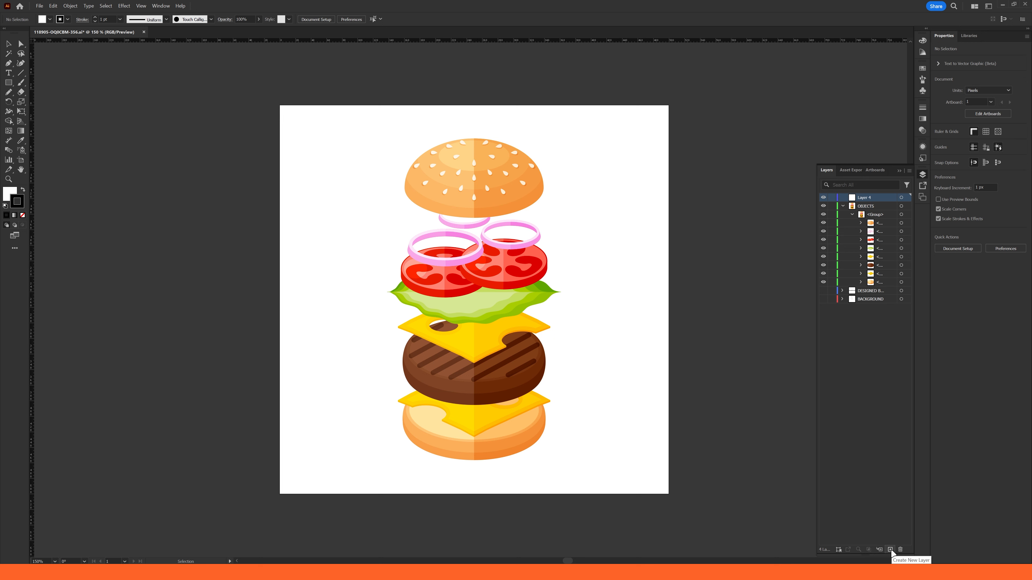
left_click(890, 550)
left_click(890, 549)
left_click(890, 550)
left_click(890, 550)
left_click(890, 550)
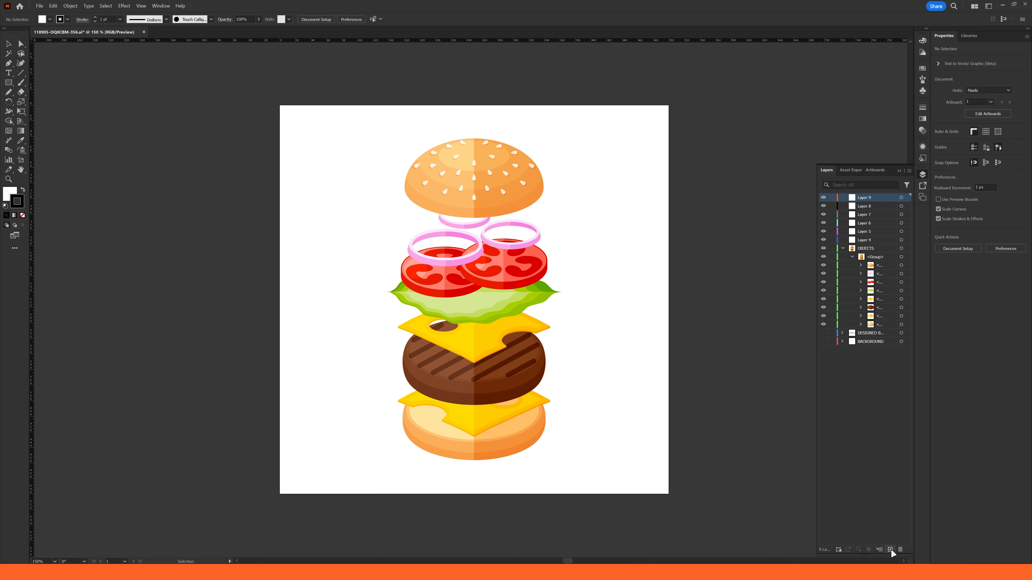
left_click(890, 550)
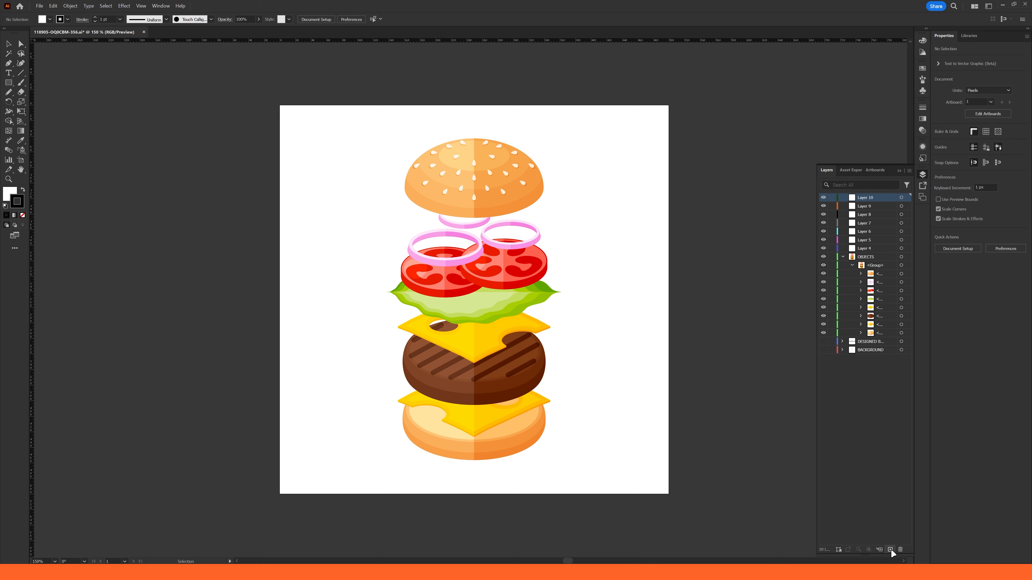
left_click(890, 549)
left_click(890, 549)
left_click(891, 550)
left_click(890, 550)
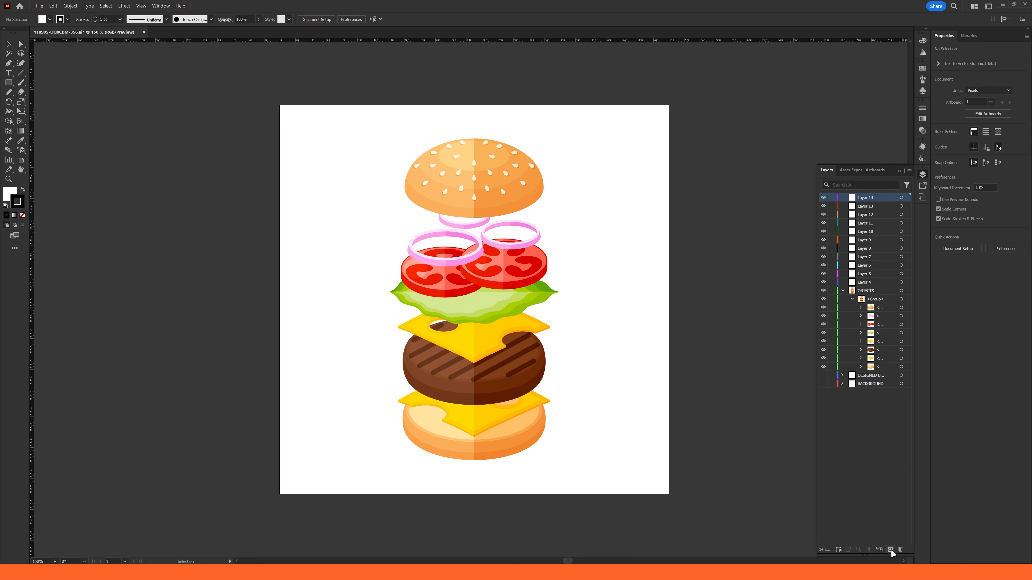
Move the top bun group into Layer 14 and the onion rings group into Layer 13.
left_click(874, 309)
left_click_drag(873, 309, 864, 198)
left_click_drag(878, 310, 868, 208)
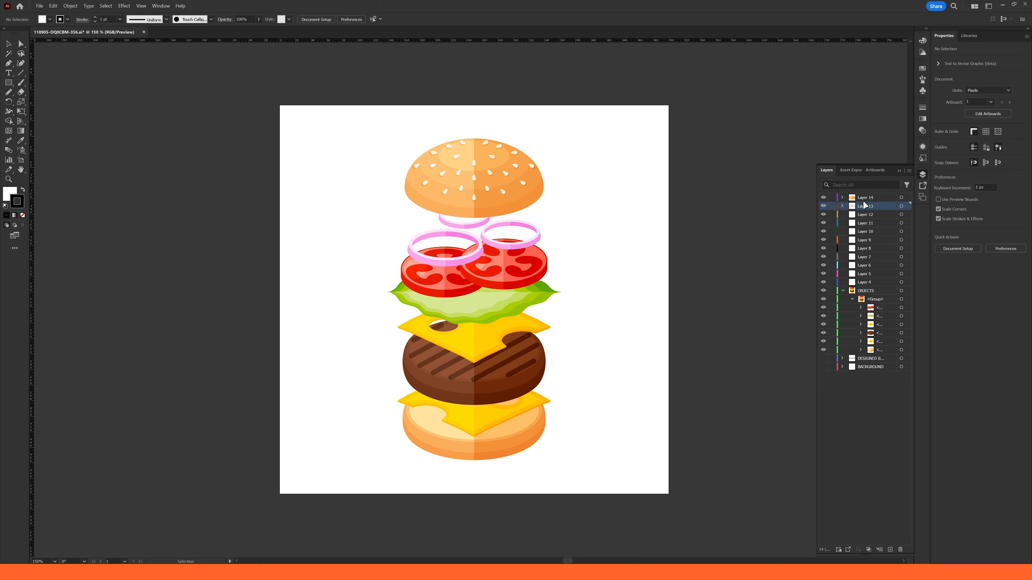
left_click(824, 206)
left_click(823, 207)
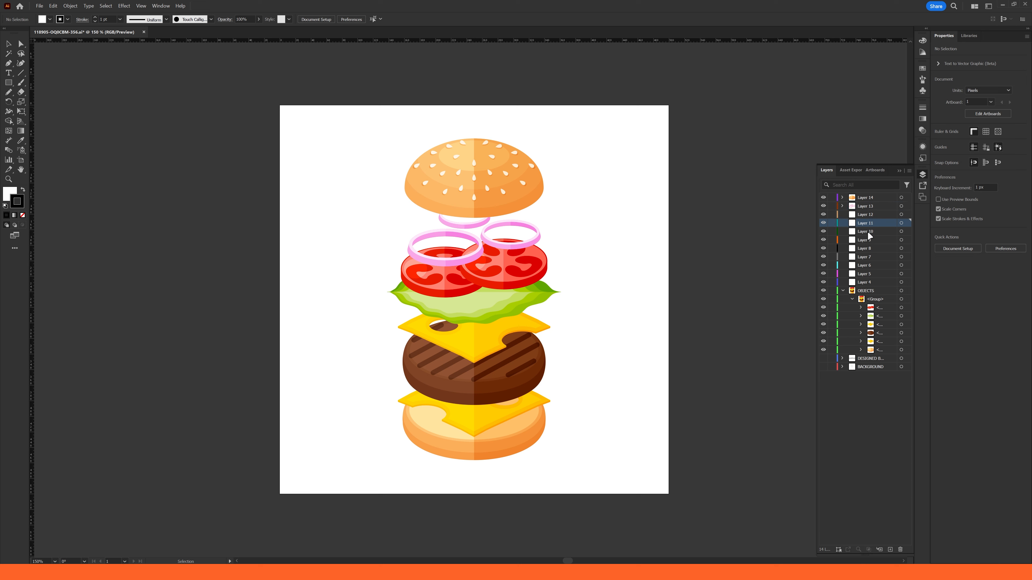
Move the tomato slices group into Layer 10 and the lettuce group into Layer 8.
left_click(882, 308)
left_click_drag(881, 308, 873, 232)
left_click(872, 249)
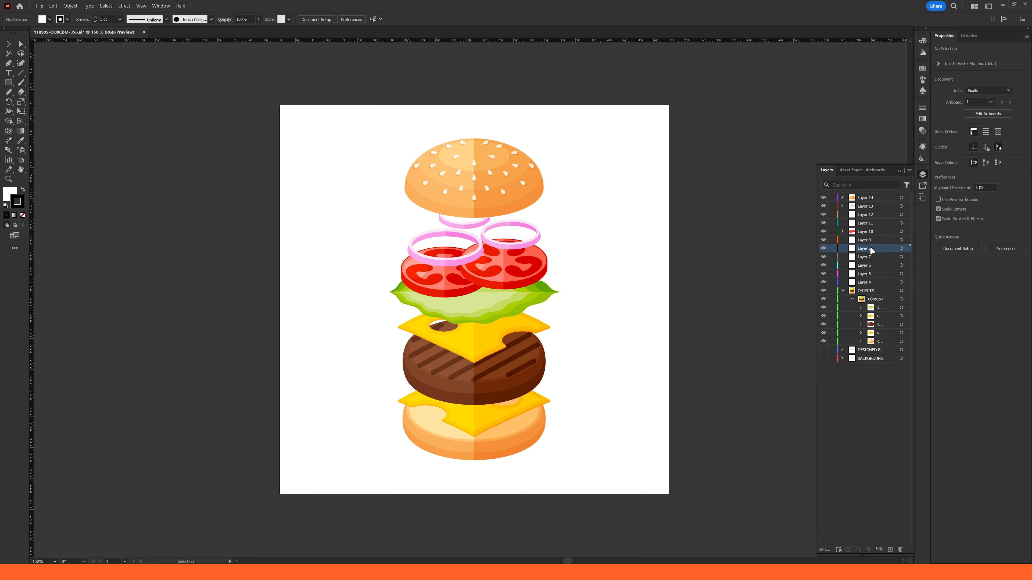
left_click_drag(880, 308, 870, 248)
Move the upper cheese, patty, lower cheese and bottom bun groups into Layers 7, 6, 5 and 4 respectively.
left_click(877, 309)
left_click_drag(877, 308, 870, 266)
left_click(870, 265)
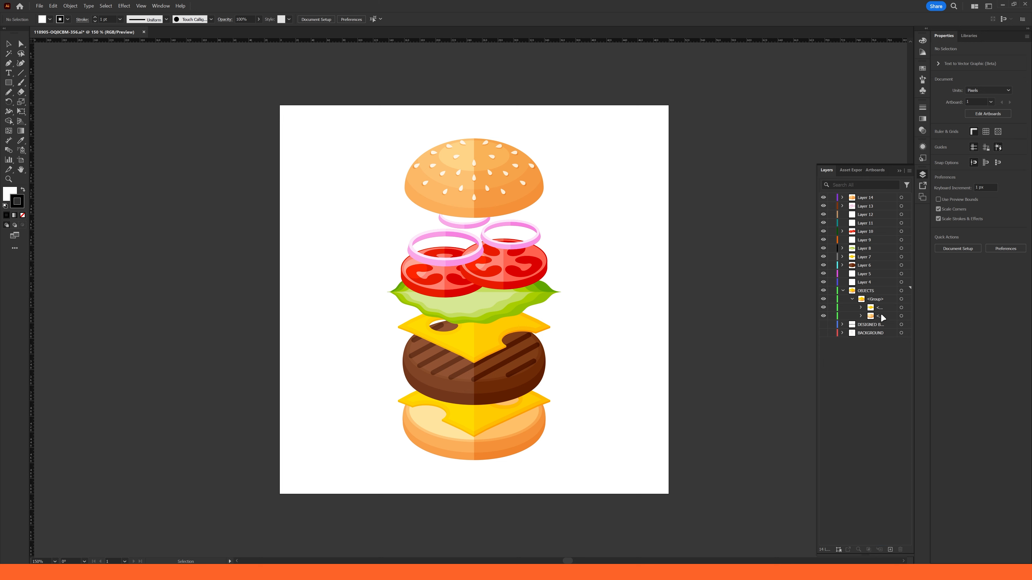
left_click_drag(879, 308, 870, 283)
Delete the leftover OBJECTS layer together with the hidden DESIGNED B... and BACKGROUND layers.
left_click(868, 291)
left_click_drag(871, 347, 900, 549)
Split the onion rings in Layer 13 by moving the second ring into Layer 12 and the third into Layer 11.
left_click(842, 206)
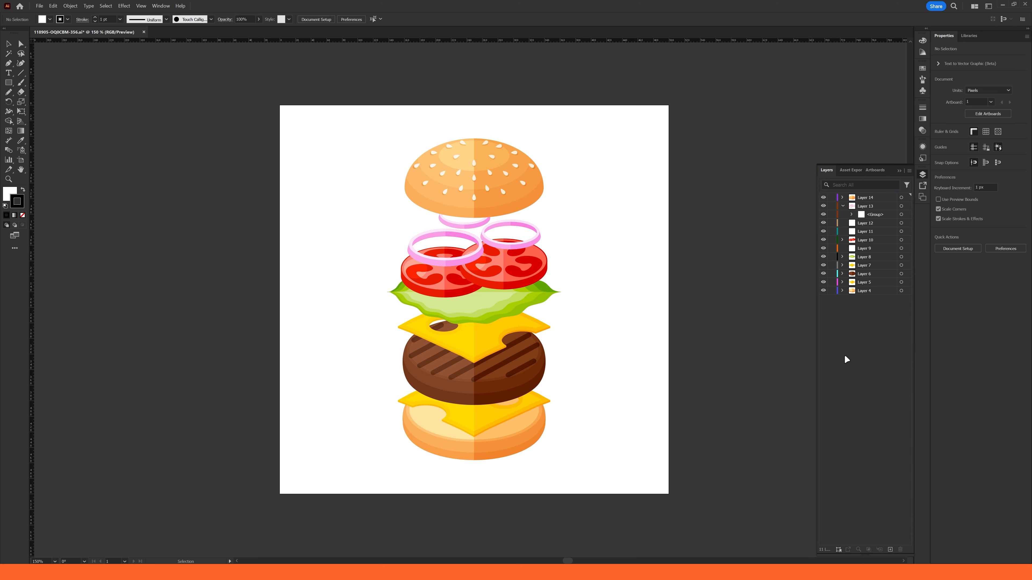
left_click(852, 215)
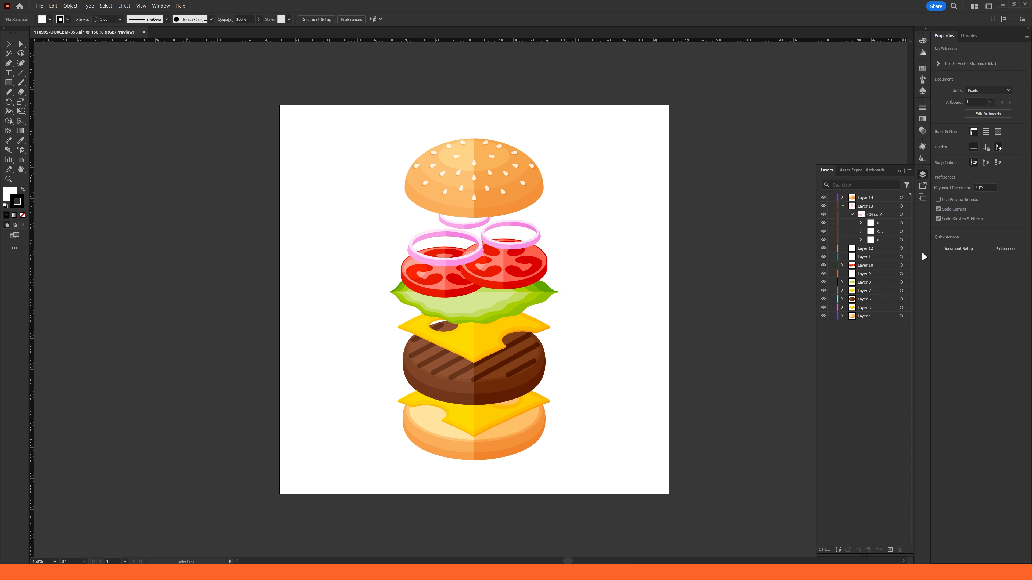
left_click(823, 223)
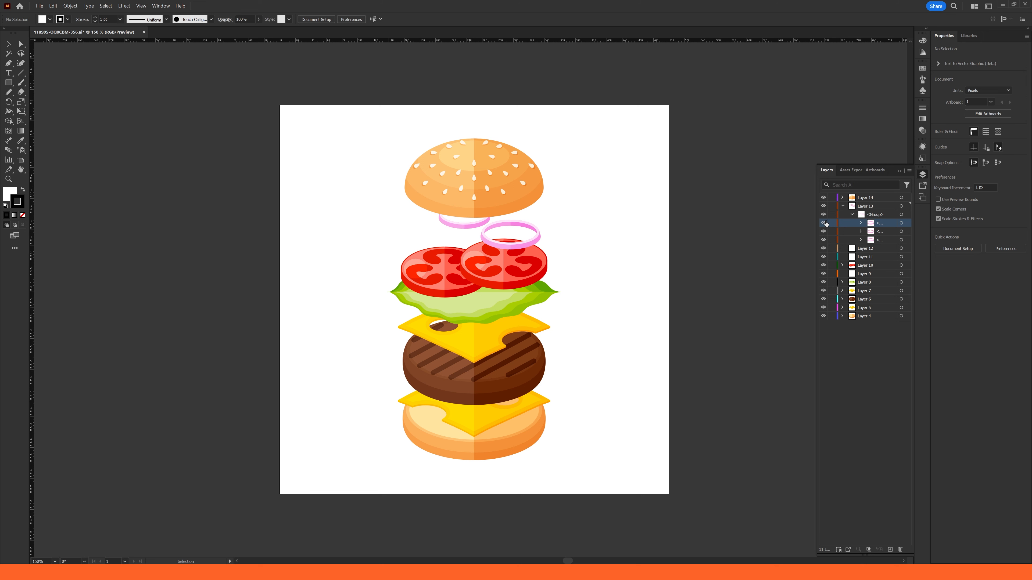
left_click(823, 222)
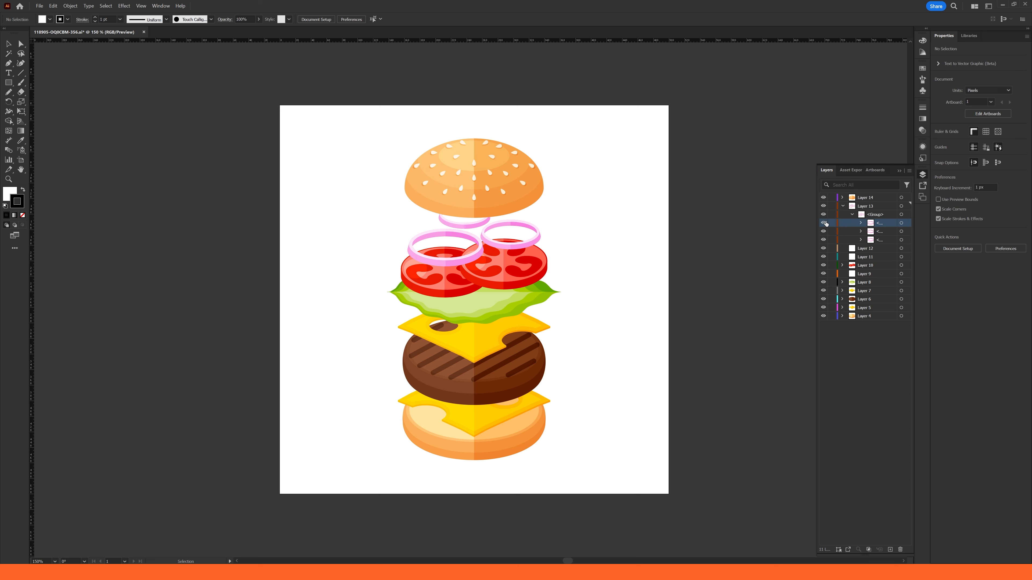
left_click(879, 234)
left_click_drag(880, 238, 864, 251)
left_click(843, 205)
left_click(862, 207)
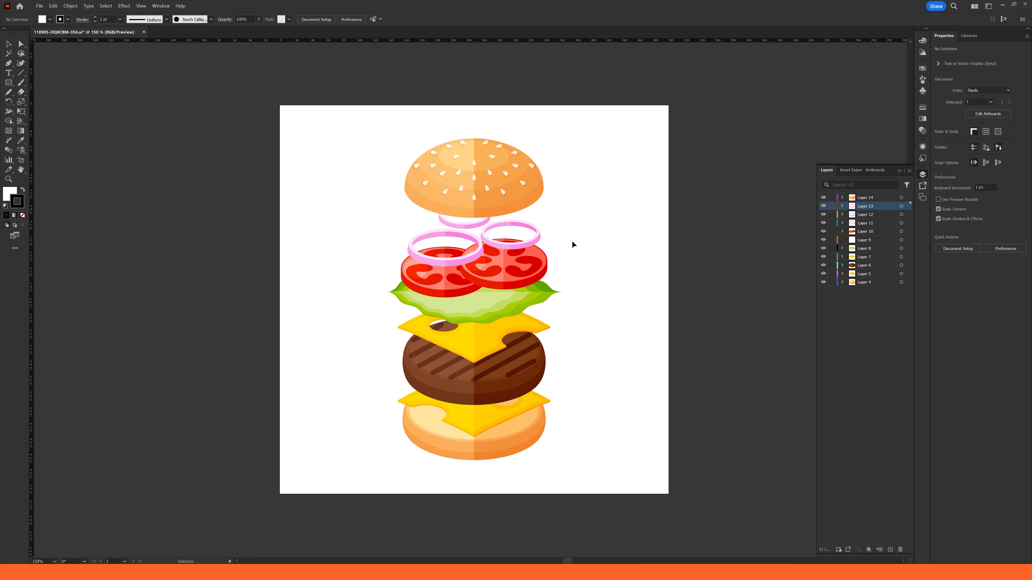
Check which onion ring Layers 13, 12 and 11 each hold by hiding and showing them.
left_click(538, 235)
left_click(823, 206)
left_click(824, 215)
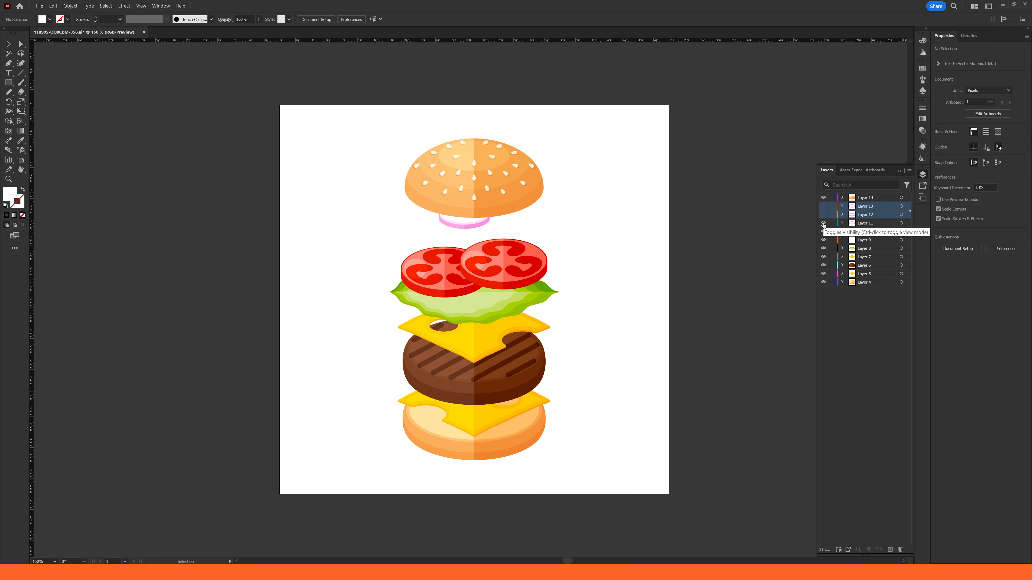
left_click(823, 223)
left_click(823, 223)
left_click(823, 215)
left_click(823, 206)
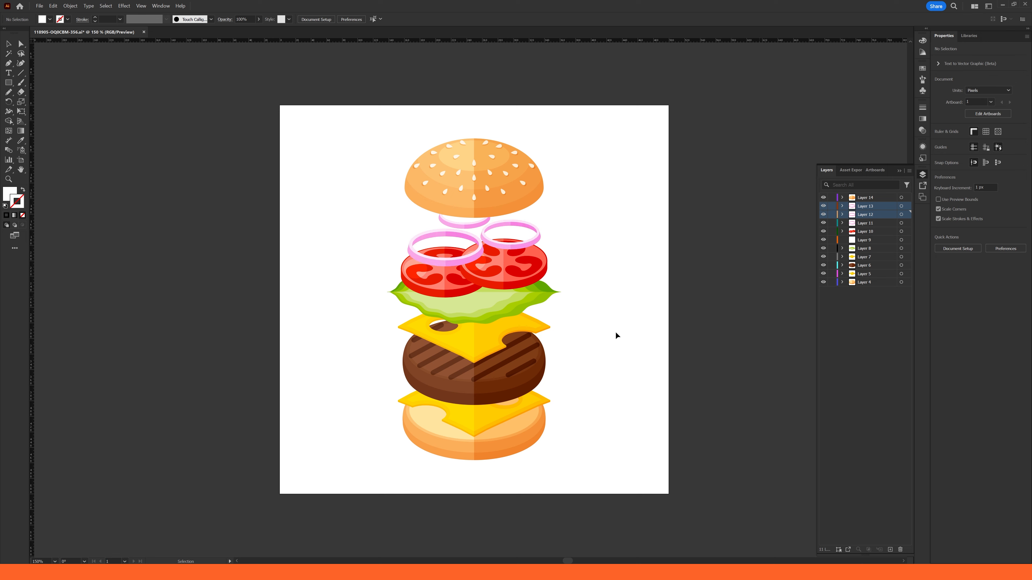
Move the rear tomato slice out of the group in Layer 10 into Layer 9.
left_click(505, 281)
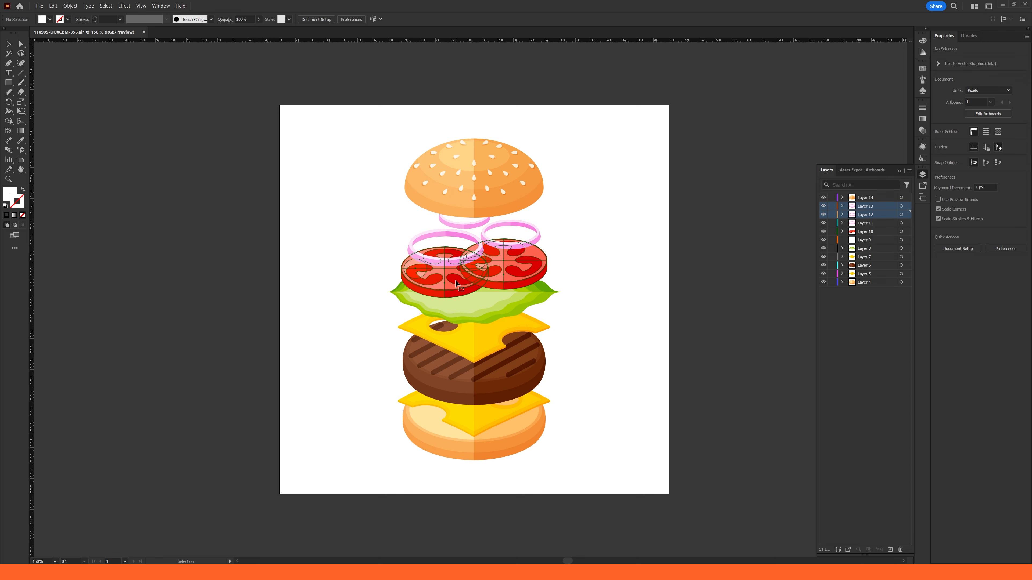
left_click(842, 232)
left_click(852, 240)
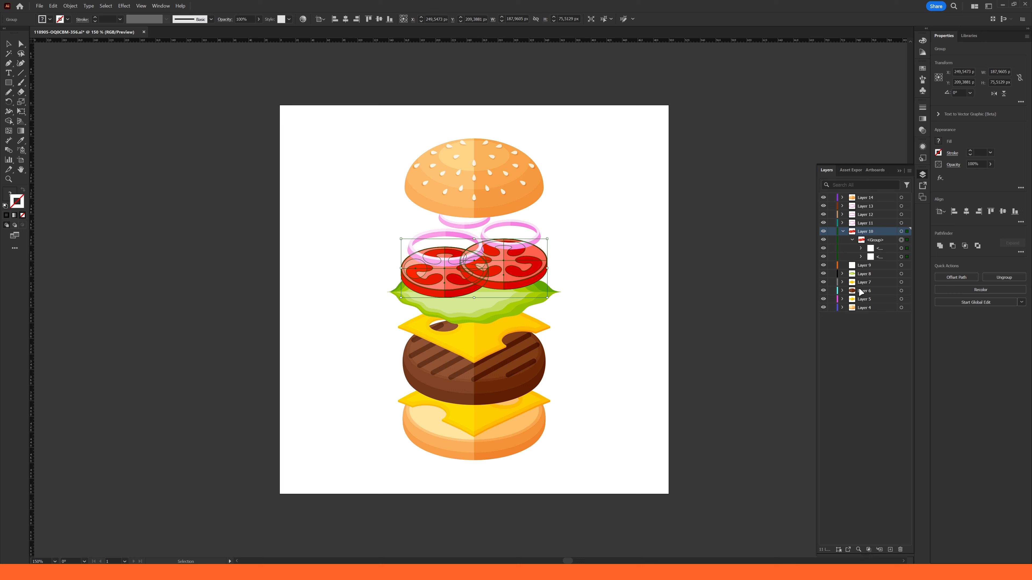
left_click(879, 249)
left_click(878, 257)
left_click_drag(877, 256, 868, 266)
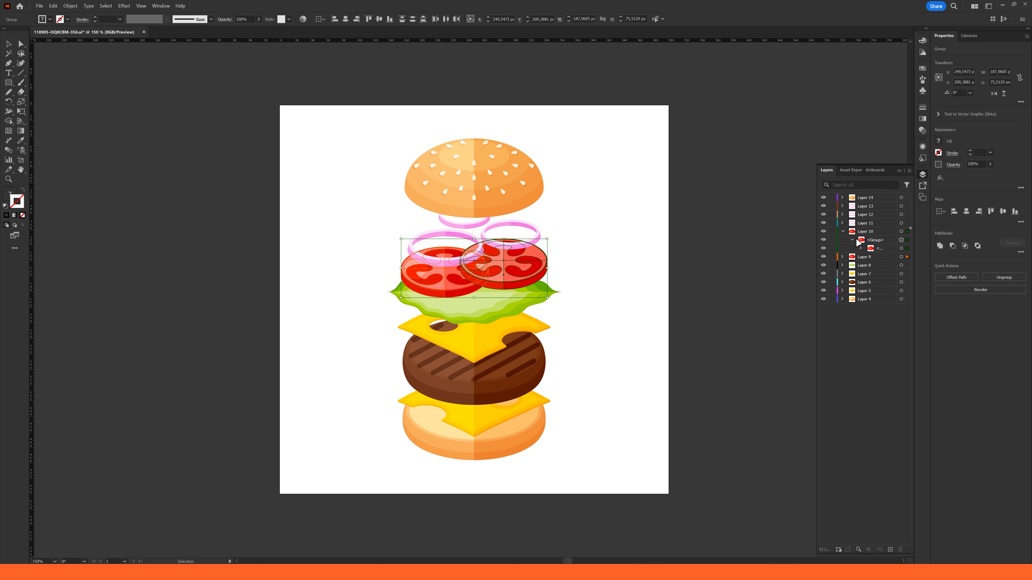
left_click(843, 231)
left_click(869, 239)
left_click(869, 248)
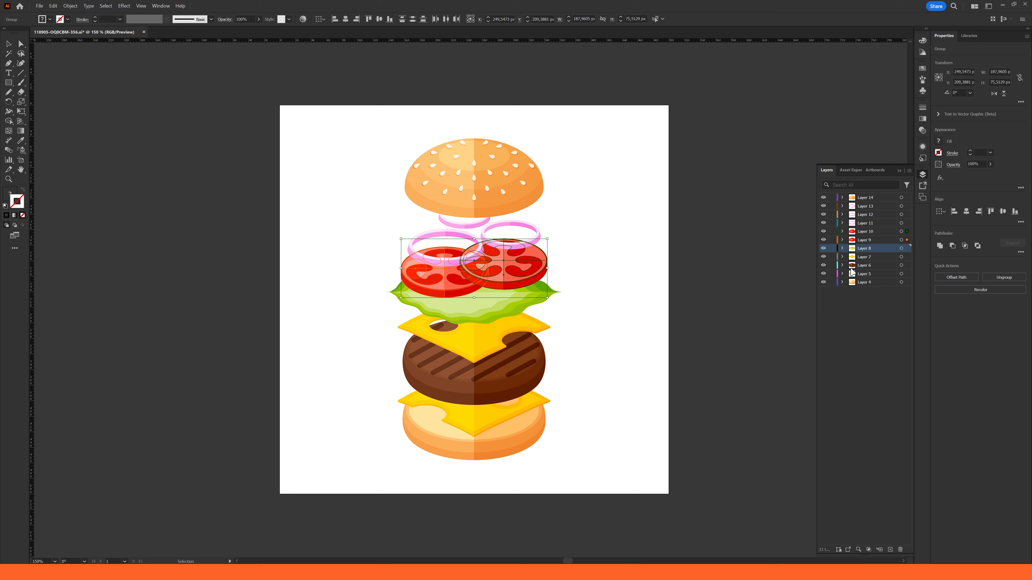
left_click(869, 199)
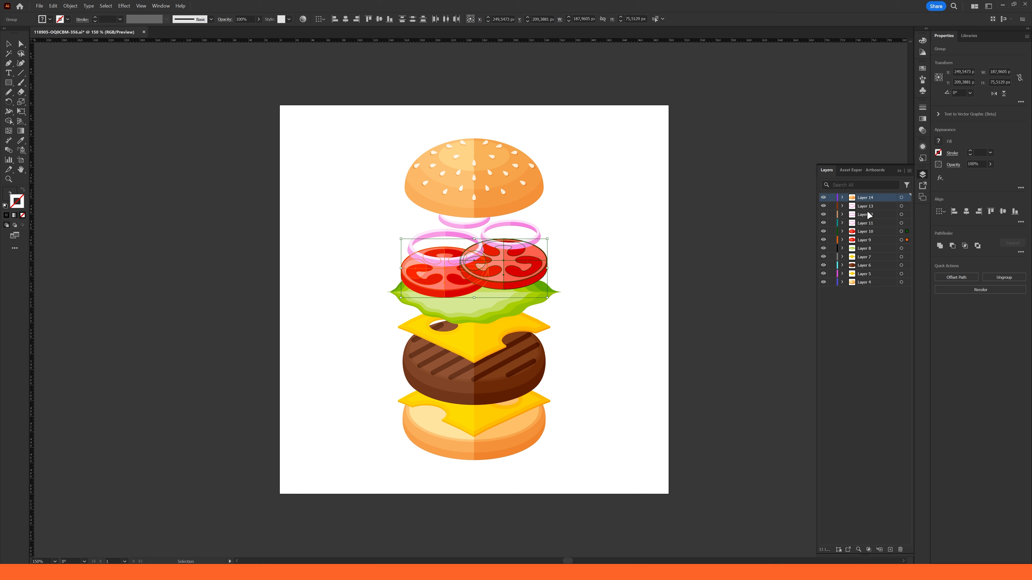
double_click(869, 198)
left_click_drag(853, 324, 874, 194)
left_click(867, 317)
left_click_drag(859, 307, 880, 198)
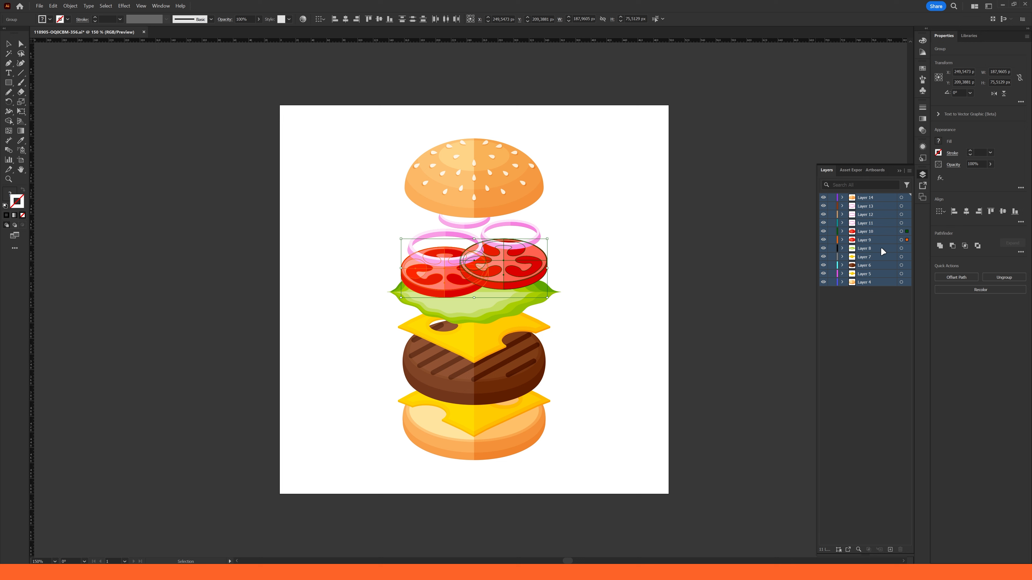
left_click(862, 305)
double_click(869, 197)
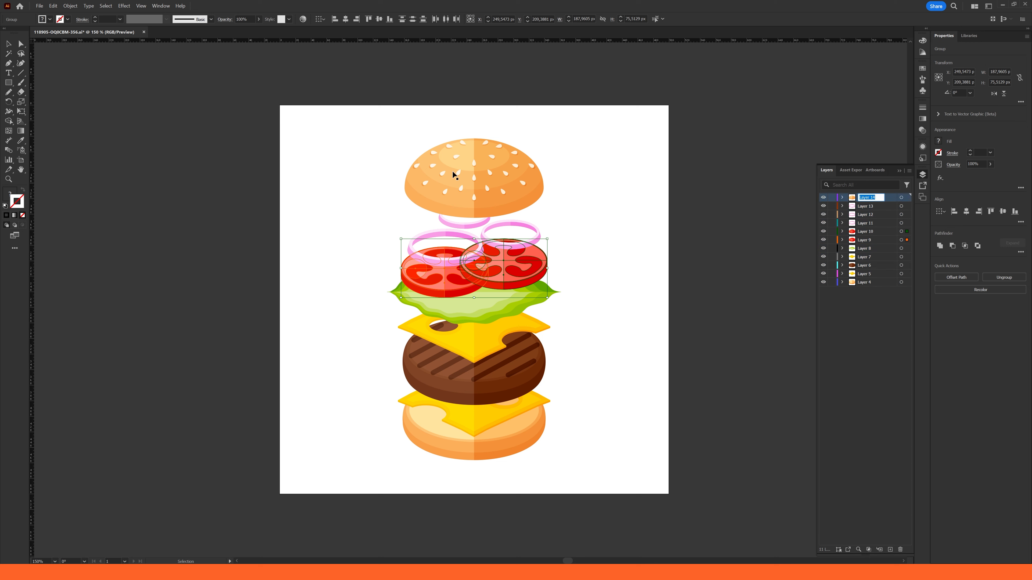
left_click(605, 177)
left_click(532, 181)
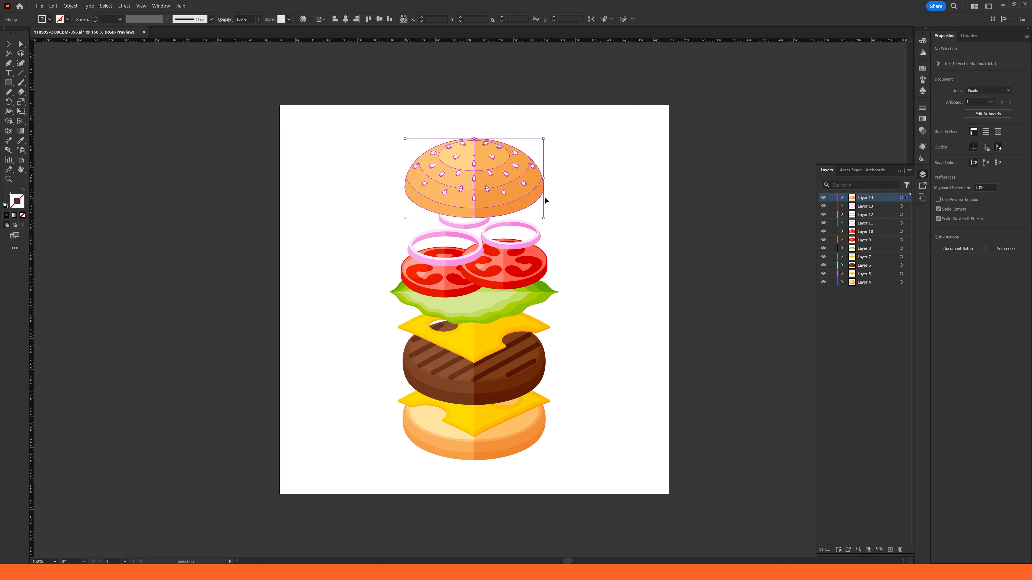
left_click(594, 237)
left_click(870, 207)
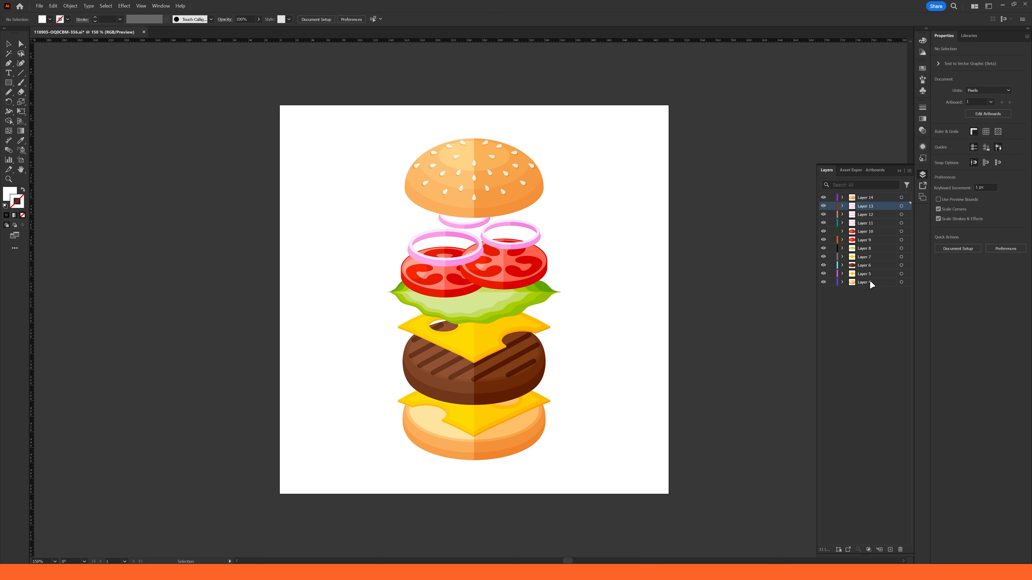
left_click(870, 281)
Rename Layer 14, which holds the top bun, as Pao_Superior.
left_click(866, 198)
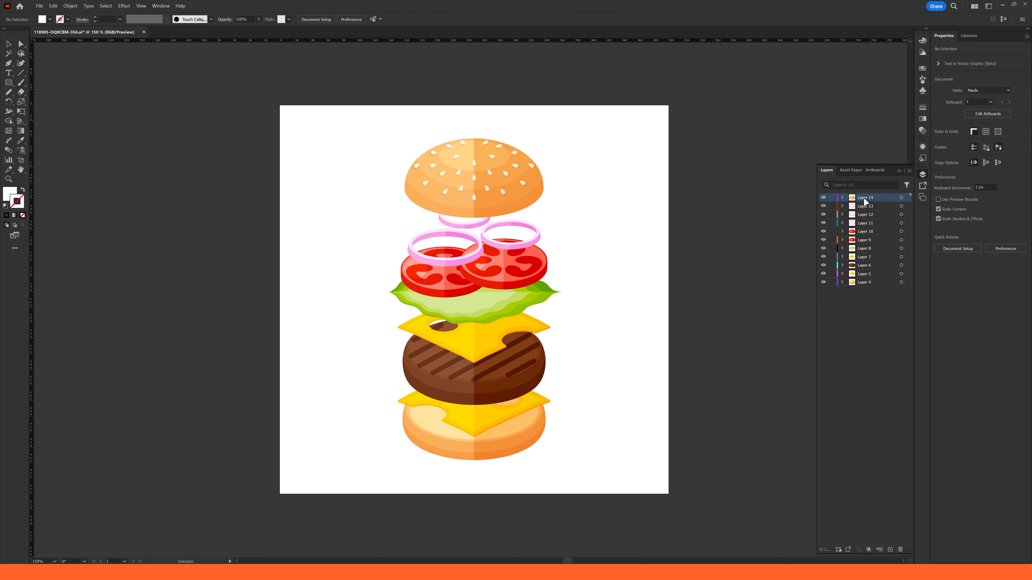
double_click(866, 199)
type("Pao_Superior")
Rename the three onion ring layers, Layers 13, 12 and 11, as C1, C2 and C3.
double_click(866, 206)
type("C1")
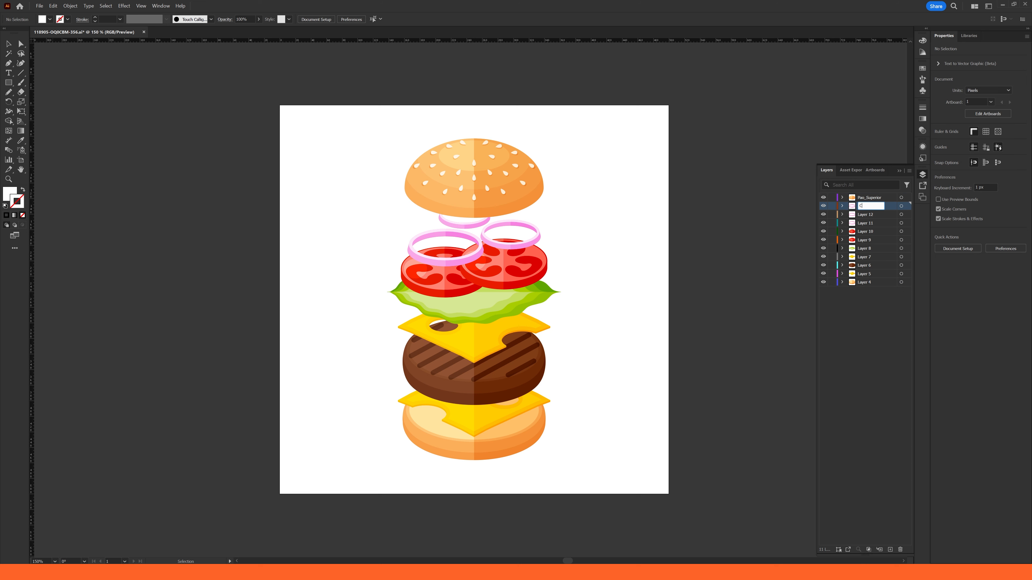
double_click(865, 214)
type("C2")
double_click(865, 223)
type("C3")
Rename the tomato layers, Layers 10 and 9, as T1 and T2, and the lettuce layer as A.
double_click(865, 232)
double_click(860, 232)
type("T1")
double_click(861, 241)
type("T2")
double_click(864, 249)
type("A")
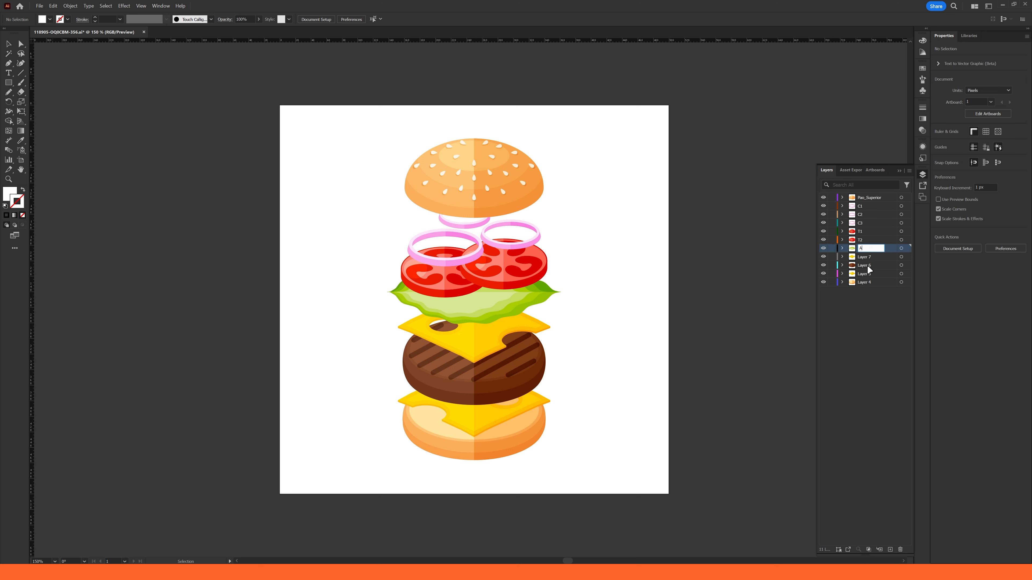
Rename Layers 7, 6, 5 and 4 as Q1, C, Q2 and P2, and the top bun layer as P1.
double_click(864, 257)
type("Q1")
double_click(863, 282)
type("P2")
double_click(865, 197)
type("P1")
key("Return")
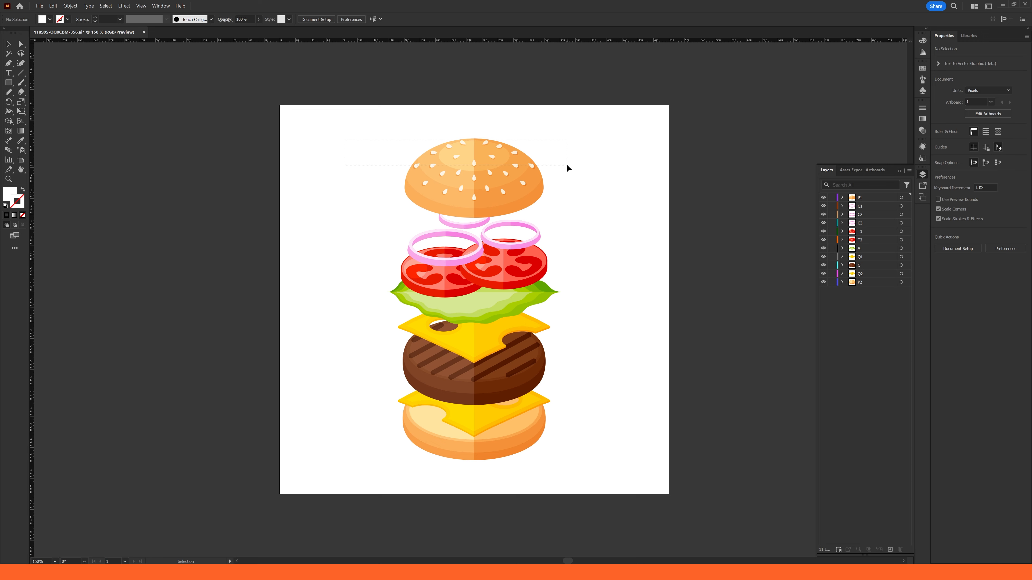
left_click_drag(567, 166, 567, 166)
left_click(597, 175)
left_click(873, 248)
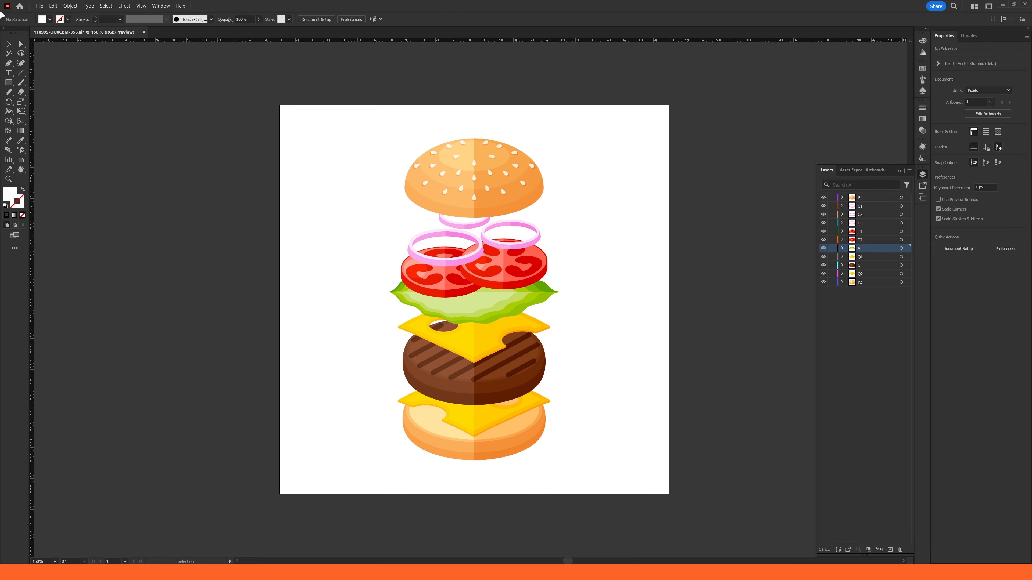
Save the document on the computer as an Illustrator file named Hamburguer_Animar, in a new Animacao folder inside Assets.
left_click(39, 6)
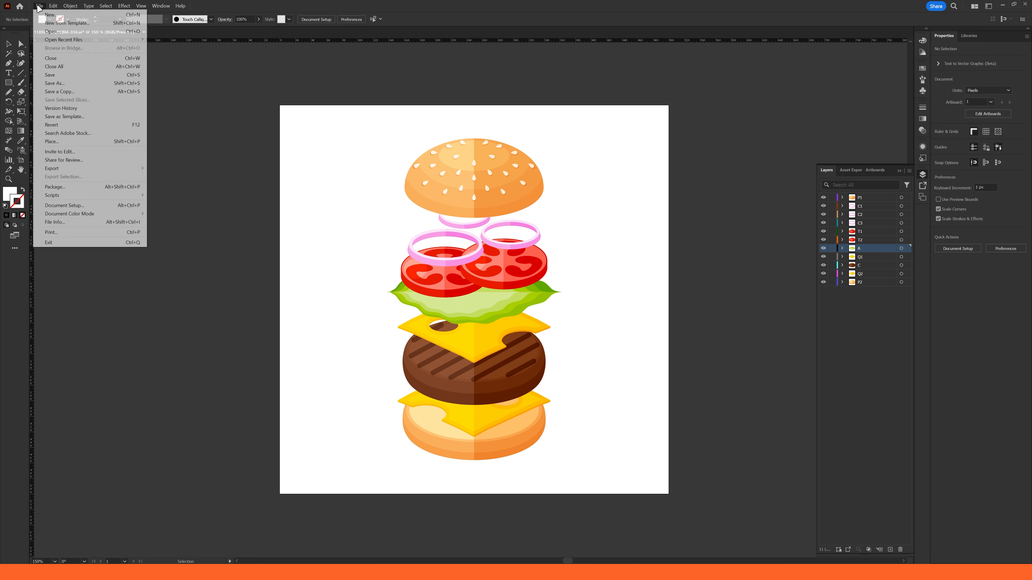
left_click(59, 83)
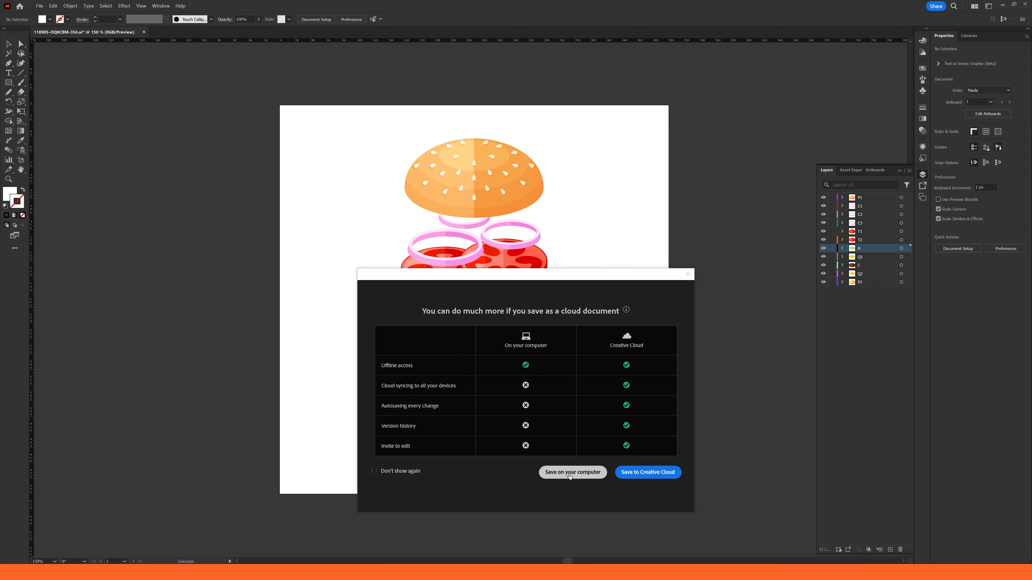
left_click(570, 474)
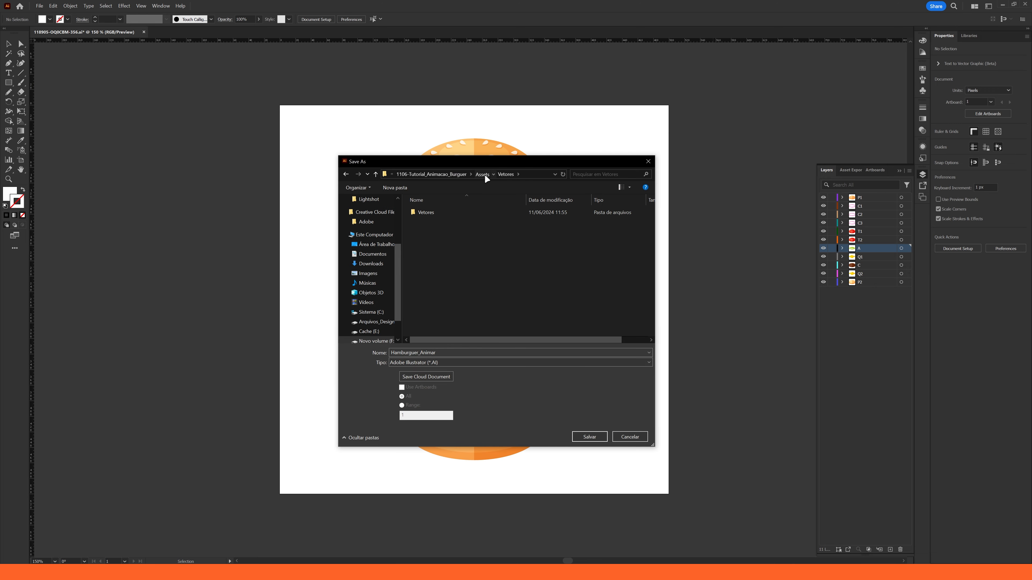
left_click(485, 176)
key("ctrl+shift+n")
type("An")
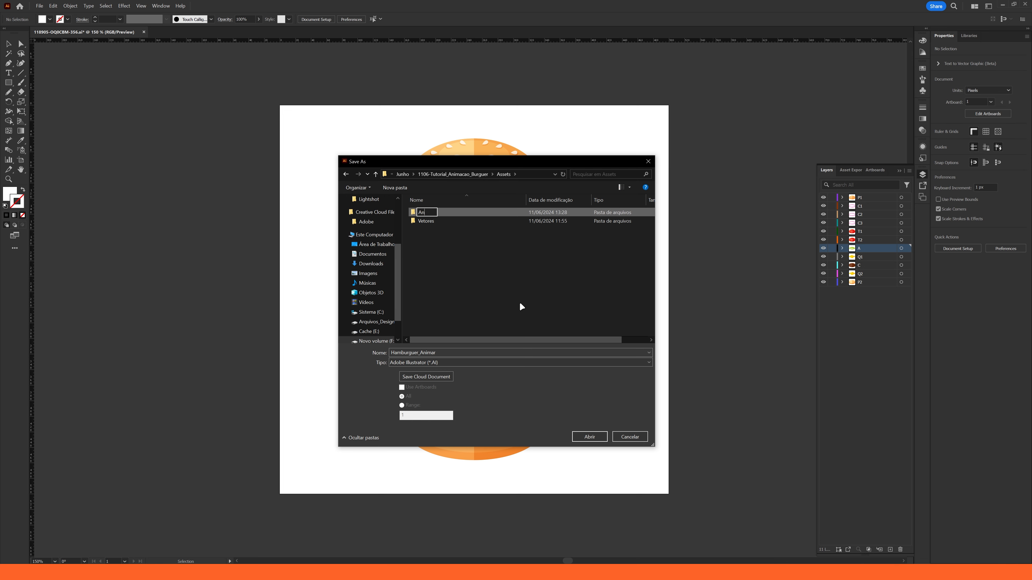
type("imacao")
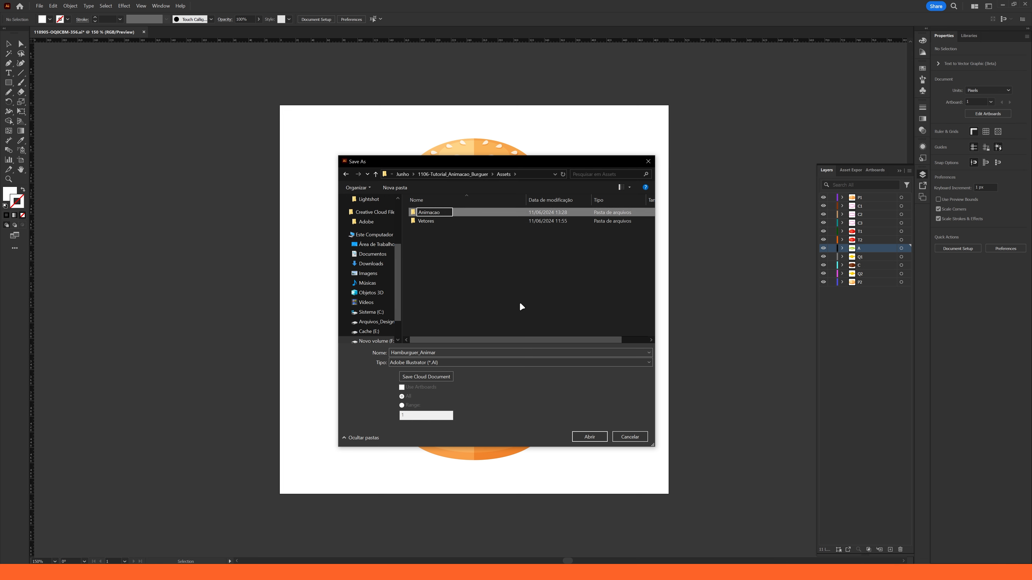
double_click(427, 213)
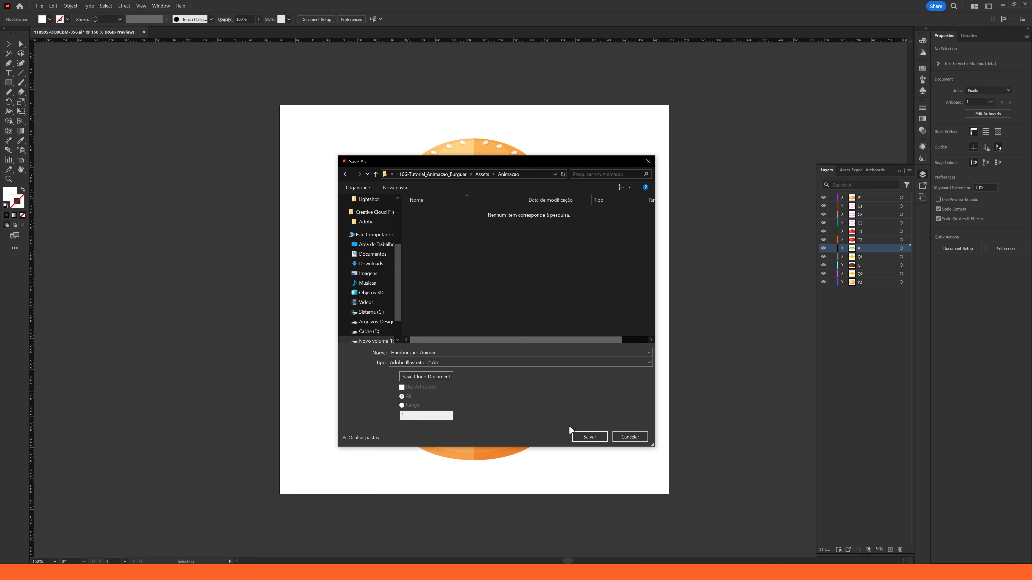
left_click(579, 435)
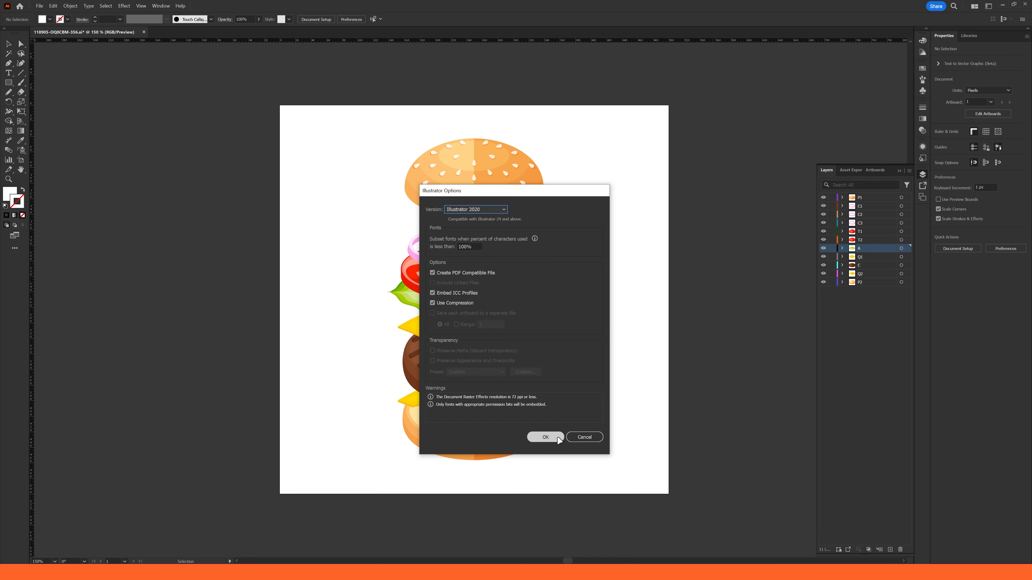
left_click(546, 438)
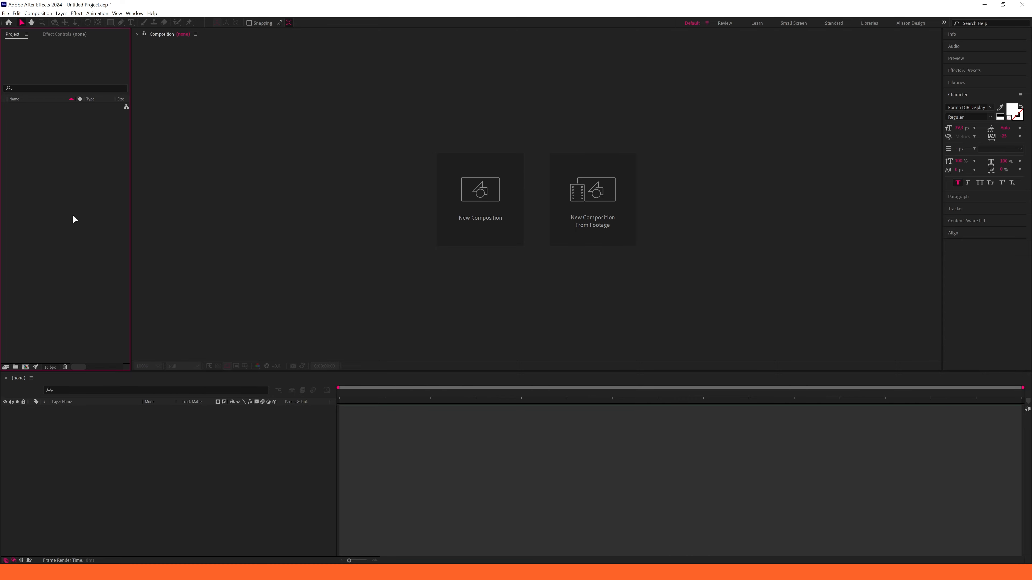
In After Effects, import Hamburguer_Animar.ai as Composition - Retain Layer Sizes and open the resulting composition.
double_click(44, 216)
left_click(407, 182)
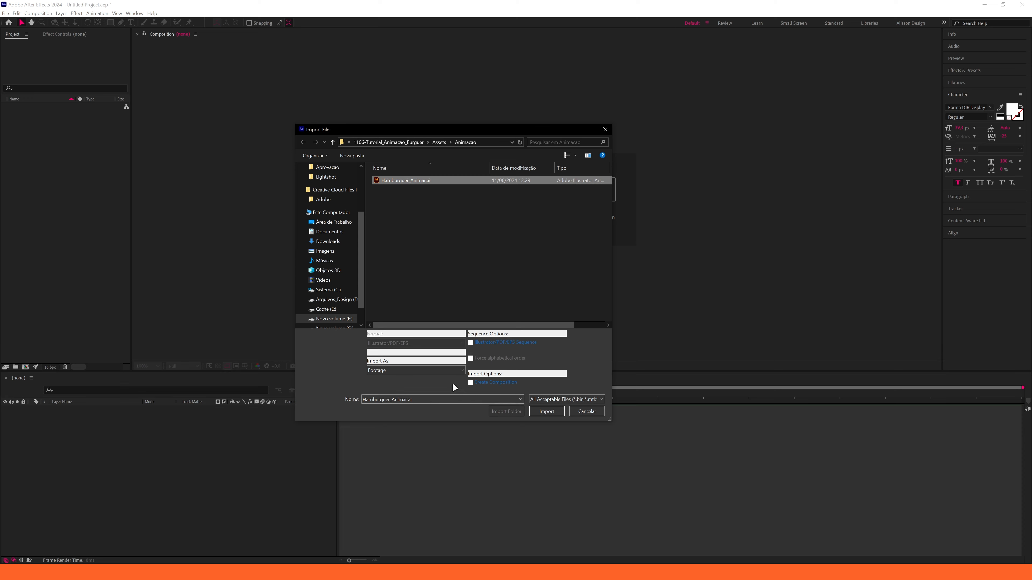
left_click(385, 369)
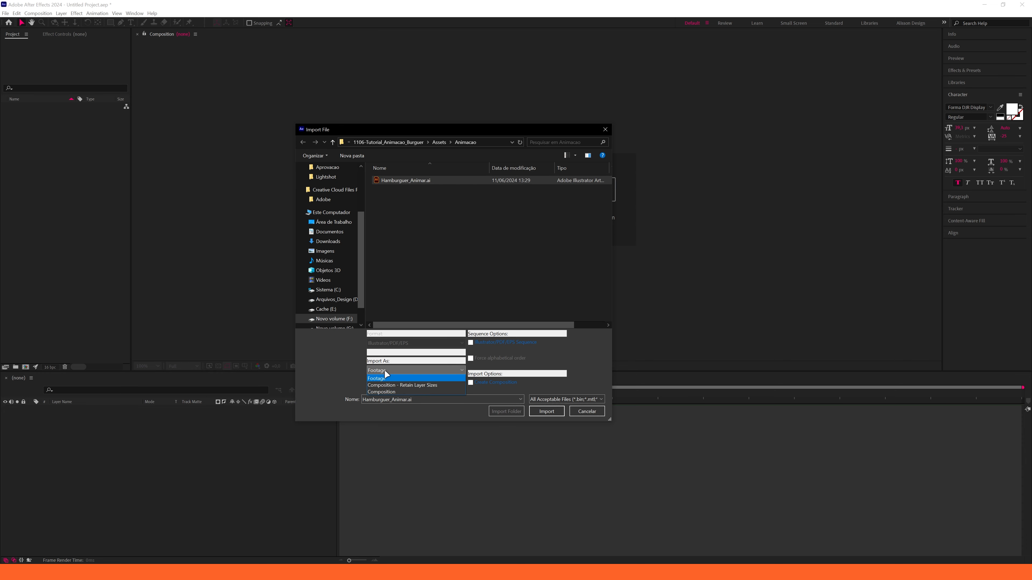
left_click(394, 386)
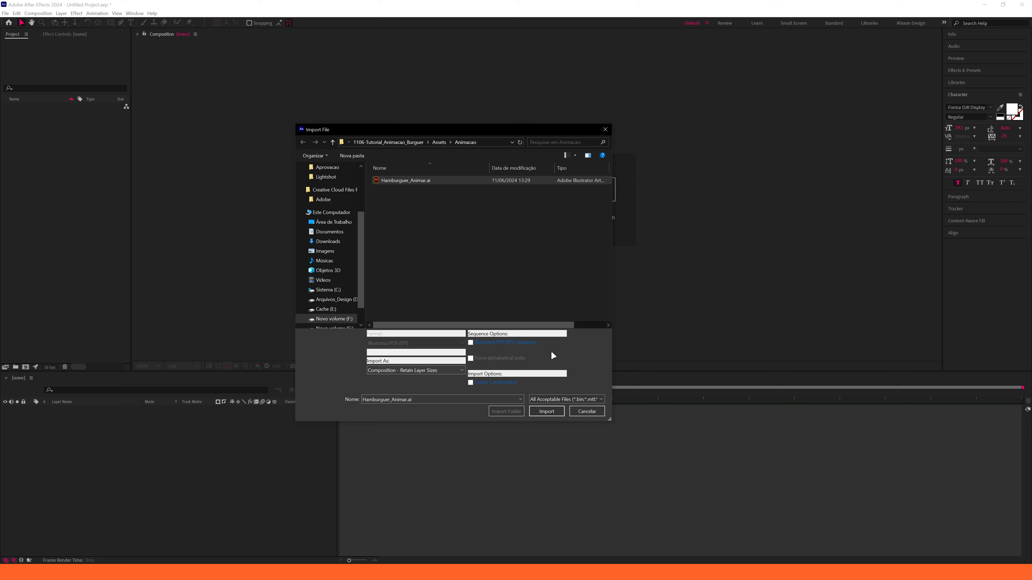
left_click(548, 411)
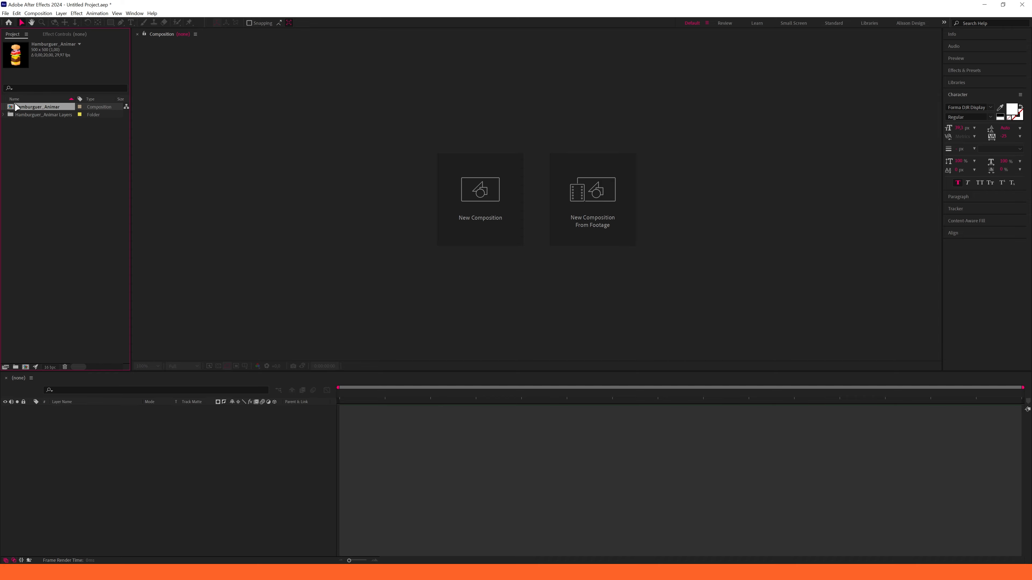
double_click(37, 106)
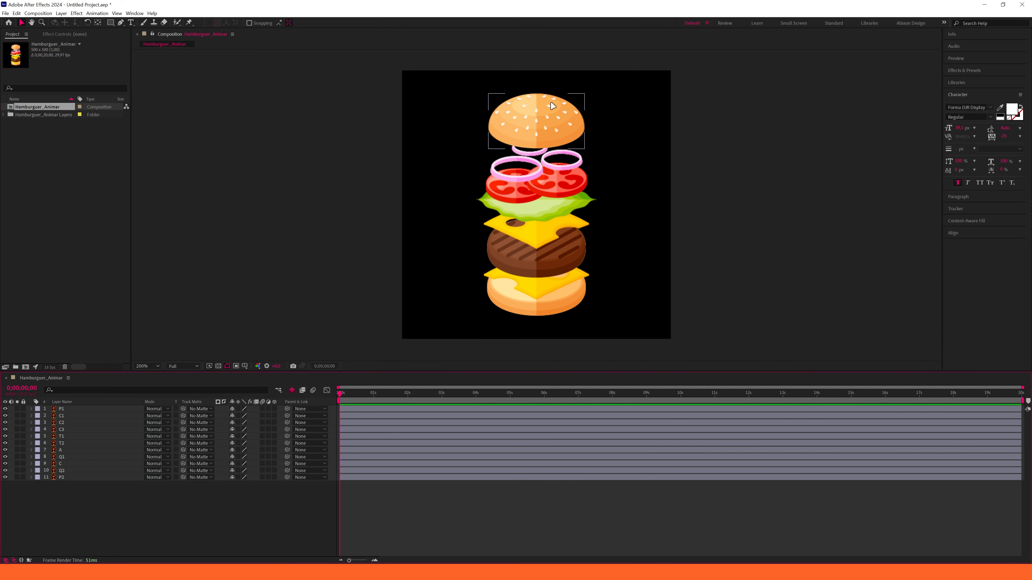
left_click_drag(76, 512, 75, 411)
left_click(188, 515)
left_click(551, 165)
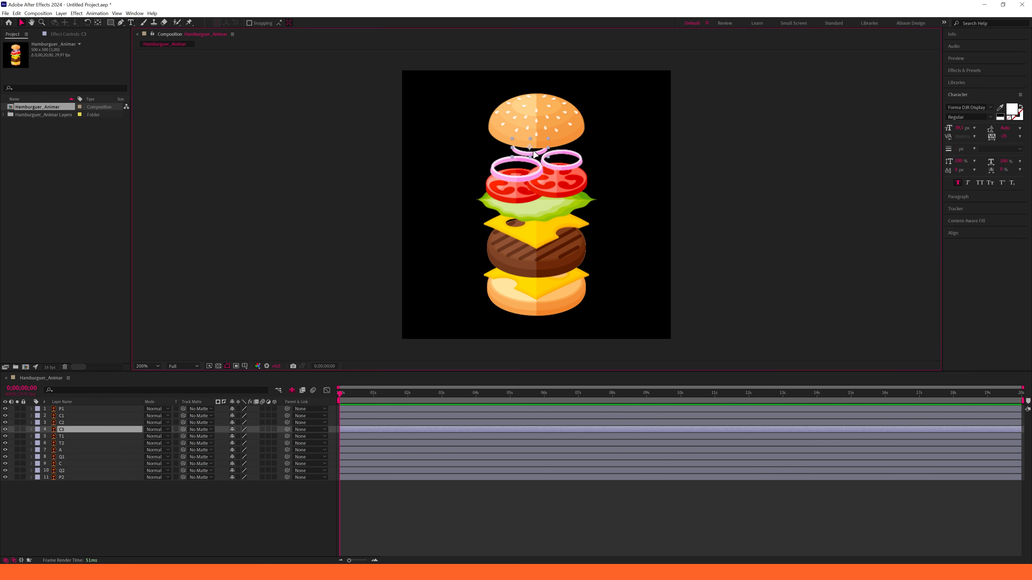
Hide all the filling layers, C1 through Q2, leaving only the two bun layers shown.
left_click(70, 471)
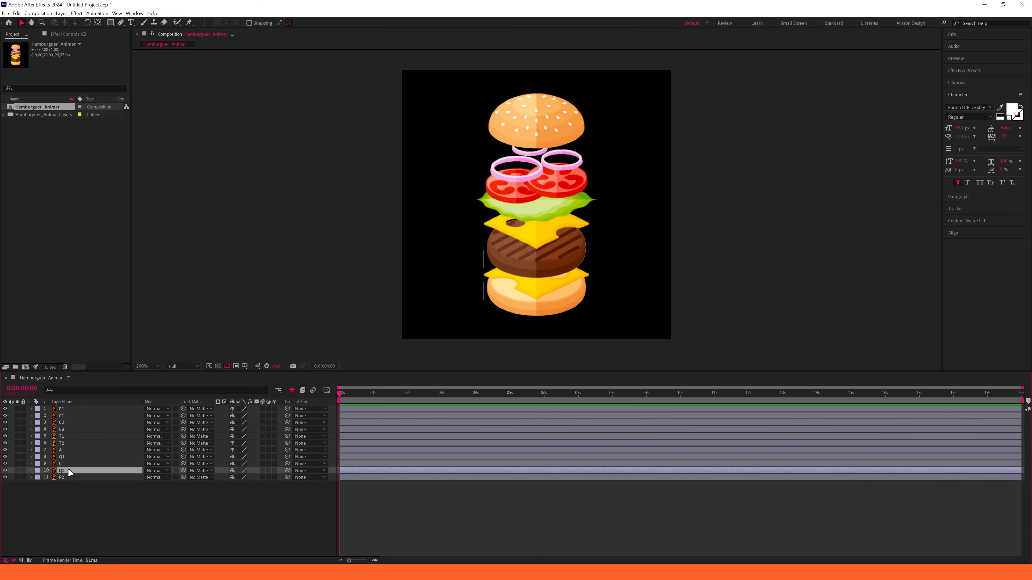
left_click(65, 416, "shift")
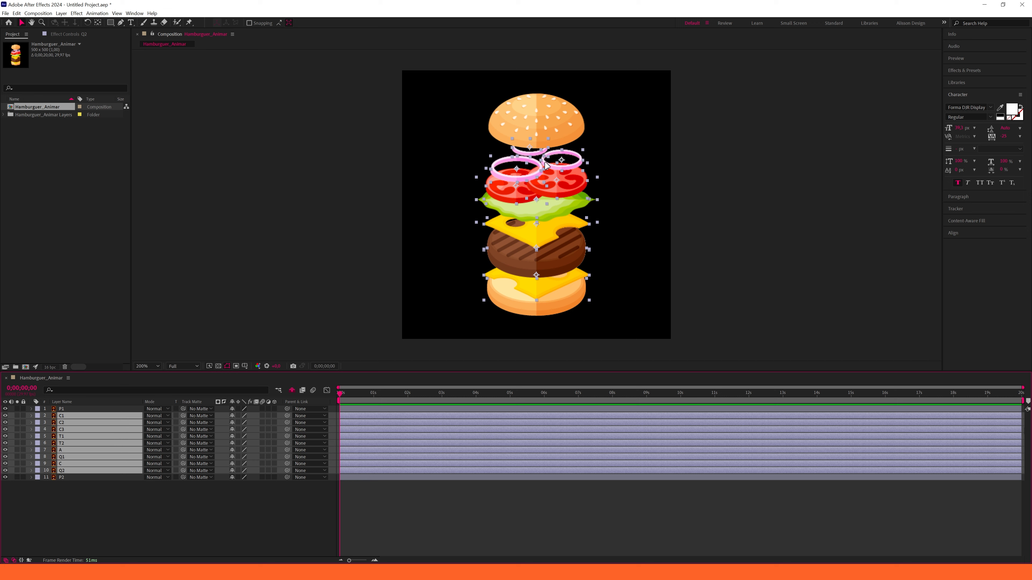
left_click_drag(5, 470, 5, 416)
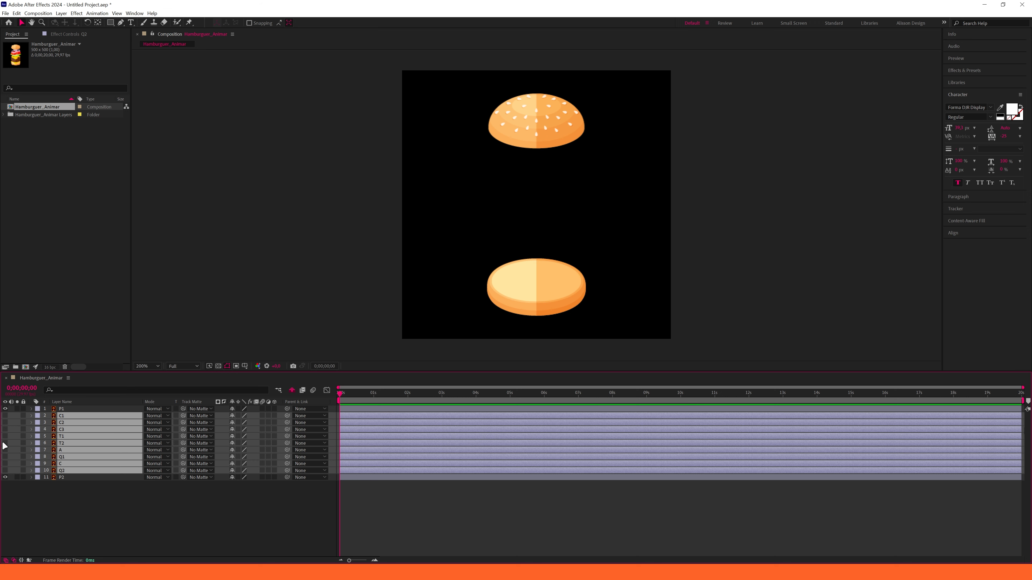
left_click(167, 533)
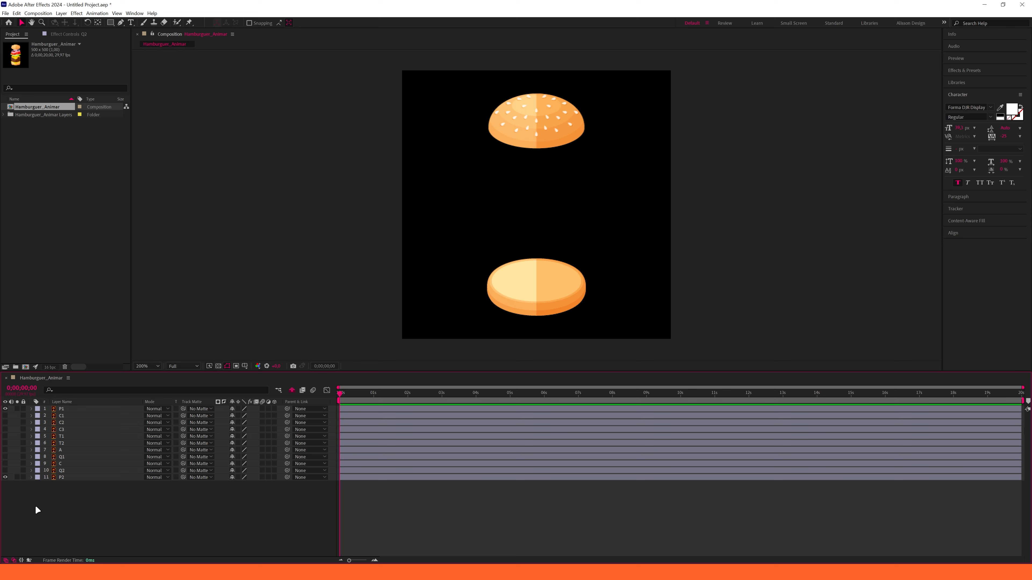
Set Position keyframes at 2 seconds on the two bun layers, P1 and P2, in their current places.
left_click(67, 478)
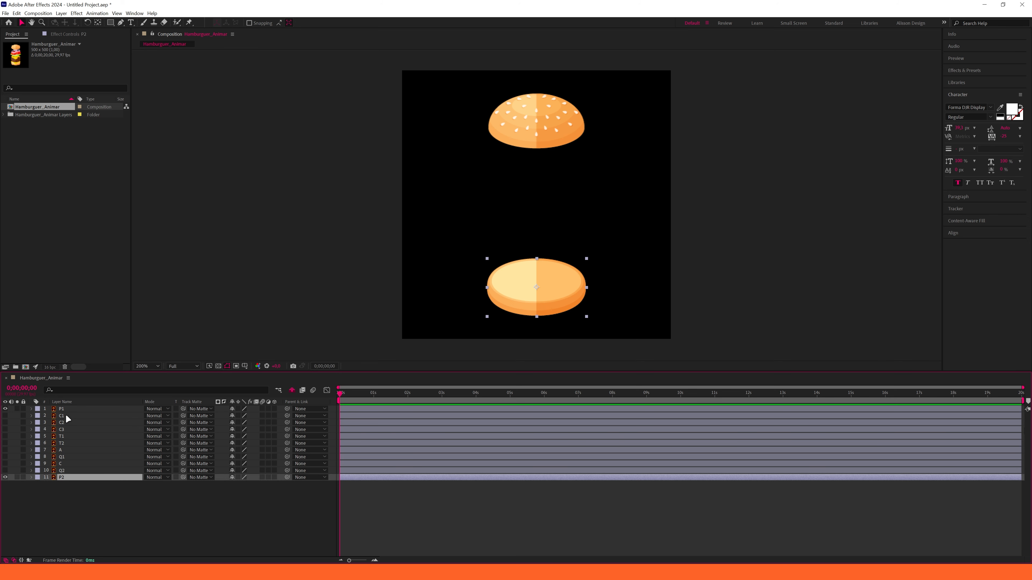
left_click(69, 402)
left_click(69, 402)
left_click(69, 402)
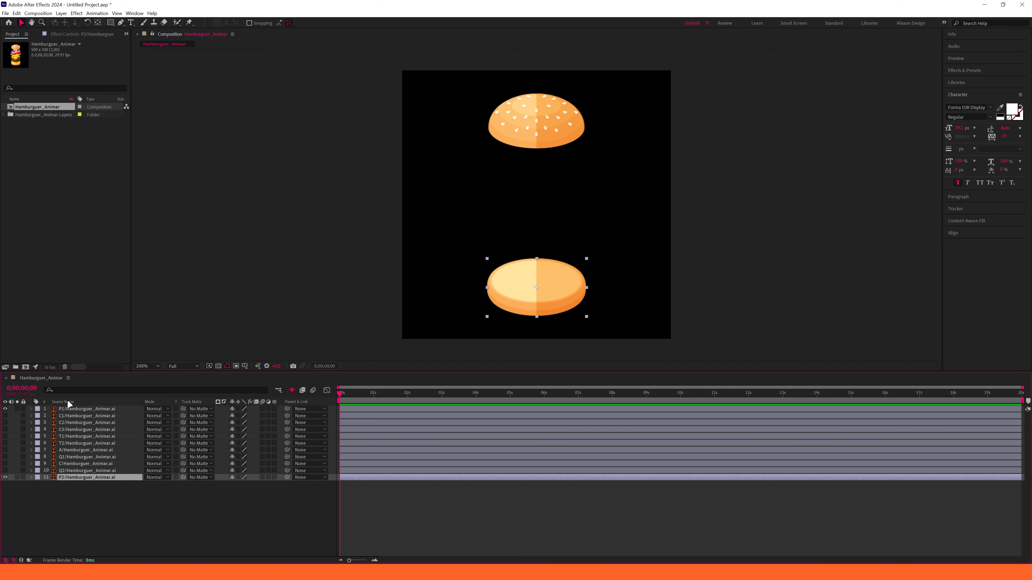
left_click(69, 402)
left_click(68, 409, "ctrl")
key("p")
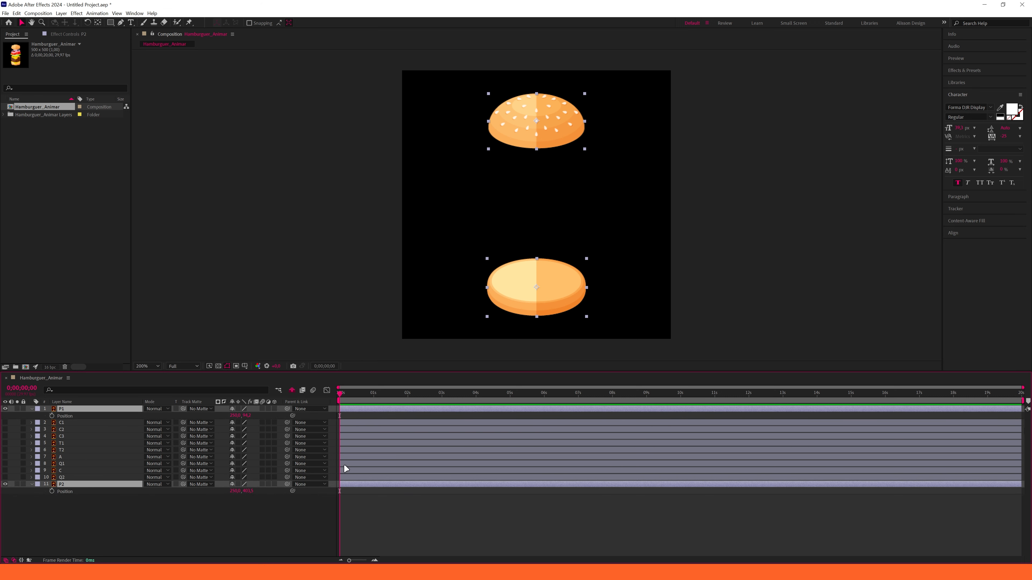
left_click_drag(340, 393, 408, 412)
left_click(52, 416)
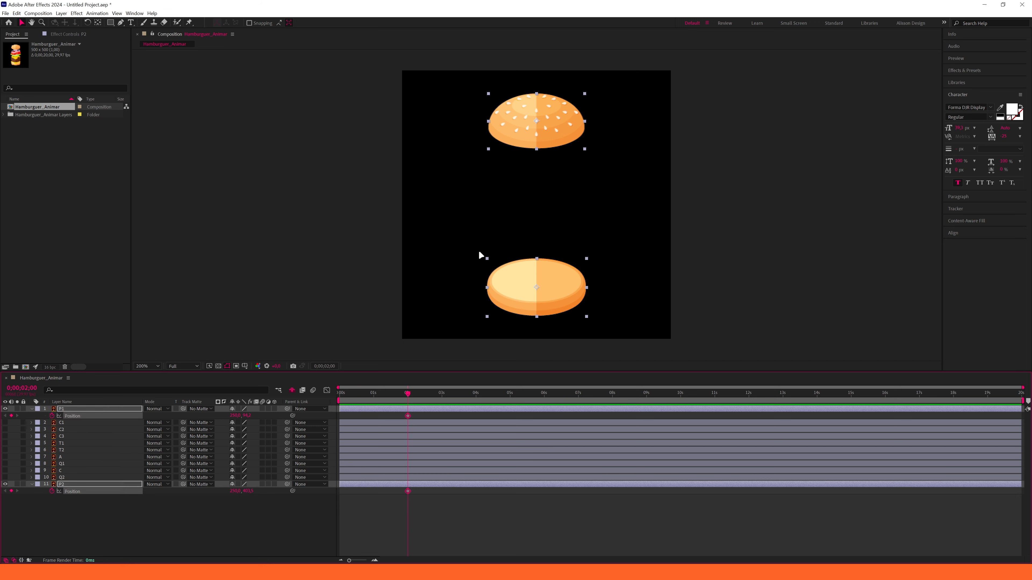
Go to 1 second and display the proportional grid over the composition.
left_click(374, 408)
left_click(245, 366)
left_click(260, 393)
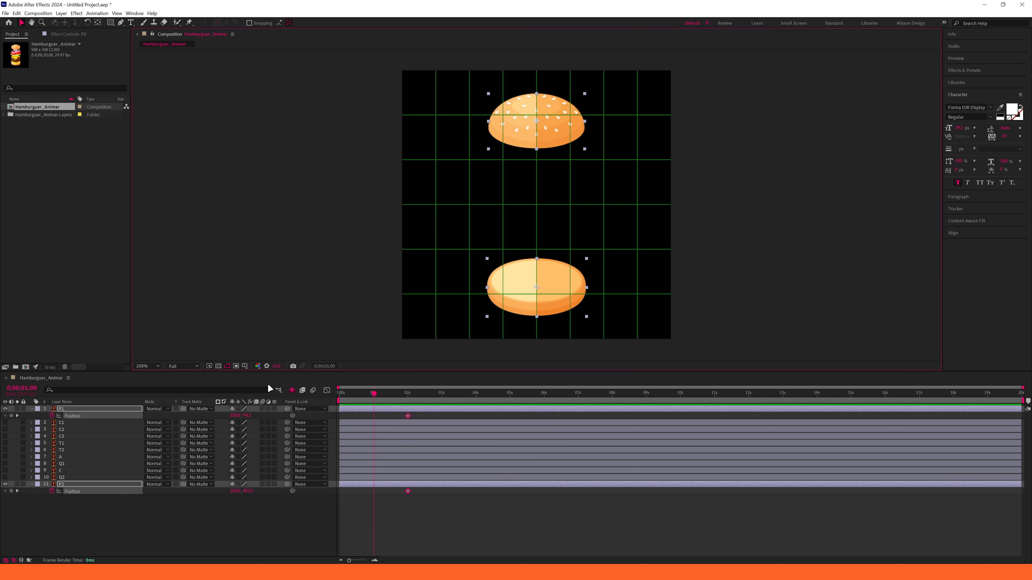
At 1 second, move the bottom bun up and the top bun down so they meet closed at the composition's centre.
left_click_drag(561, 289, 560, 216)
left_click(555, 134)
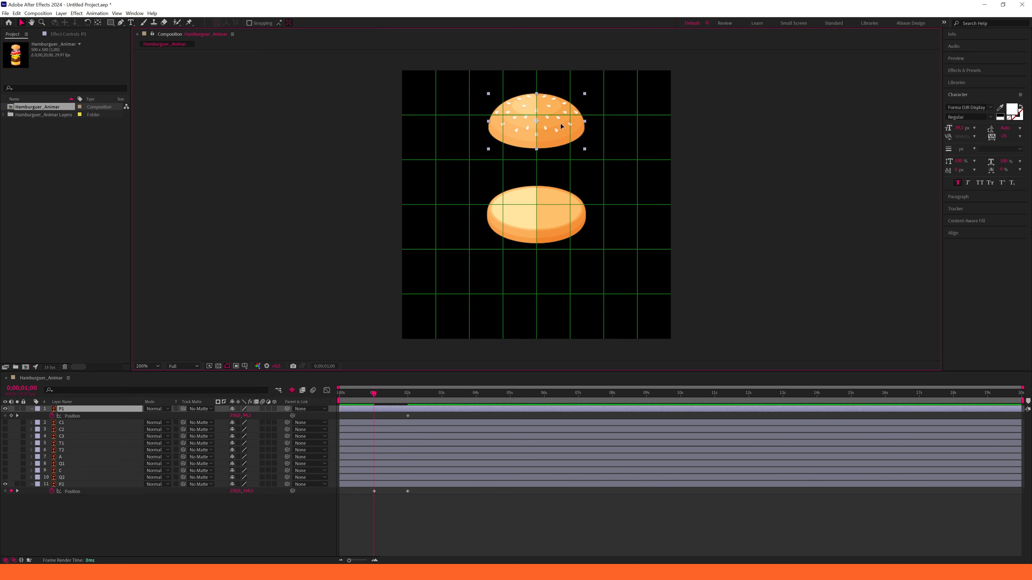
left_click_drag(560, 124, 551, 196)
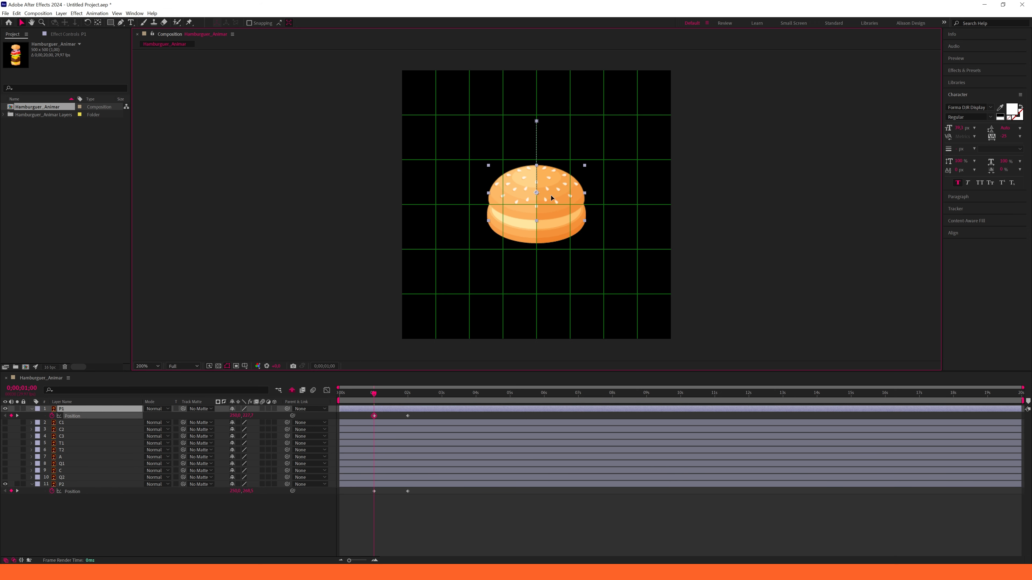
key("ctrl+z")
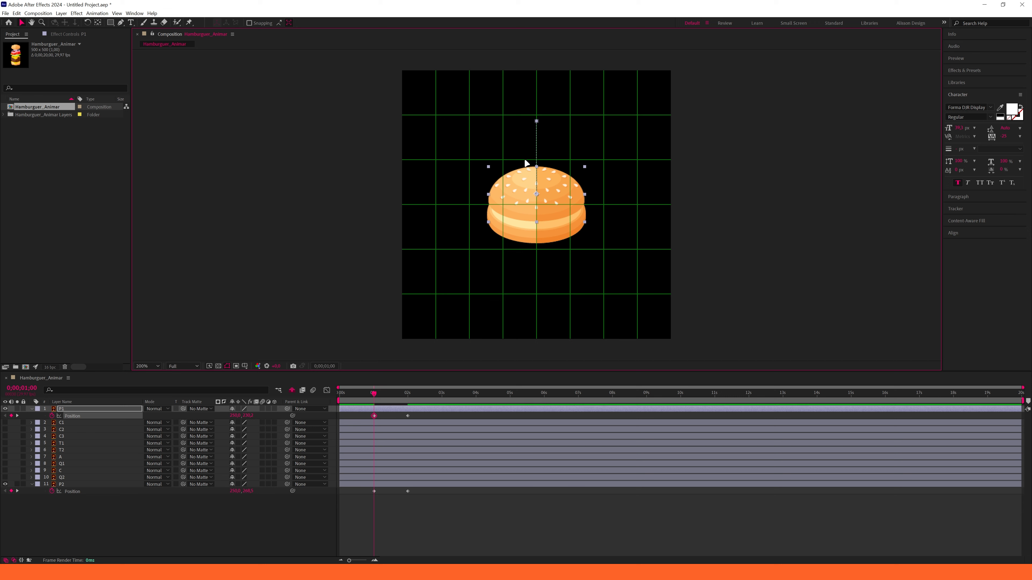
left_click_drag(531, 153, 543, 169)
left_click_drag(543, 264, 549, 239)
left_click(535, 162)
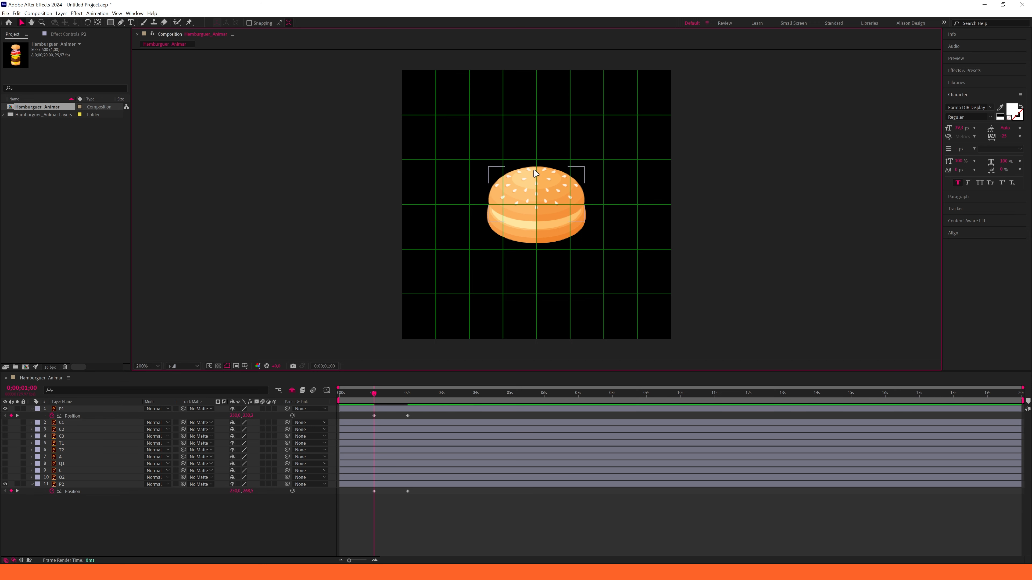
At 0 seconds, select both closed buns and move them straight down out of the frame.
left_click_drag(369, 398, 324, 393)
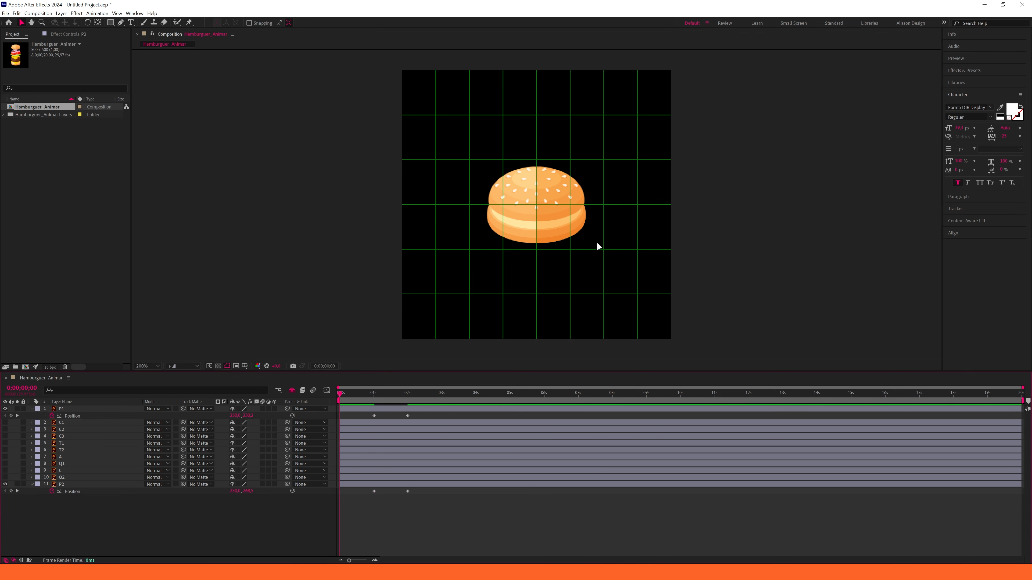
left_click_drag(597, 243, 559, 203)
left_click_drag(557, 245, 551, 273)
left_click_drag(529, 163, 499, 195)
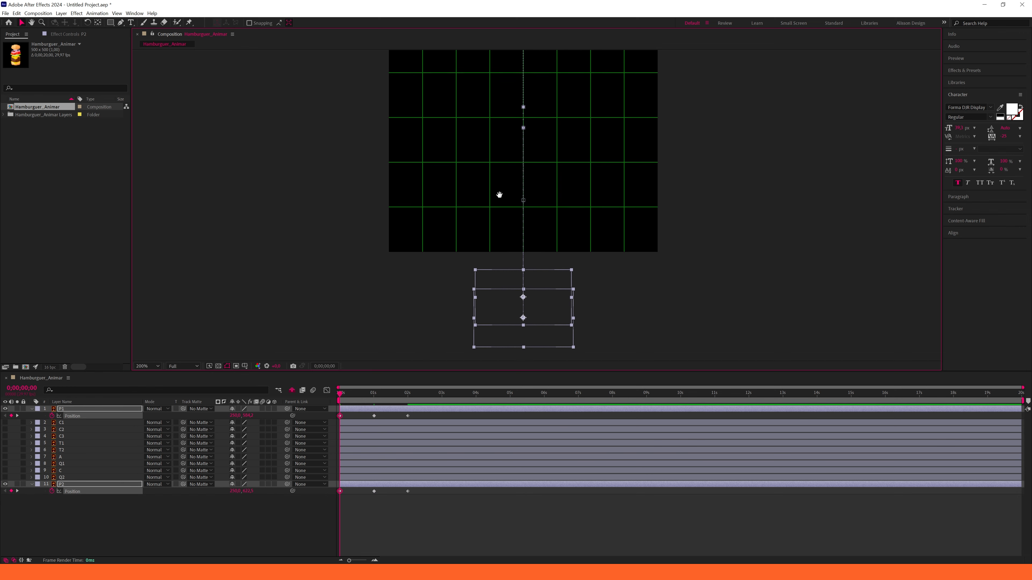
Preview the bun animation in a fitted view, and apply Easy Ease to all Position keyframes of P1 and P2.
key("space")
left_click(148, 367)
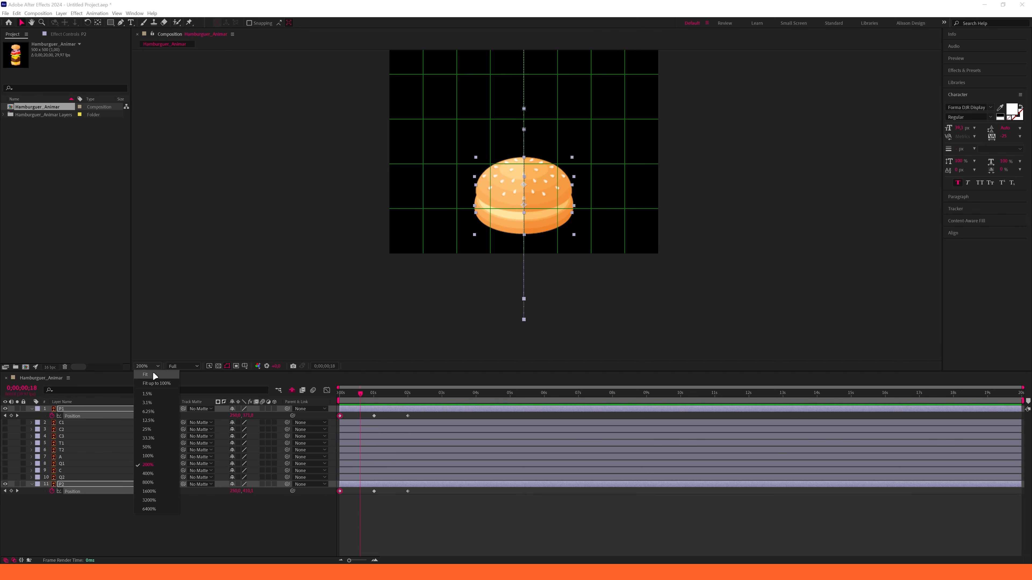
left_click(154, 375)
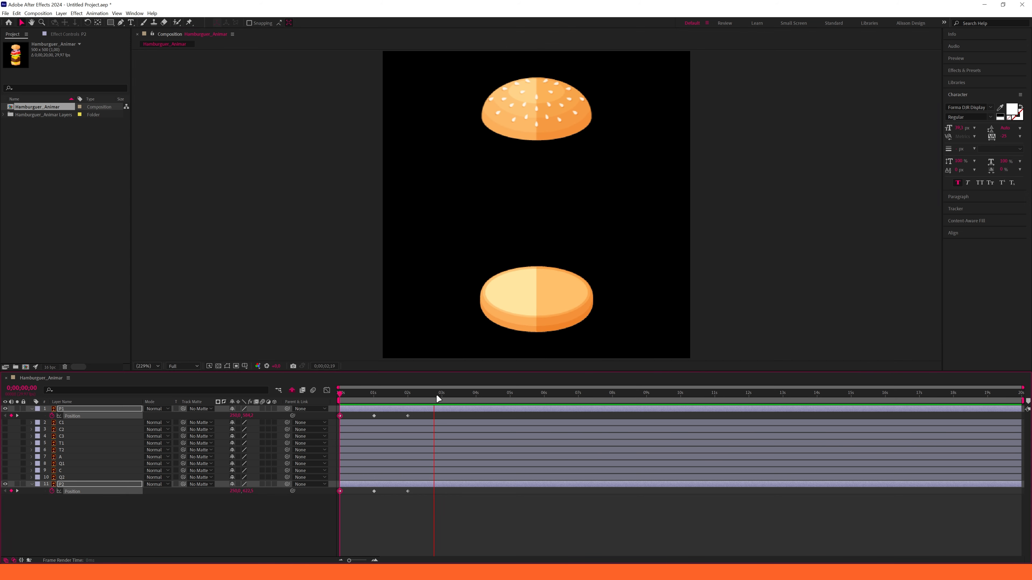
key("space")
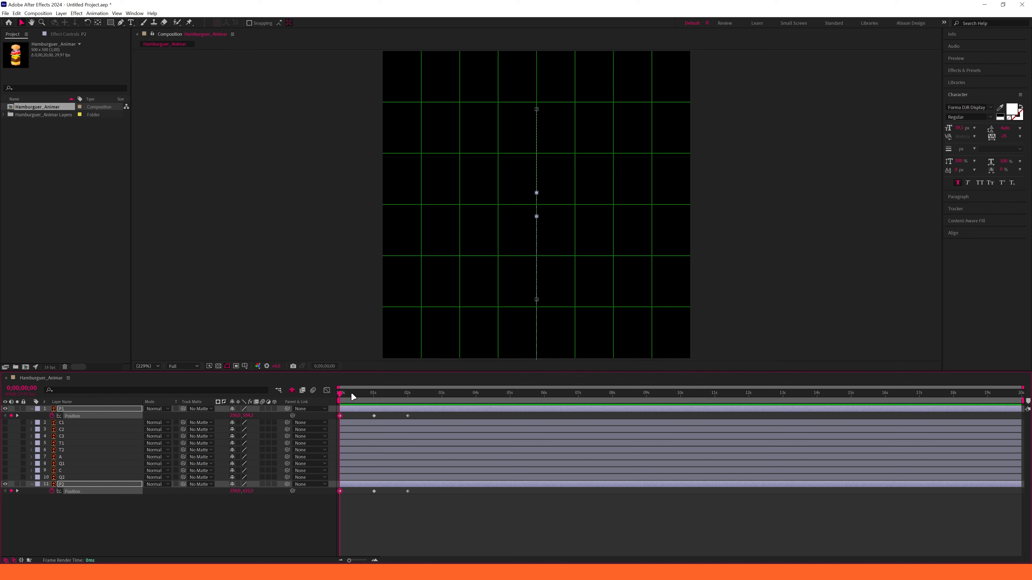
left_click_drag(352, 397, 336, 490)
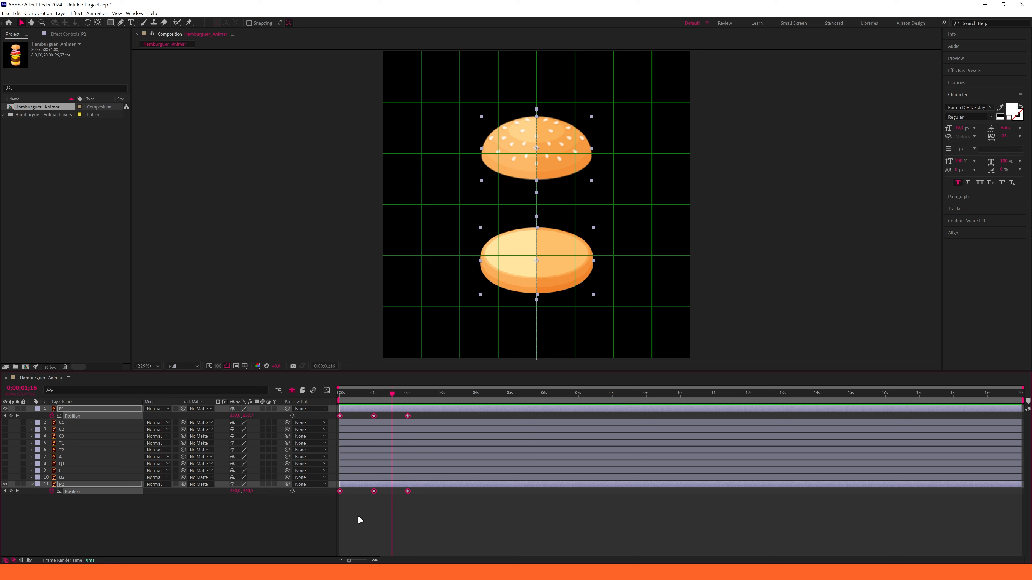
key("F9")
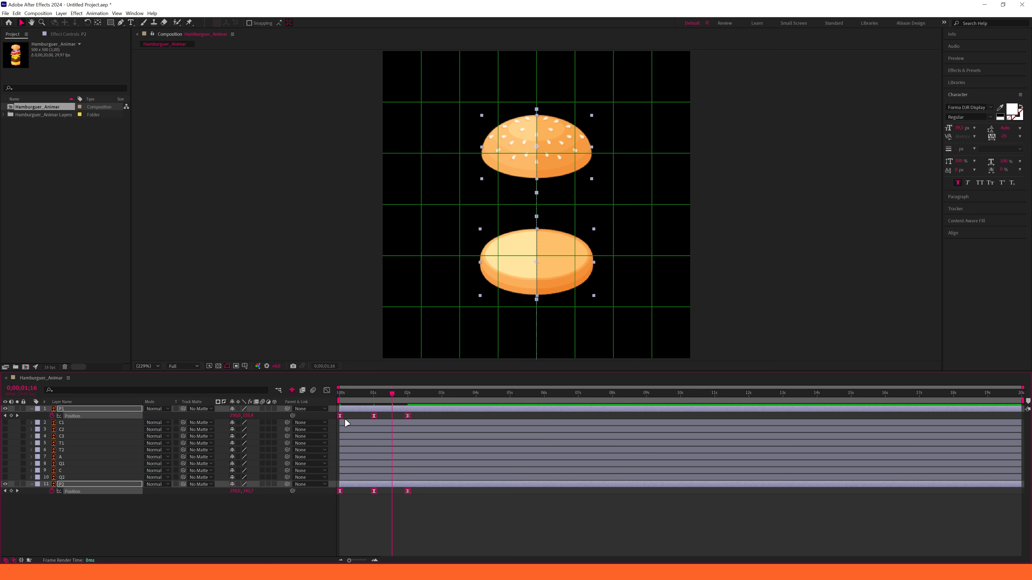
In the Graph Editor, select all Position keyframes of P1 and P2 and lengthen their incoming ease for a slower, softer arrival.
left_click(326, 391)
left_click_drag(474, 494, 333, 517)
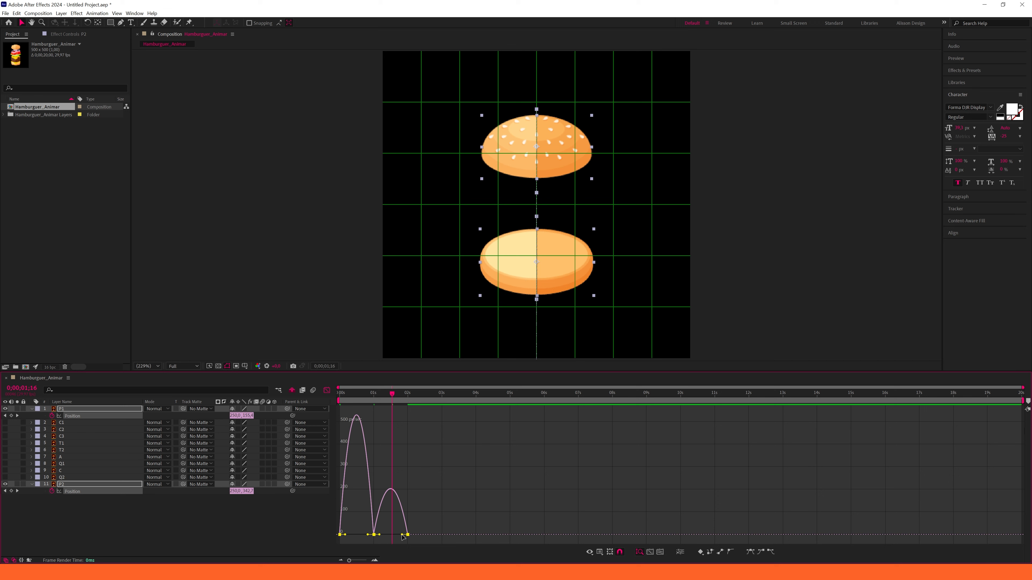
left_click_drag(403, 537, 382, 537)
left_click(326, 390)
Preview the eased bun animation from 0 seconds.
left_click_drag(388, 401, 328, 408)
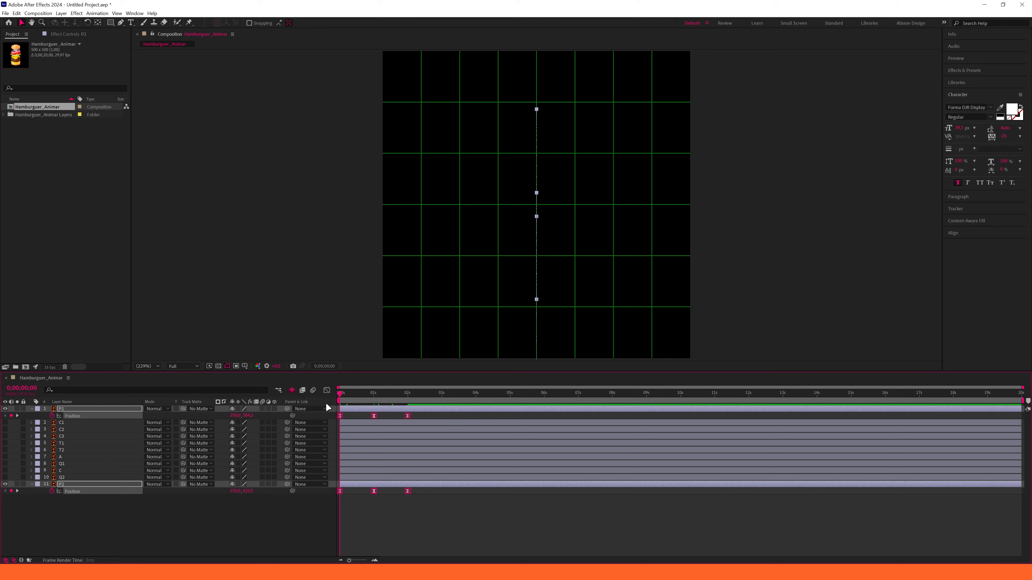
left_click(436, 517)
key("space")
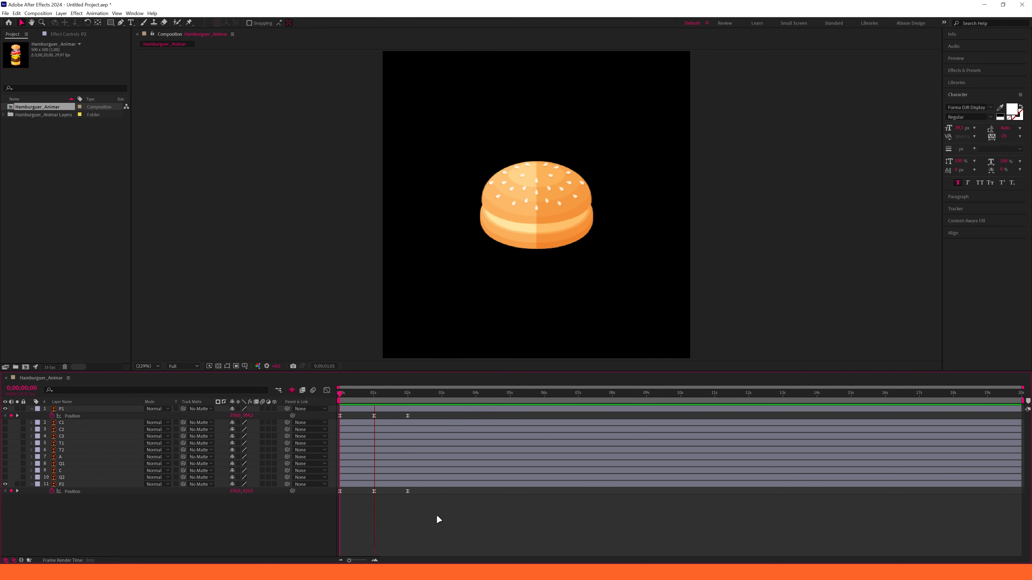
left_click_drag(400, 397, 336, 394)
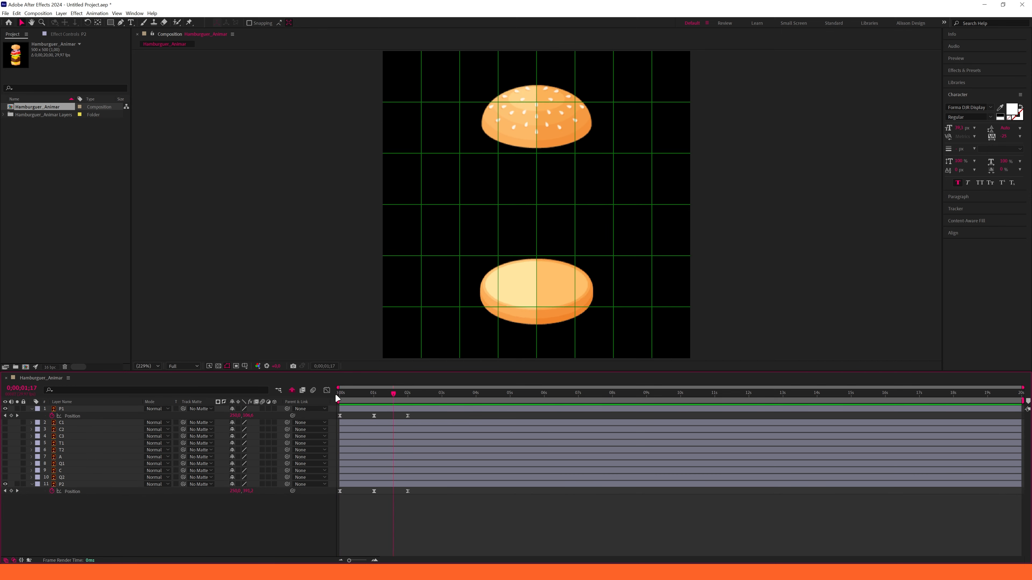
key("space")
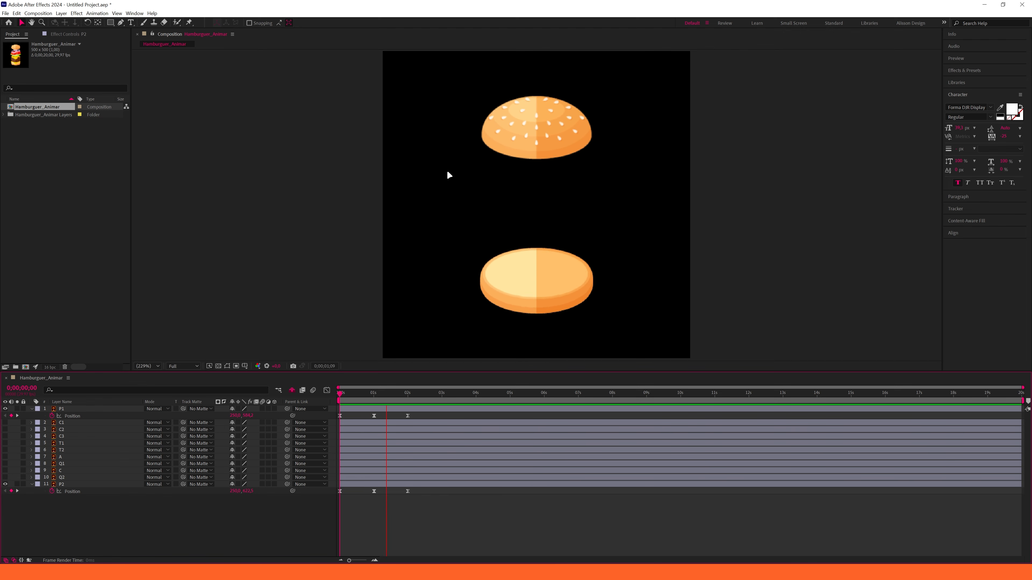
key("space")
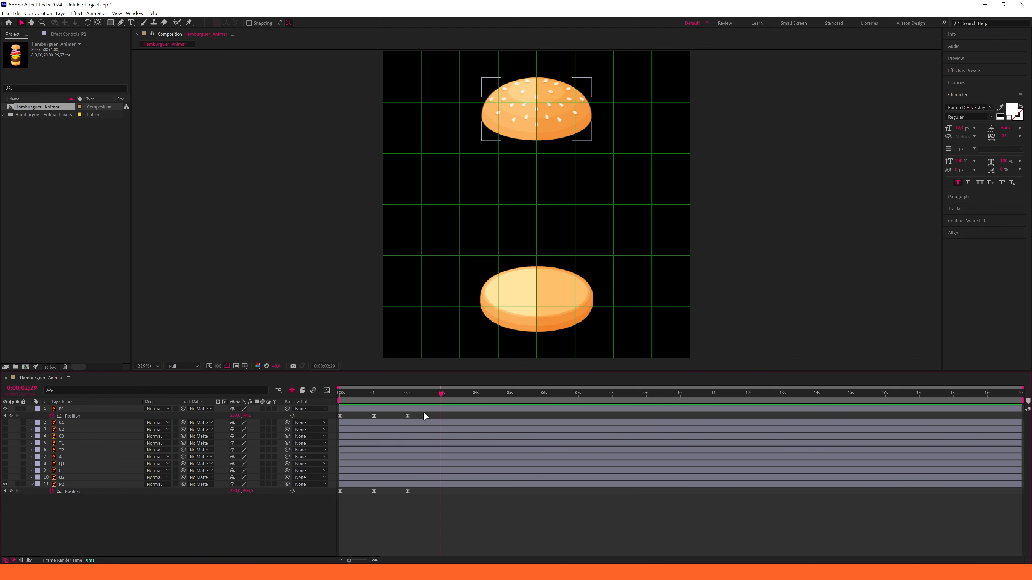
Return to 0 seconds, collapse the buns' keyframed properties, and make all ingredient layers from C1 to Q2 visible.
left_click_drag(416, 392, 340, 524)
key("u")
key("u")
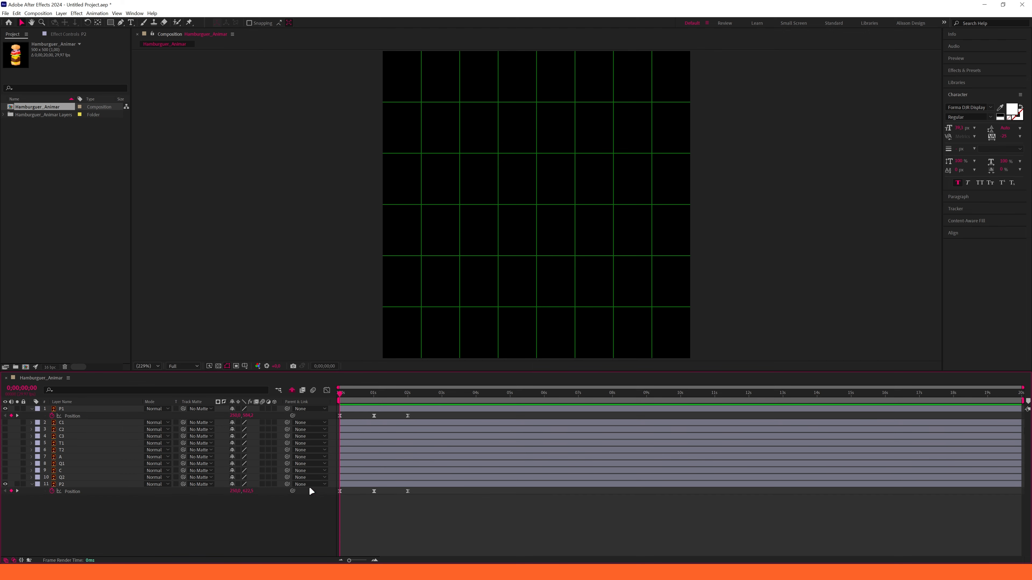
key("u")
left_click(63, 417)
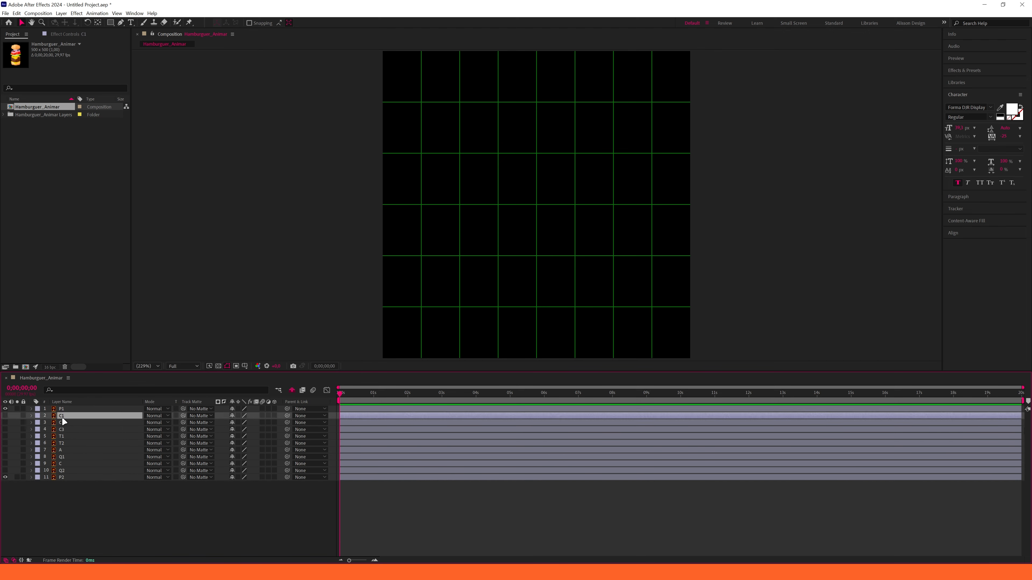
left_click(62, 471, "shift")
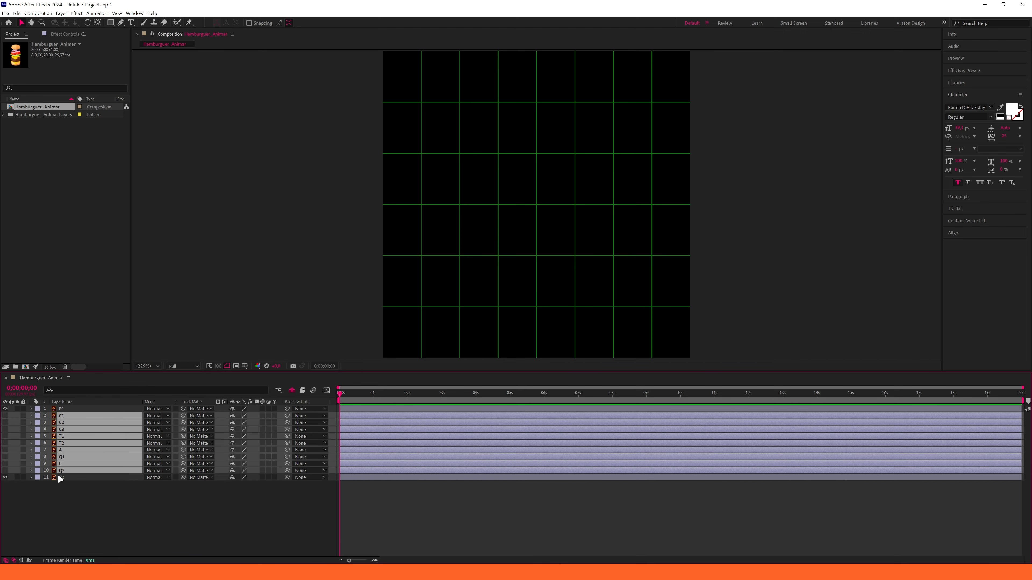
left_click(5, 416)
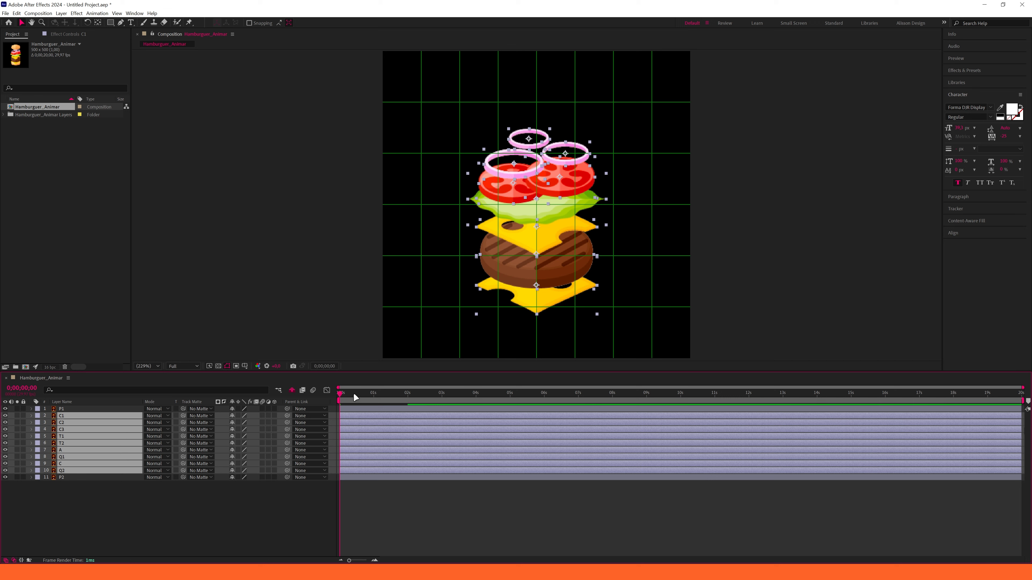
Shift ingredient layers C1 to Q2 to start at 1 second, and add Position keyframes to all of them at 2 seconds.
left_click_drag(353, 392, 375, 408)
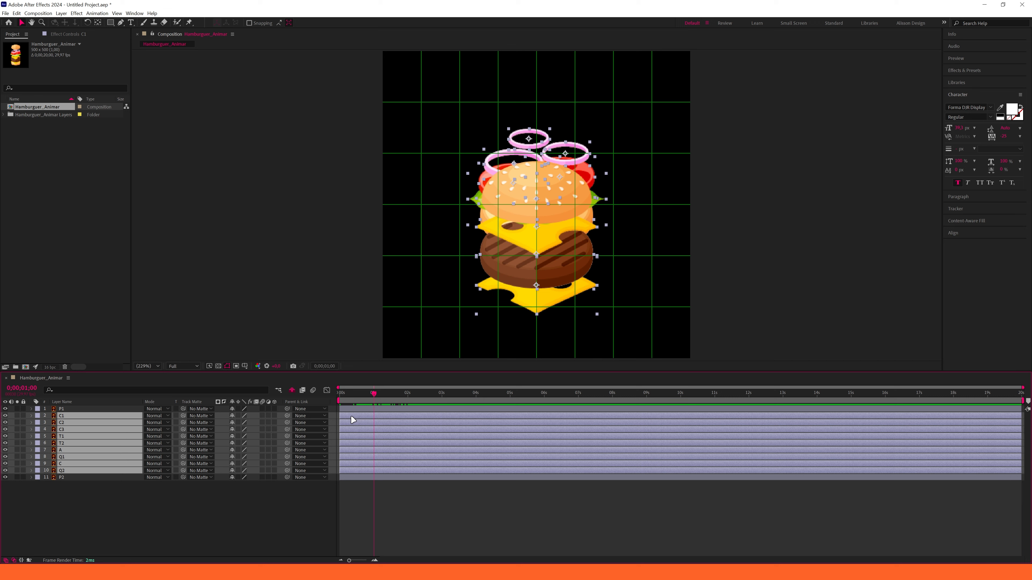
left_click_drag(353, 420, 387, 436)
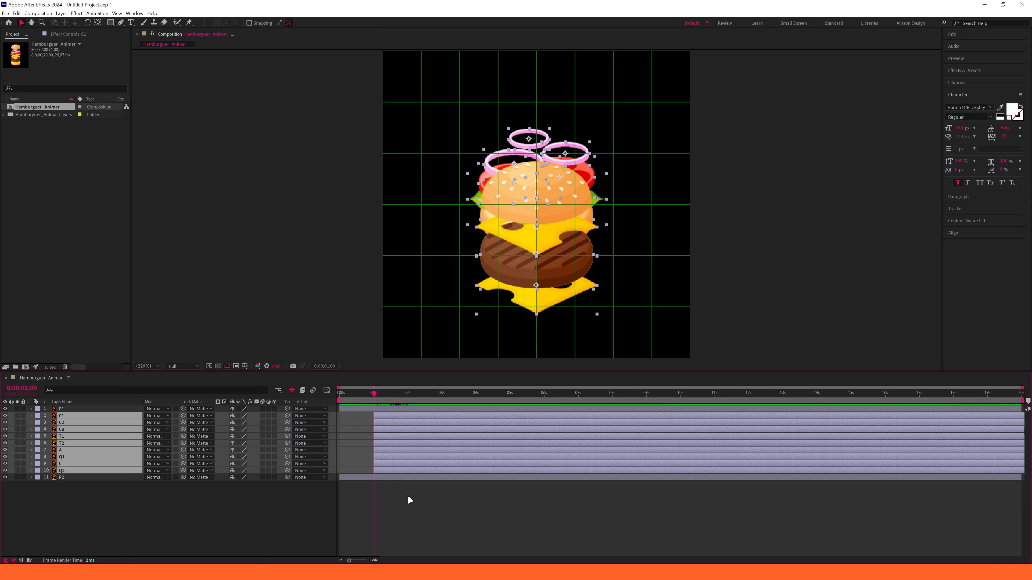
key("p")
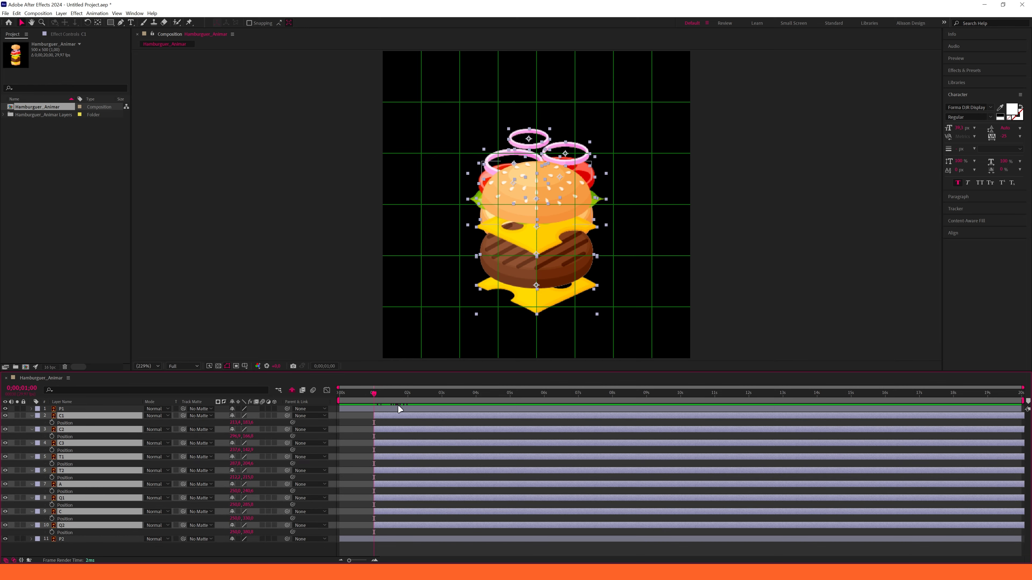
left_click_drag(408, 400, 409, 401)
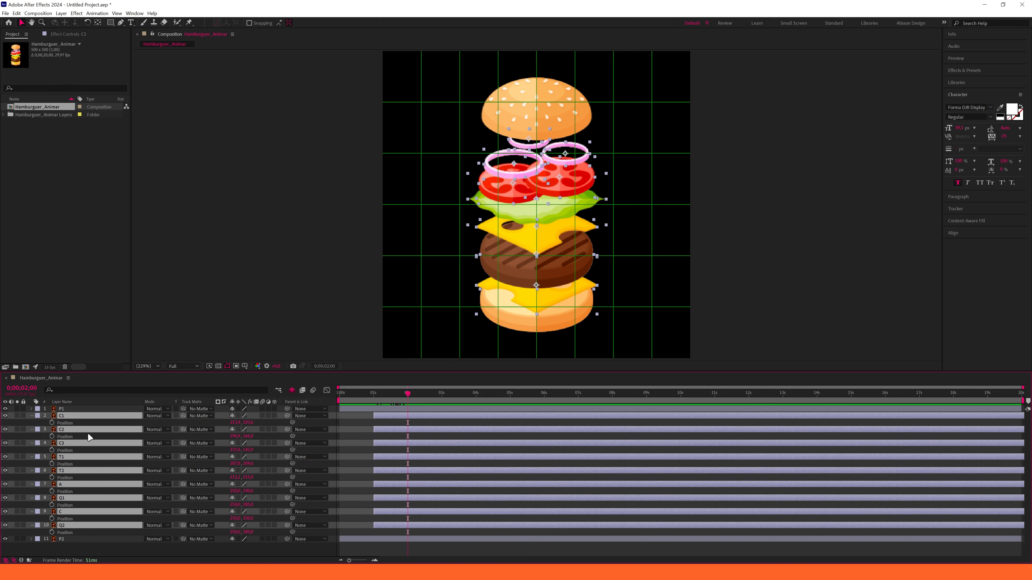
left_click(52, 423)
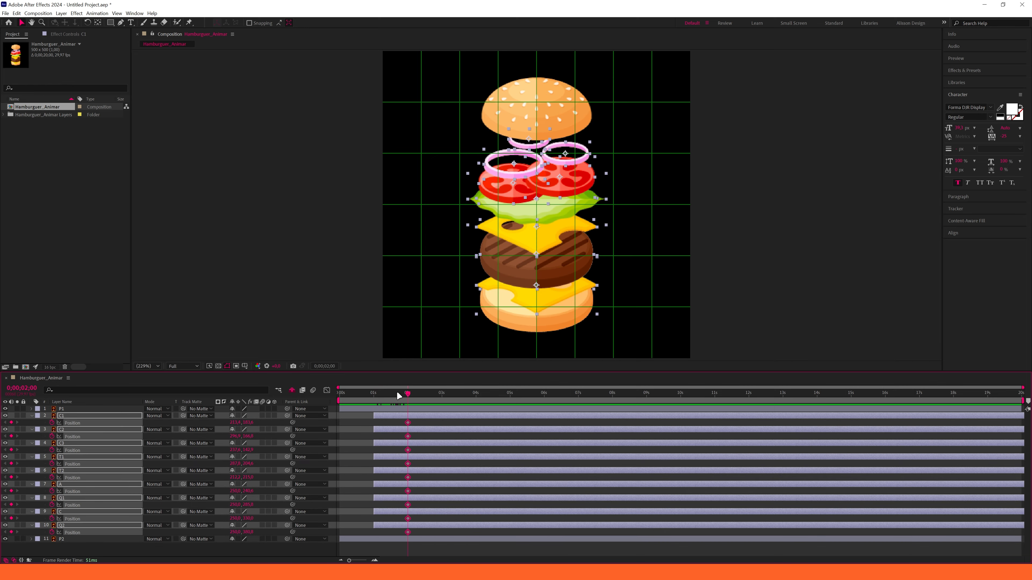
At 1 second, move all selected ingredients straight up together until the lowest cheese slice sits over the middle of the closed buns.
left_click(372, 401)
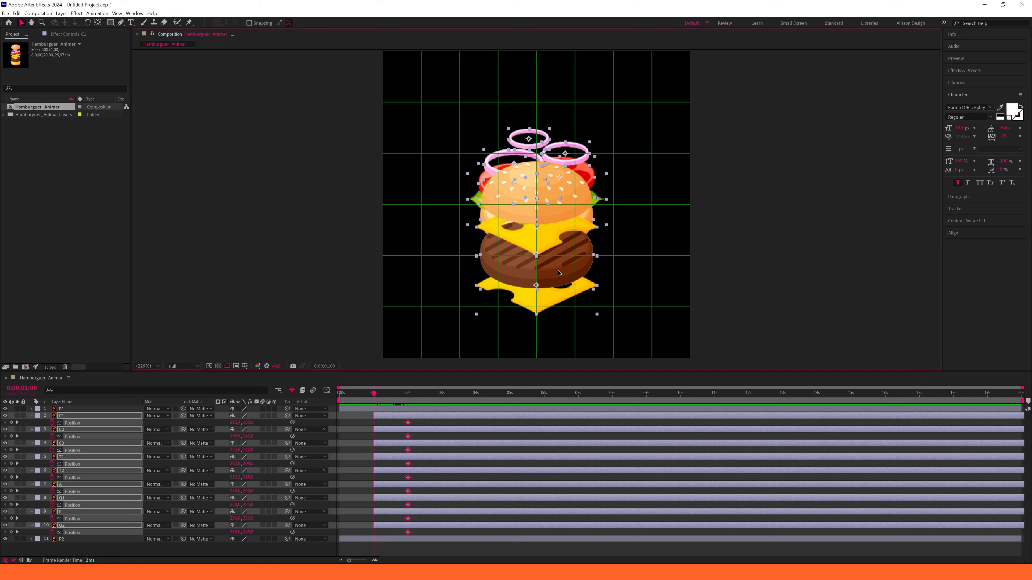
key("shift+Up")
key("shift+Up")
key("shift+Up")
key("shift+Up")
key("shift+Up")
key("shift+Up")
key("shift+Up")
key("shift+Up")
key("shift+Up")
key("shift+Up")
key("shift+Up")
key("shift+Up")
key("shift+Up")
key("shift+Up")
key("shift+Up")
key("shift+Up")
key("shift+Up")
key("shift+Up")
key("shift+Up")
key("shift+Up")
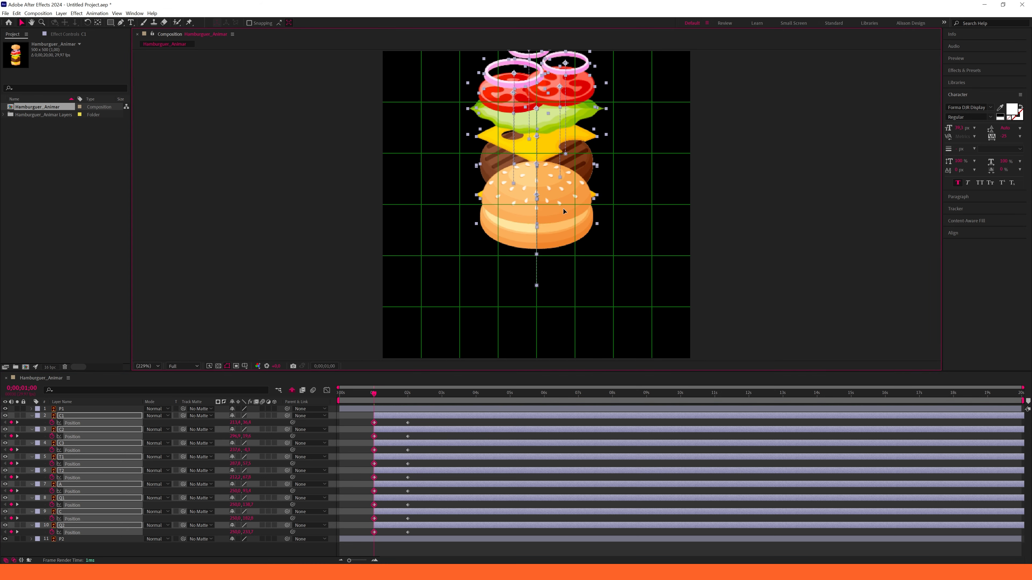
key("shift+Up")
key("Up")
key("Up")
key("Up")
key("Up")
key("Up")
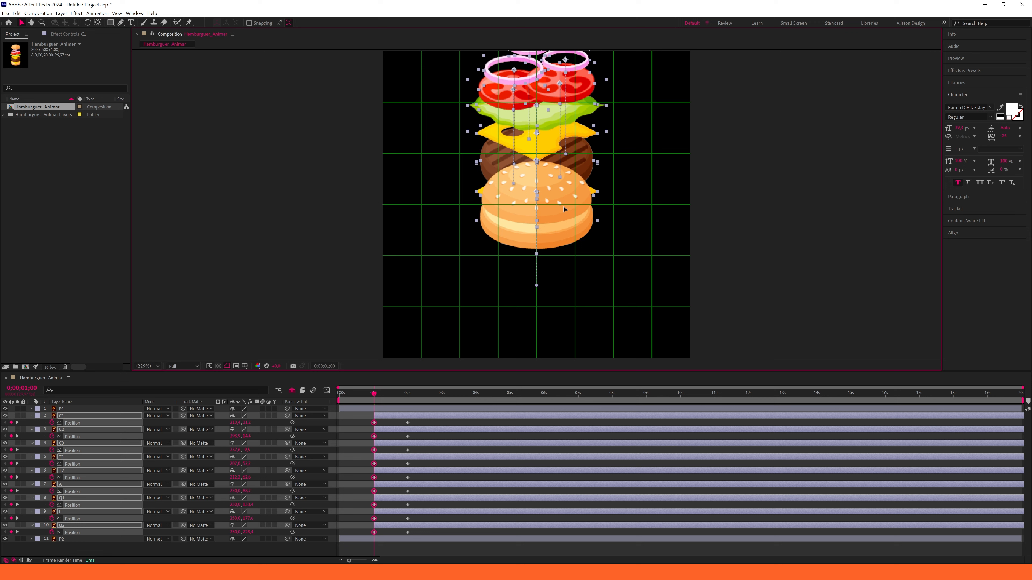
Preview the buns opening with the ingredients' motion from 0 seconds.
left_click_drag(375, 394, 339, 397)
left_click(359, 430)
key("space")
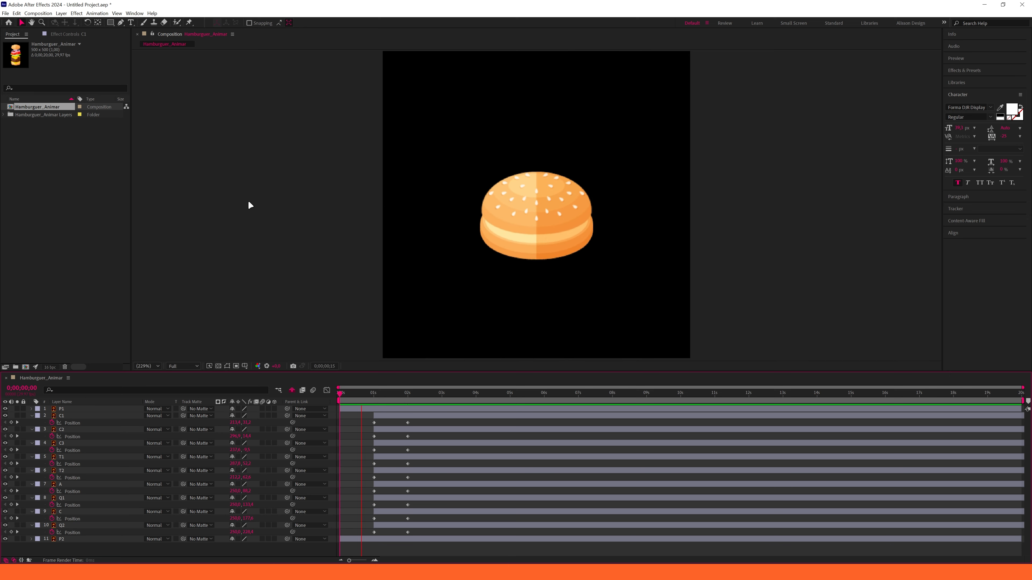
key("space")
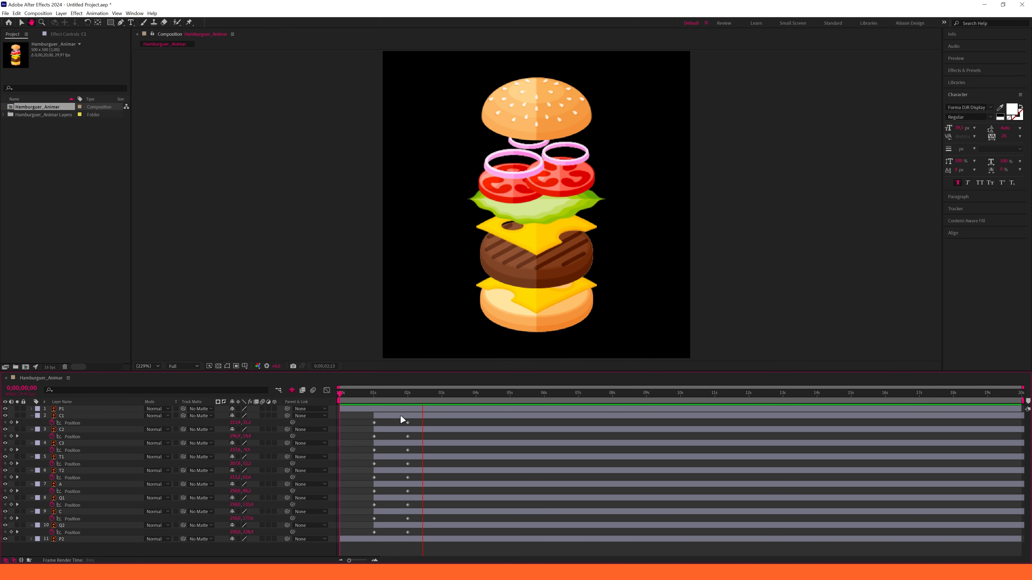
At 2 seconds, select ingredient layers C1 to Q2 and add Scale keyframes to all of them at 100%.
mouse_move(418, 393)
left_mouse_down()
mouse_move(367, 406)
mouse_move(408, 394)
left_mouse_up()
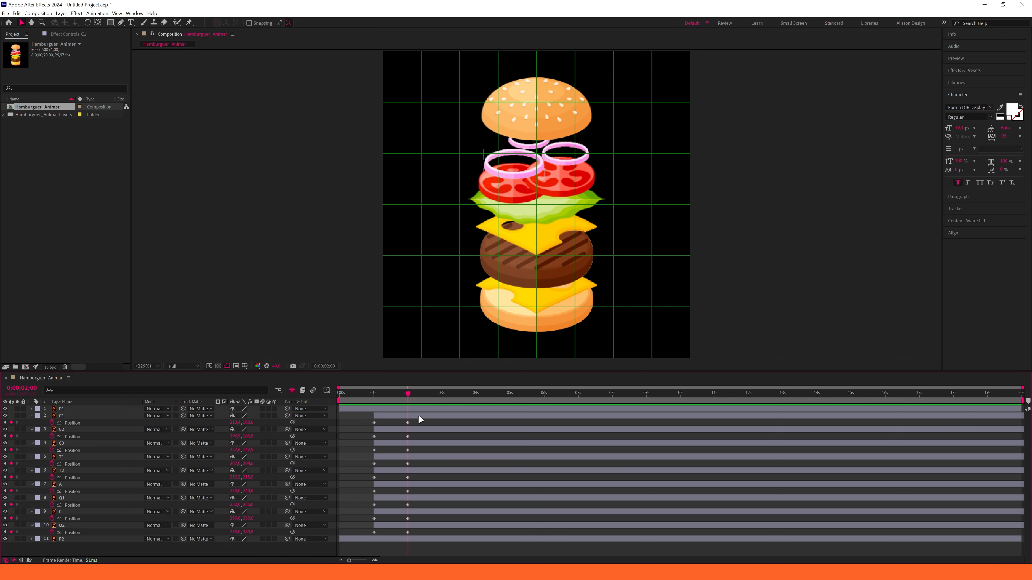
left_click(67, 417)
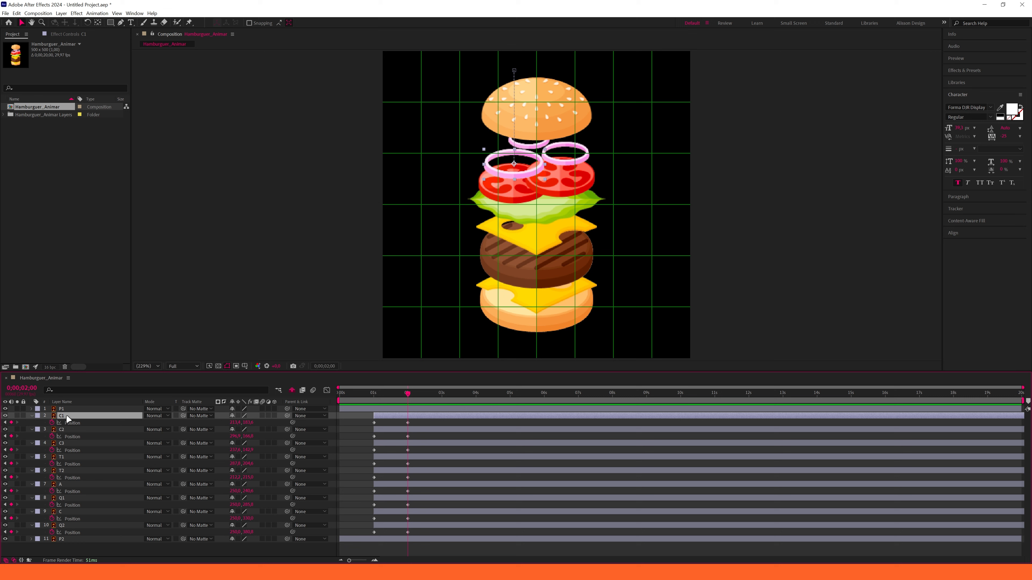
left_click(65, 525, "shift")
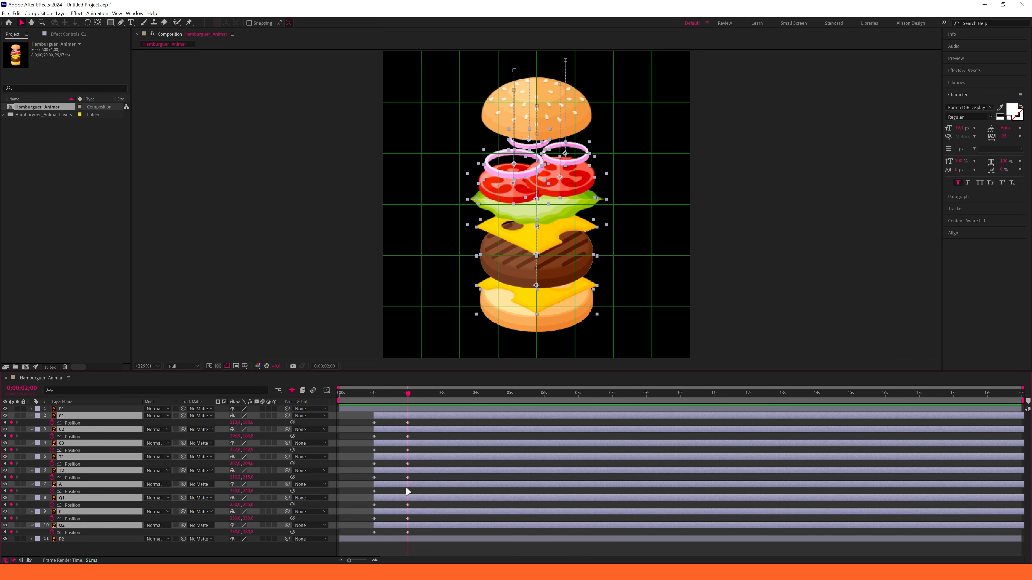
key("shift+s")
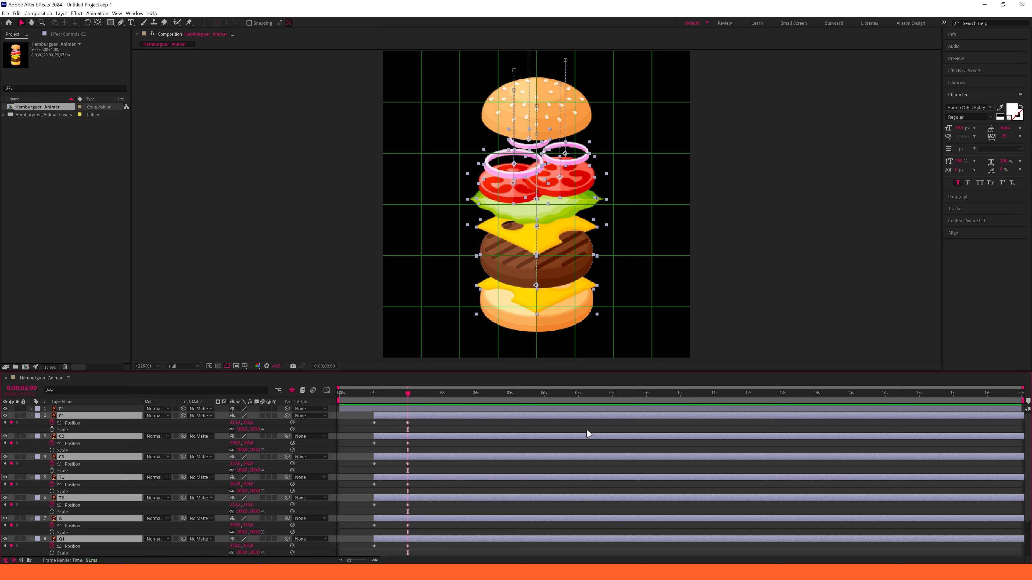
left_click_drag(394, 393, 408, 411)
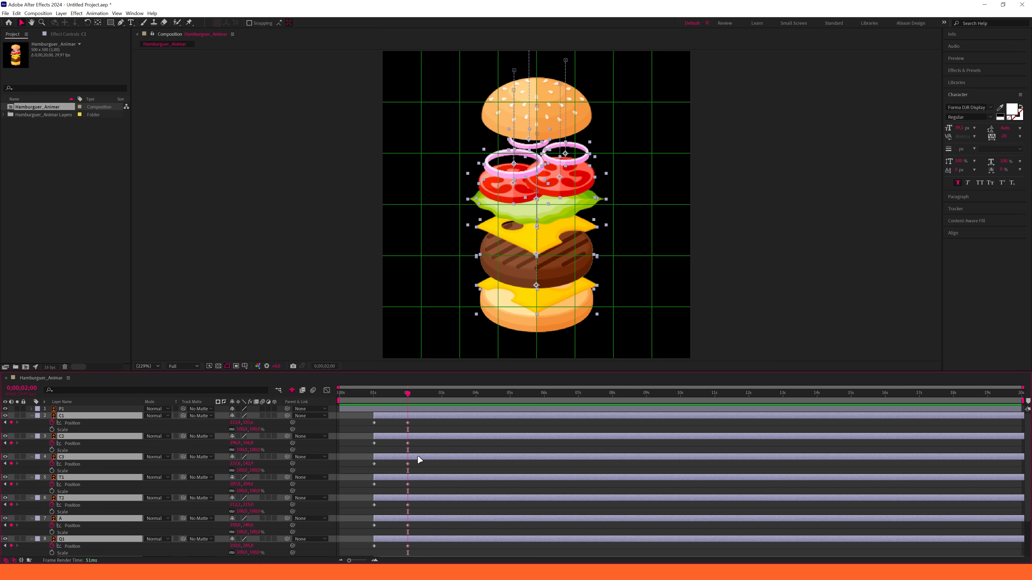
left_click(52, 430)
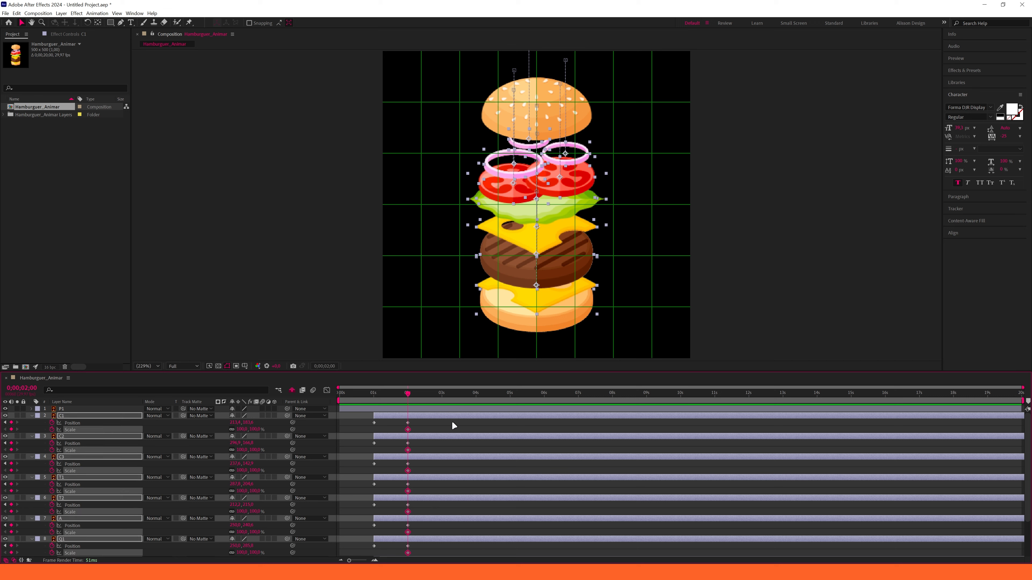
At 1 second, place a vertical ruler guide at the bun's left edge and scale all ingredients down to about 75% to fit inside it.
left_click_drag(408, 397, 374, 396)
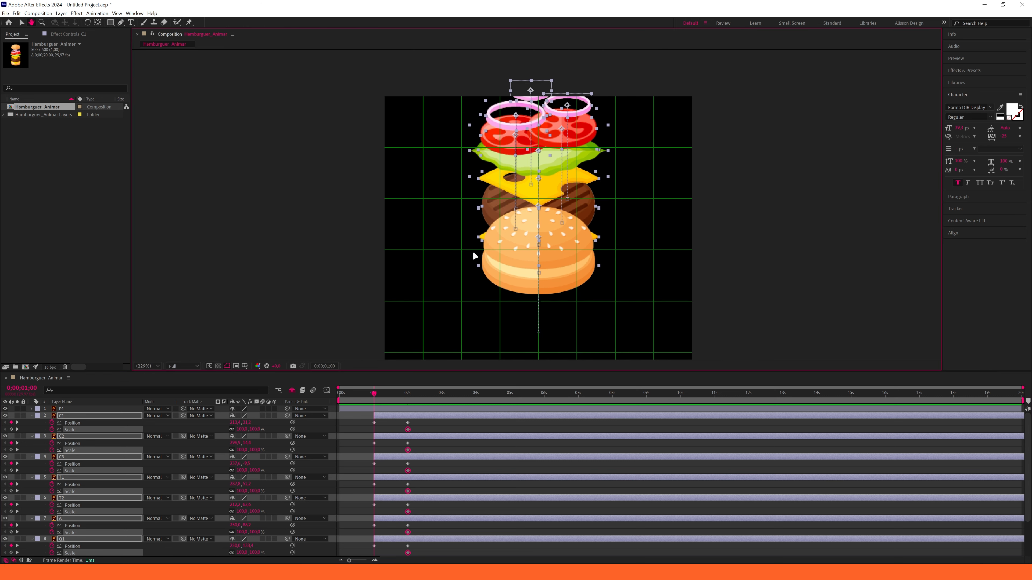
scroll(473, 245, "up", 2)
left_click_drag(471, 242, 478, 288)
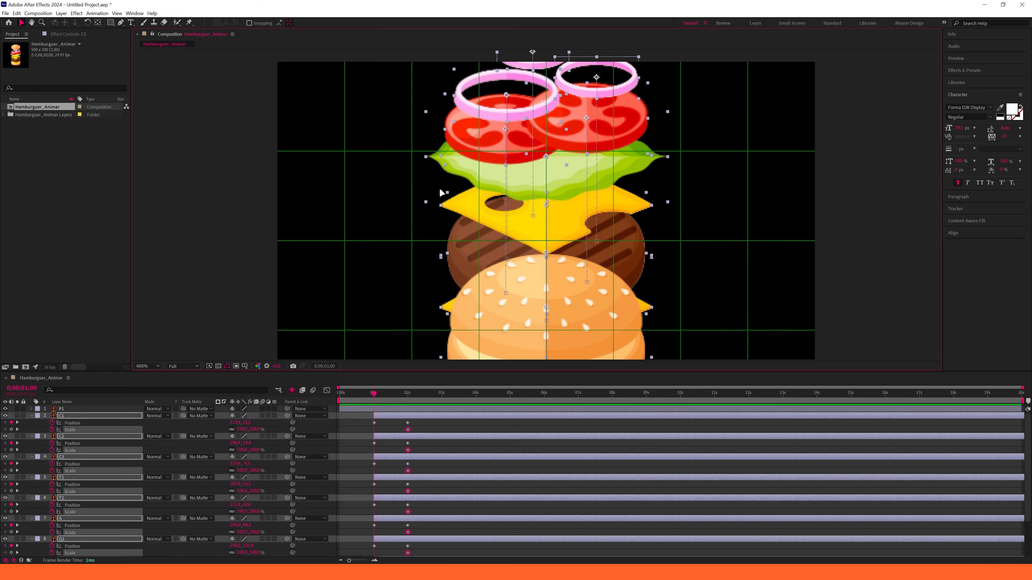
scroll(427, 155, "down", 3)
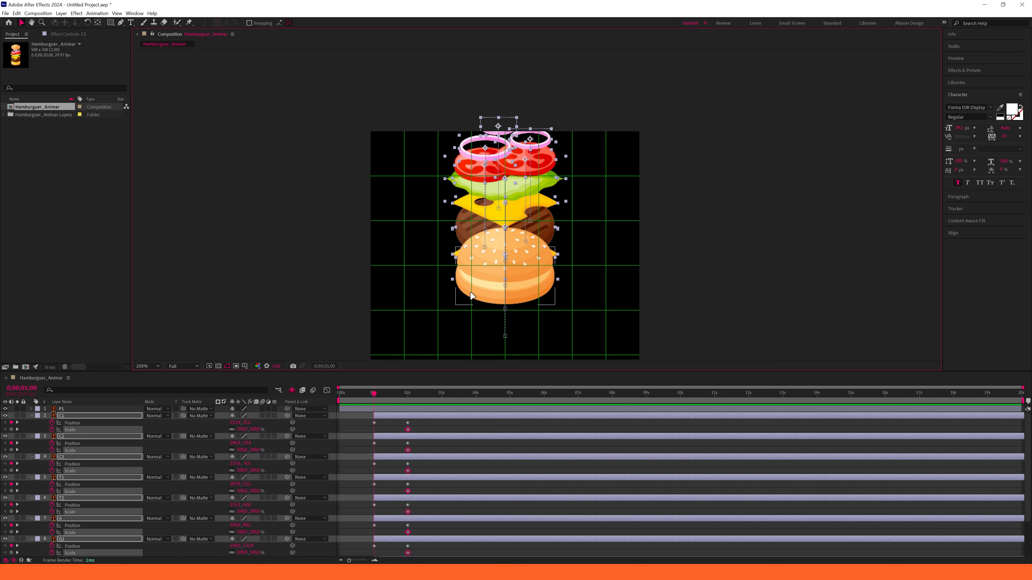
key("ctrl+r")
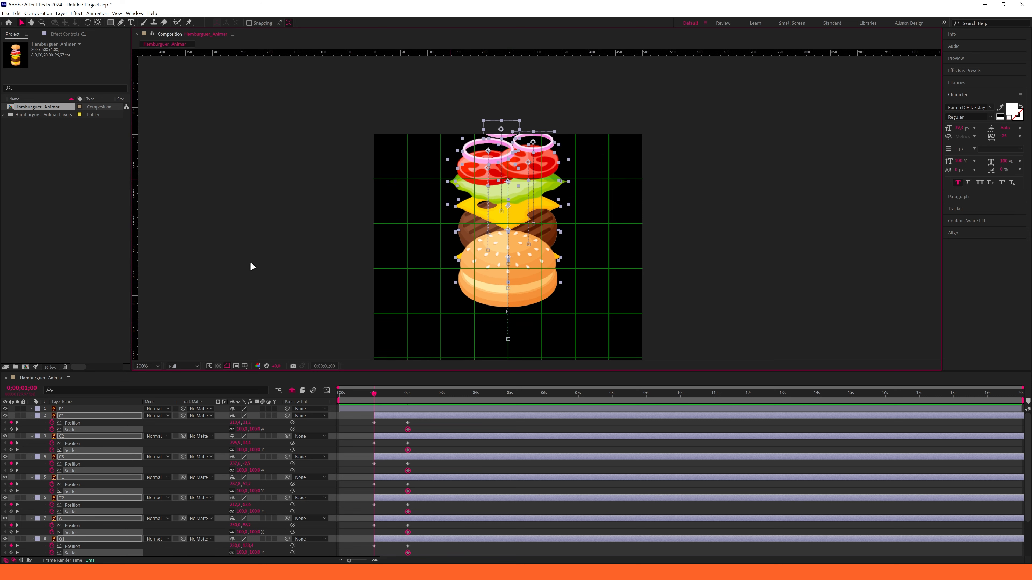
left_click_drag(137, 249, 458, 315)
left_click_drag(450, 185, 464, 185)
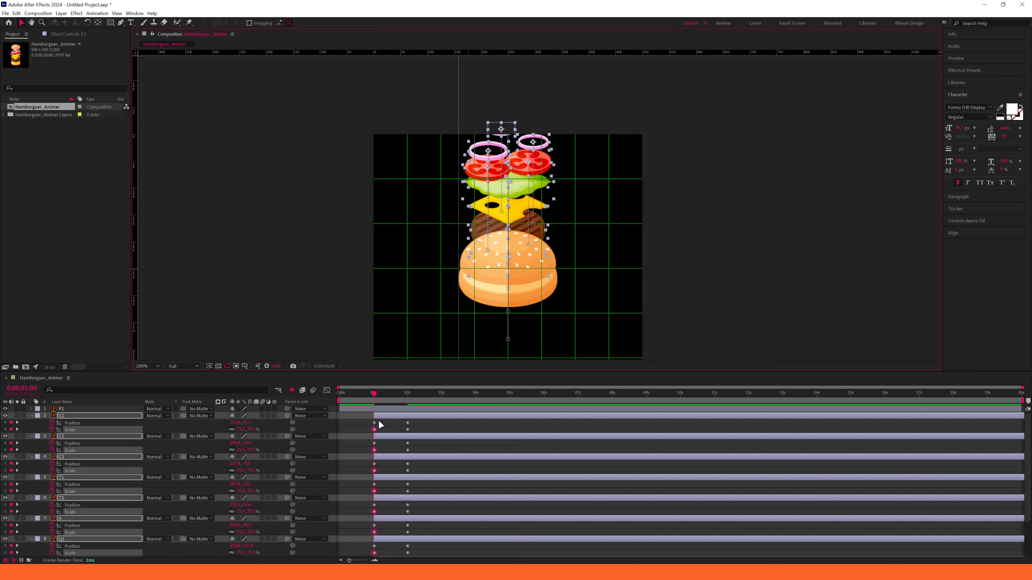
Fit the composition in the viewer and apply Easy Ease to all Position and Scale keyframes of the ingredient layers.
scroll(380, 421, "down", 1)
scroll(314, 353, "down", 2)
left_click(157, 367)
left_click(152, 373)
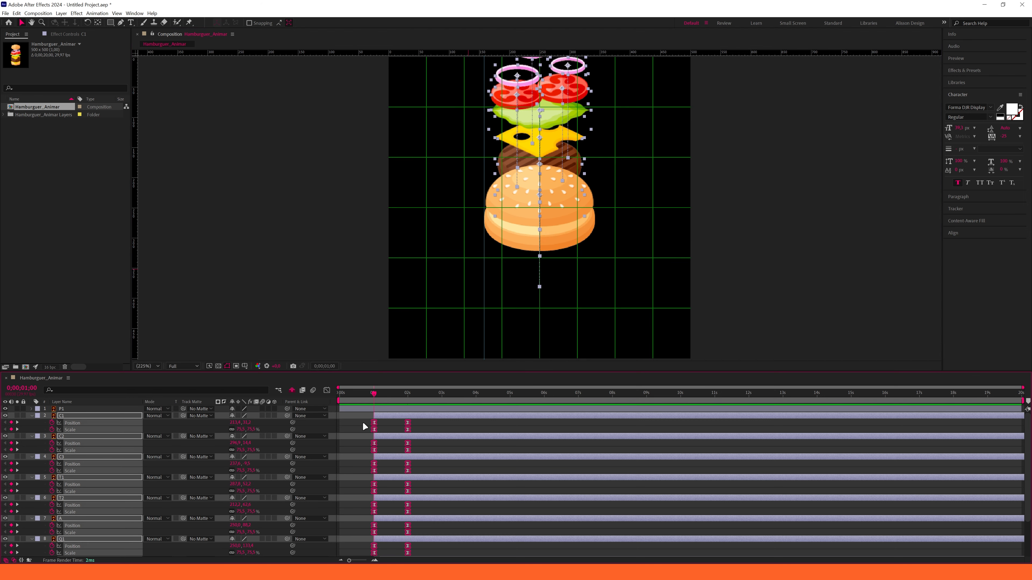
In the Graph Editor, lengthen the incoming easing handles of the ingredient layers' end keyframes at 2 seconds for a softer stop.
scroll(416, 503, "down", 3)
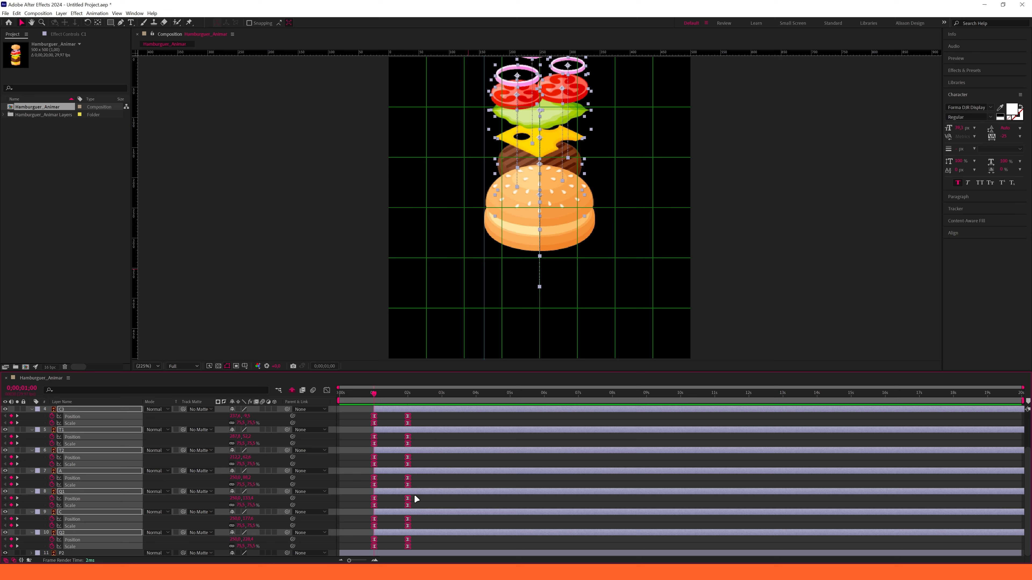
left_click(327, 391)
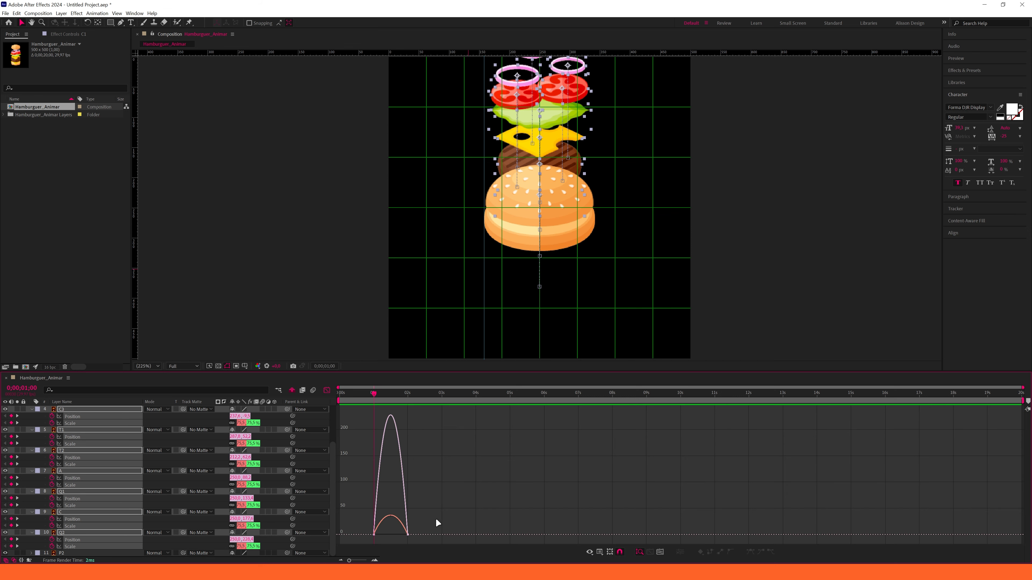
left_click_drag(435, 497, 406, 536)
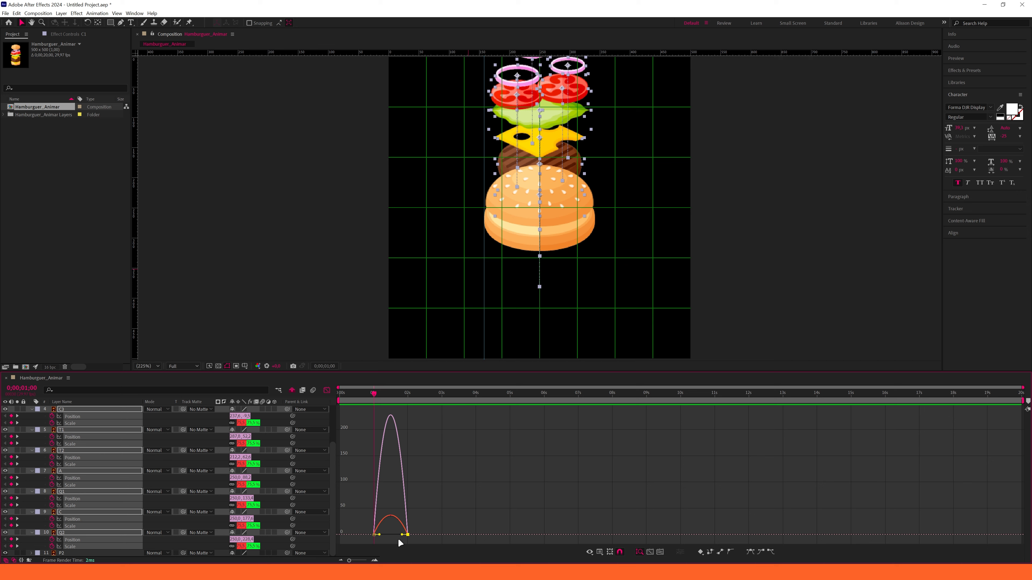
left_click_drag(402, 535, 391, 535)
left_click(327, 390)
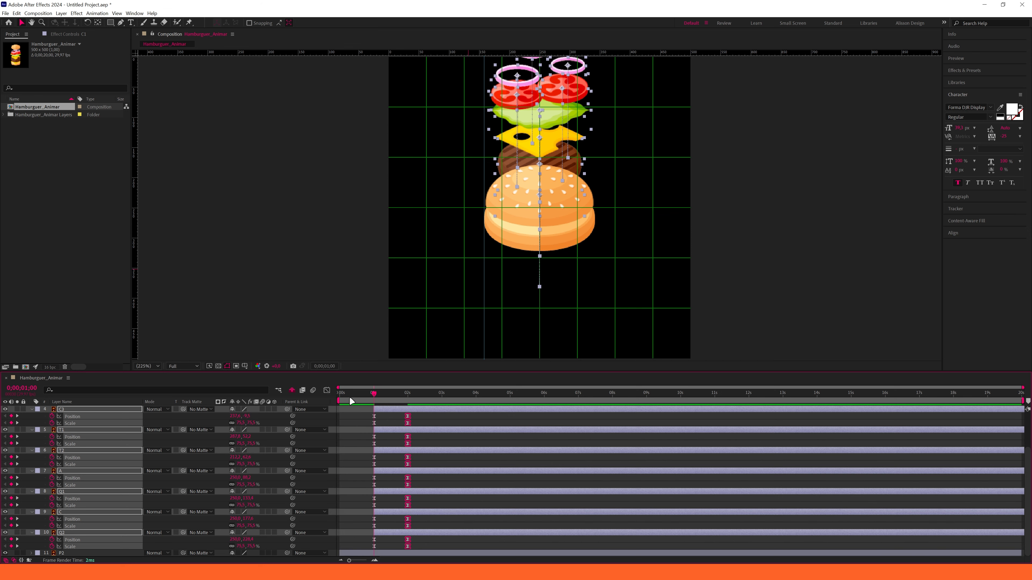
Preview the eased ingredient motion from 0 seconds and collapse the ingredient layers' keyframe properties.
left_click_drag(349, 396, 327, 400)
key("space")
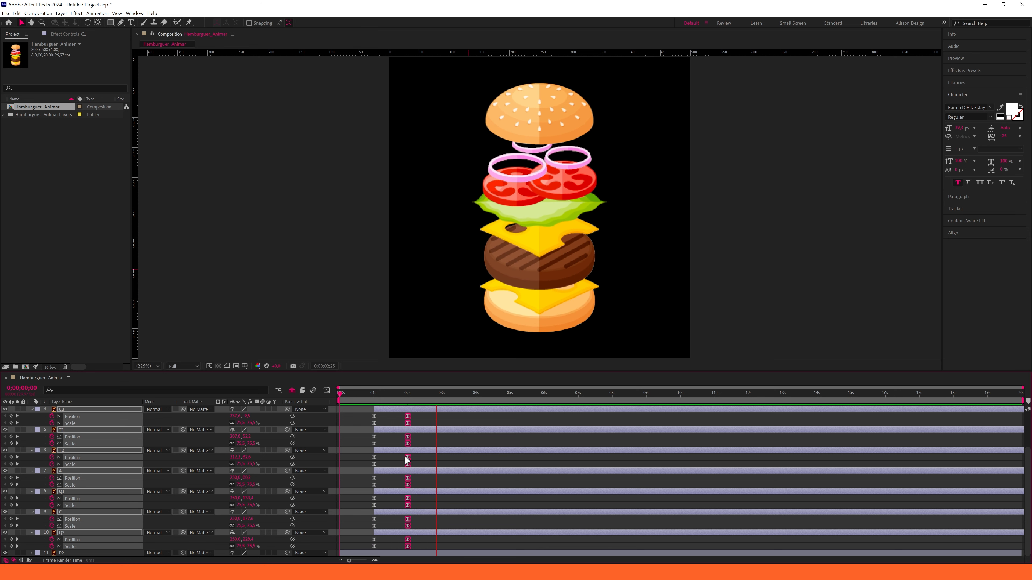
key("space")
key("u")
left_click(493, 503)
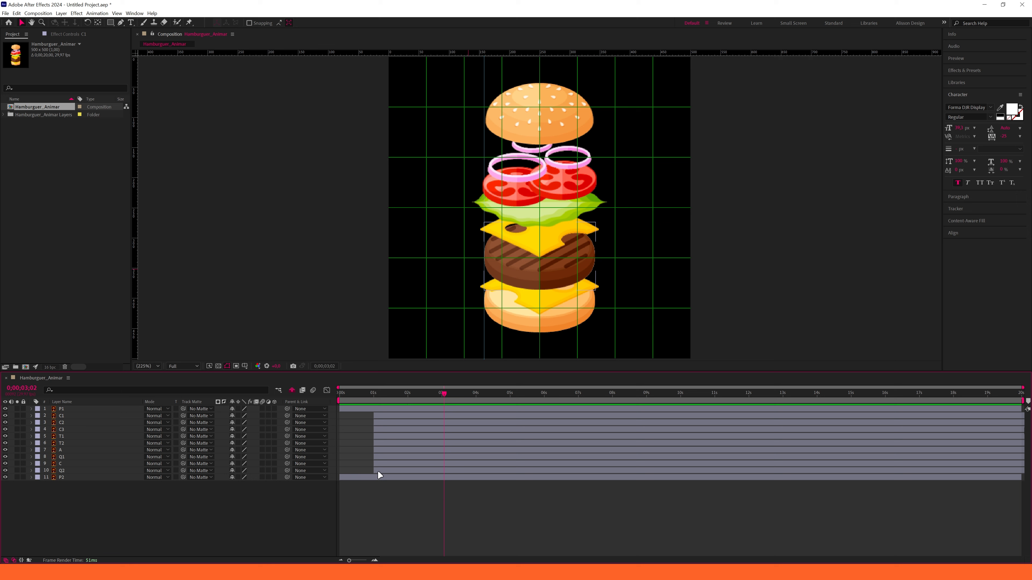
Select ingredient layers C1 through C, leaving Q2 out, and shift them three frames later in the timeline.
left_click(390, 471)
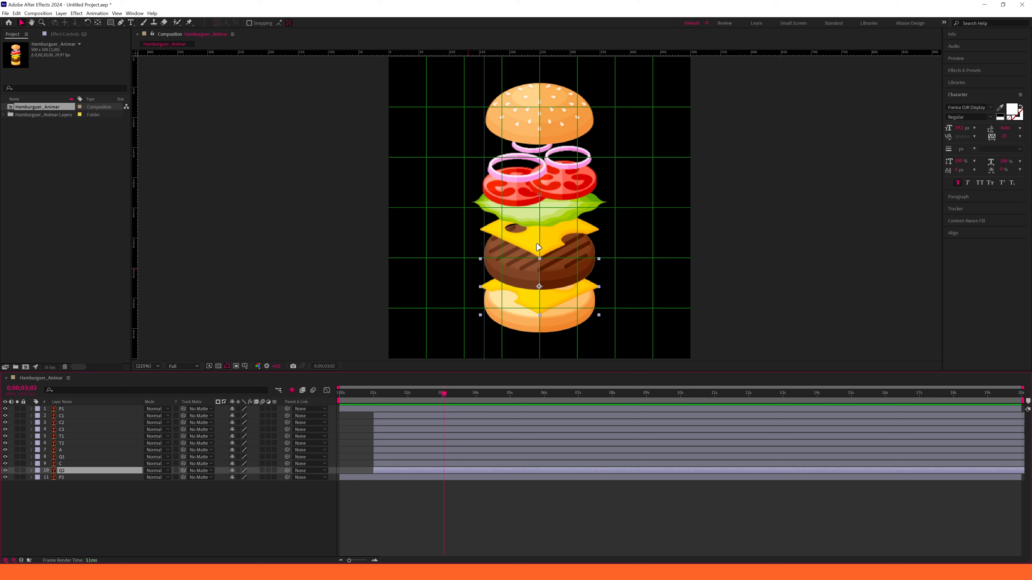
left_click(377, 508)
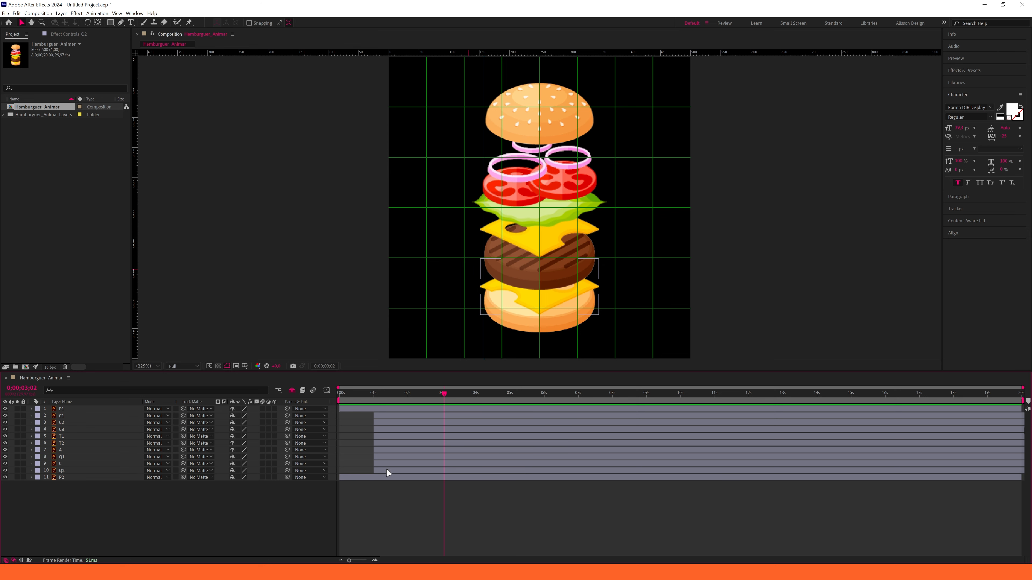
left_click(386, 470)
left_click(384, 465)
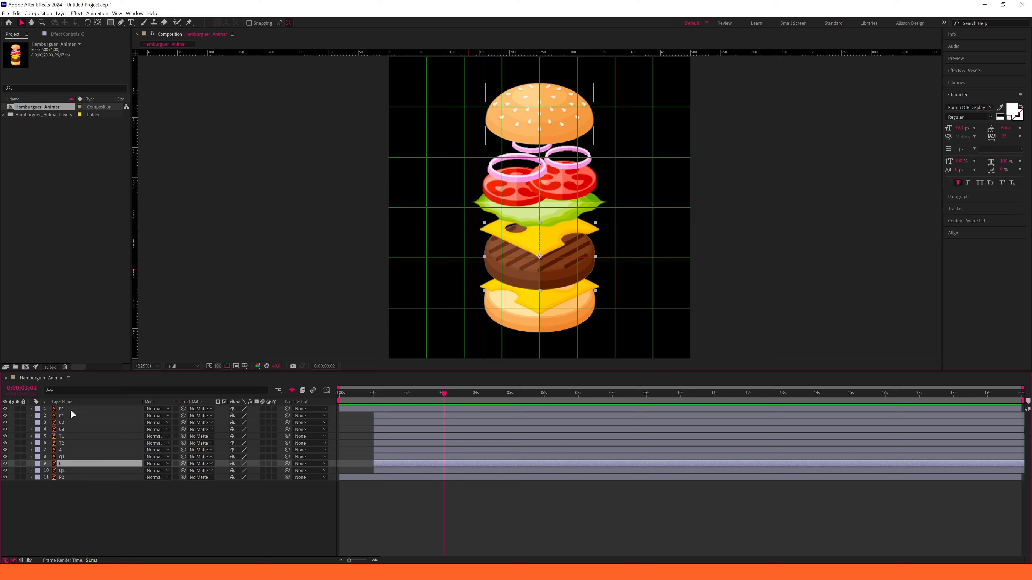
left_click(66, 415, "shift")
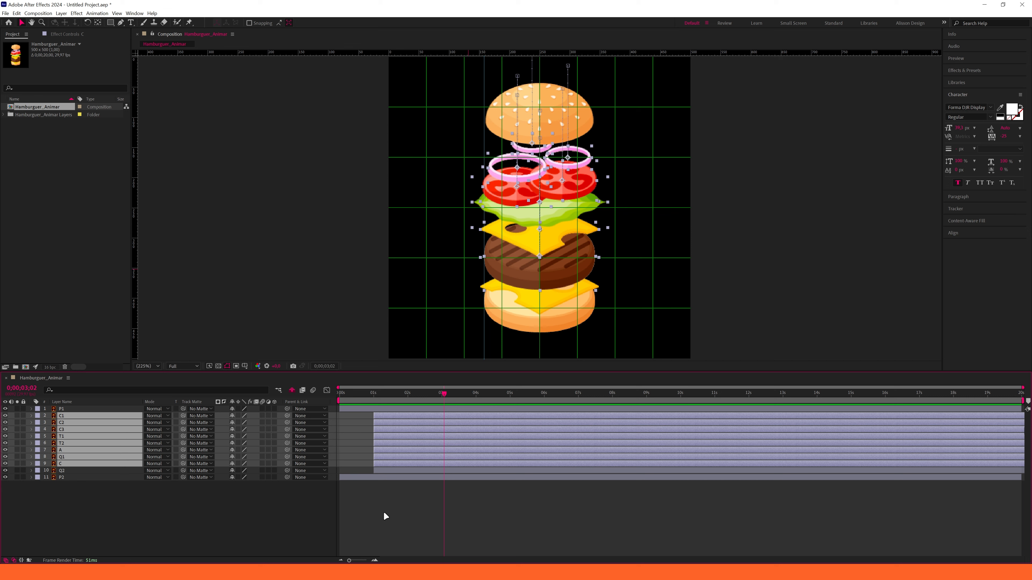
key("alt+Page_Down")
key("alt+Page_Down")
key("alt+Page_Down")
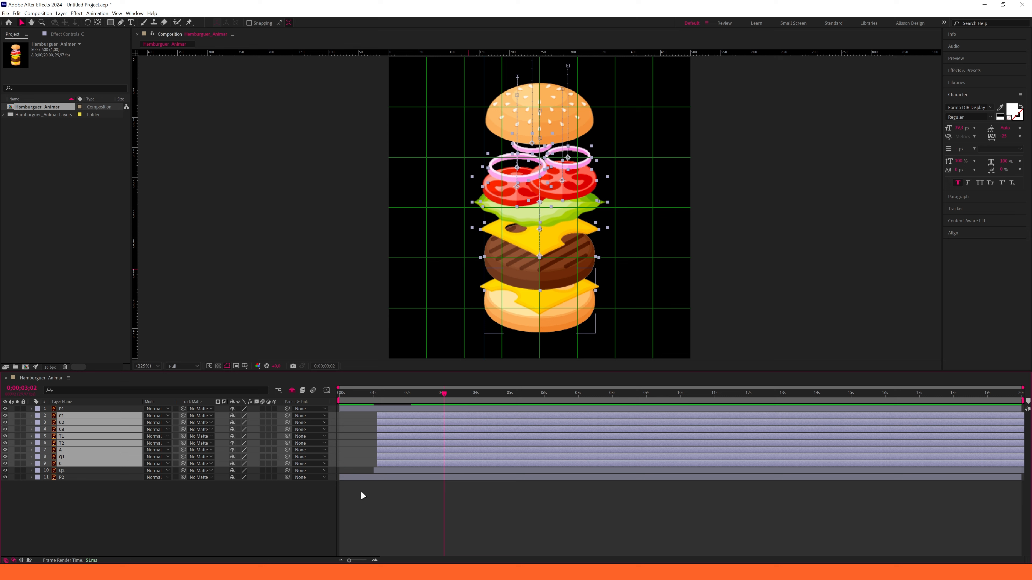
Stagger the remaining ingredient layers from Q1 up to C1, starting each three frames later than the layer below it.
left_click(388, 461, "ctrl")
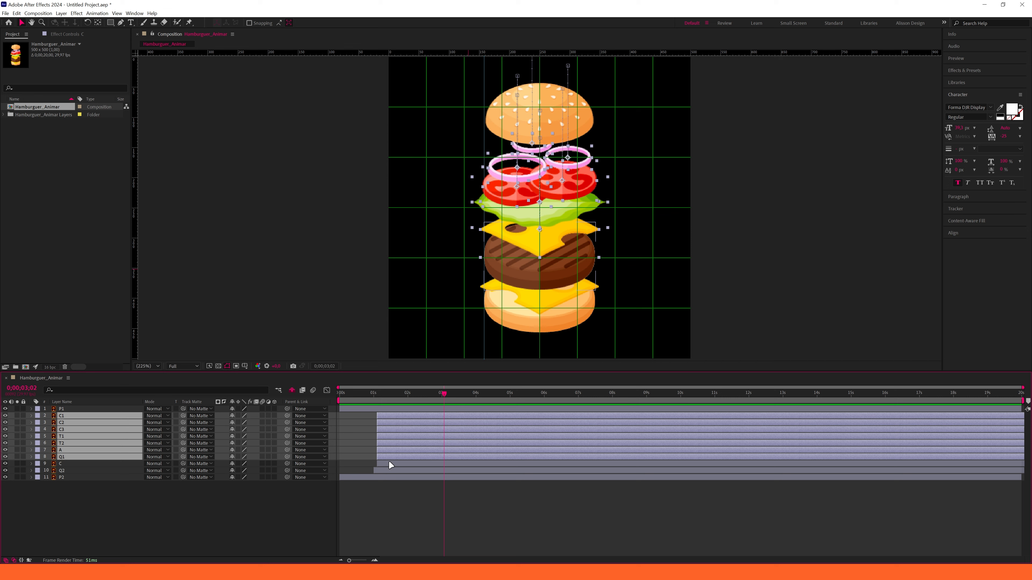
key("alt+Page_Down")
key("alt+Page_Down")
left_click(396, 457, "ctrl")
key("alt+Page_Down")
left_click(393, 450, "ctrl")
key("alt+Page_Down")
left_click(398, 443, "ctrl")
key("alt+Page_Down")
left_click(401, 436, "ctrl")
key("alt+Page_Down")
left_click(403, 430, "ctrl")
key("alt+Page_Down")
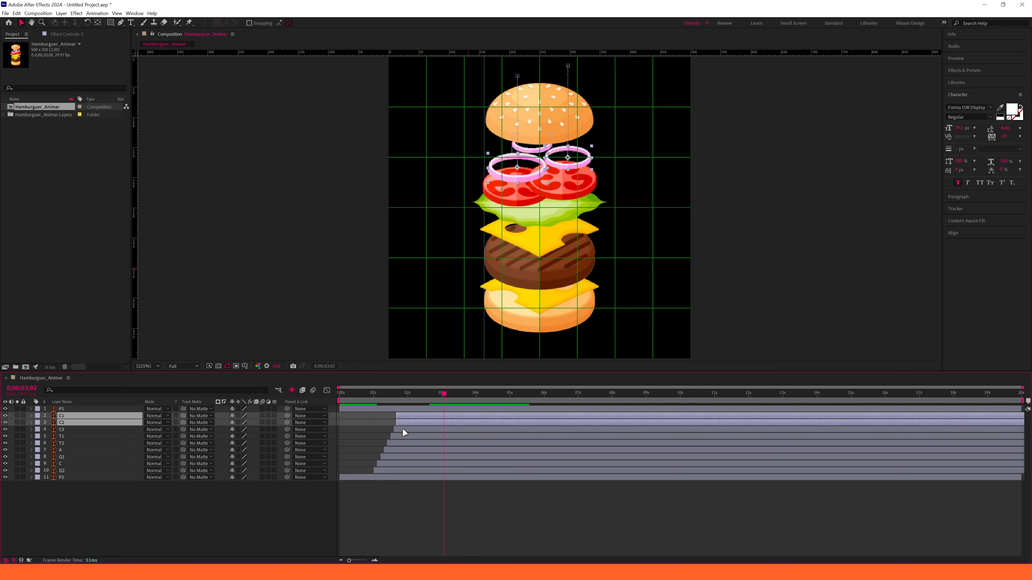
left_click(406, 423, "ctrl")
key("alt+Page_Down")
Preview the staggered ingredient timing from 0 seconds.
left_click(446, 503)
left_click(381, 471)
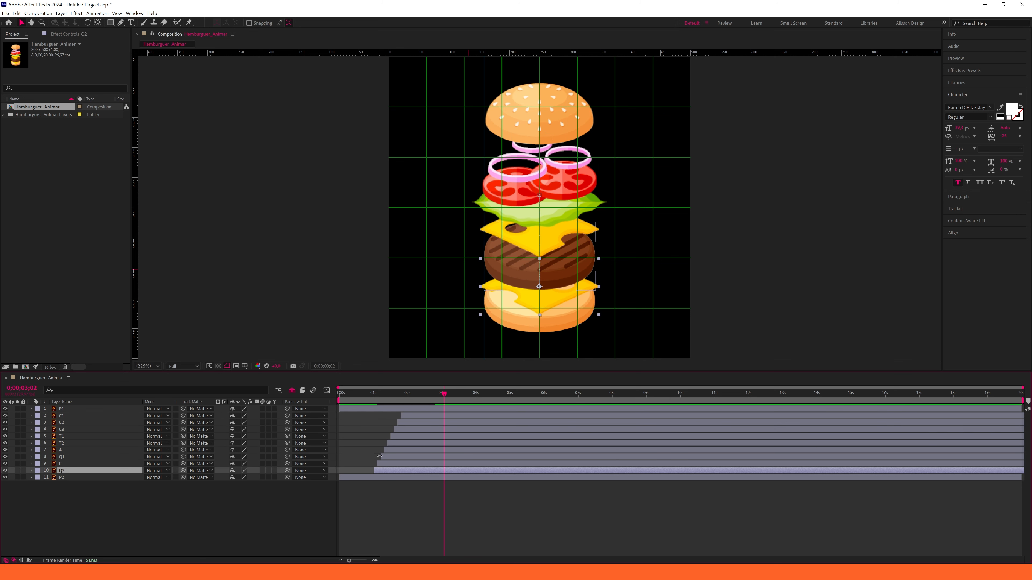
key("space")
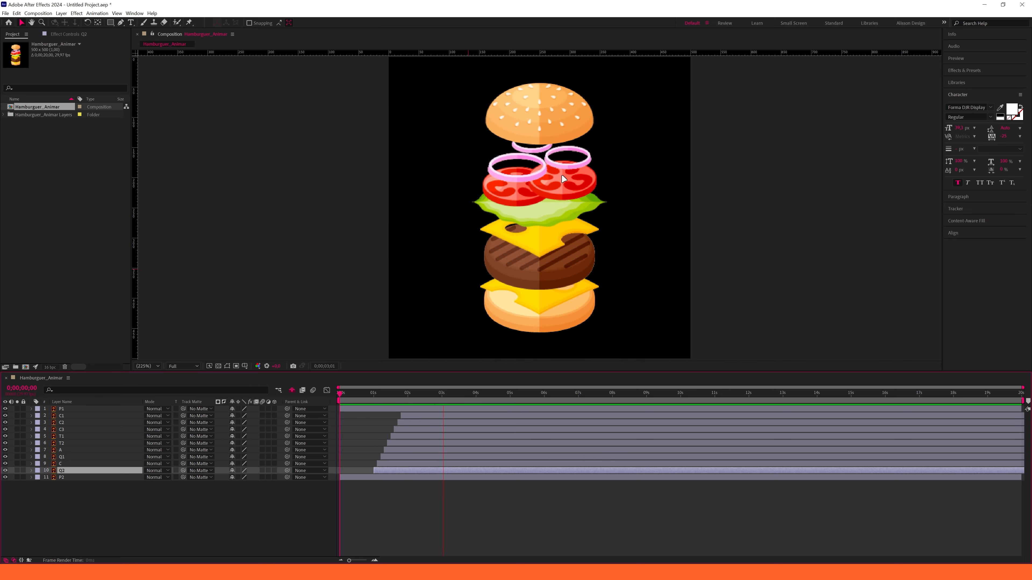
key("space")
key("ctrl+apostrophe")
left_click(415, 416)
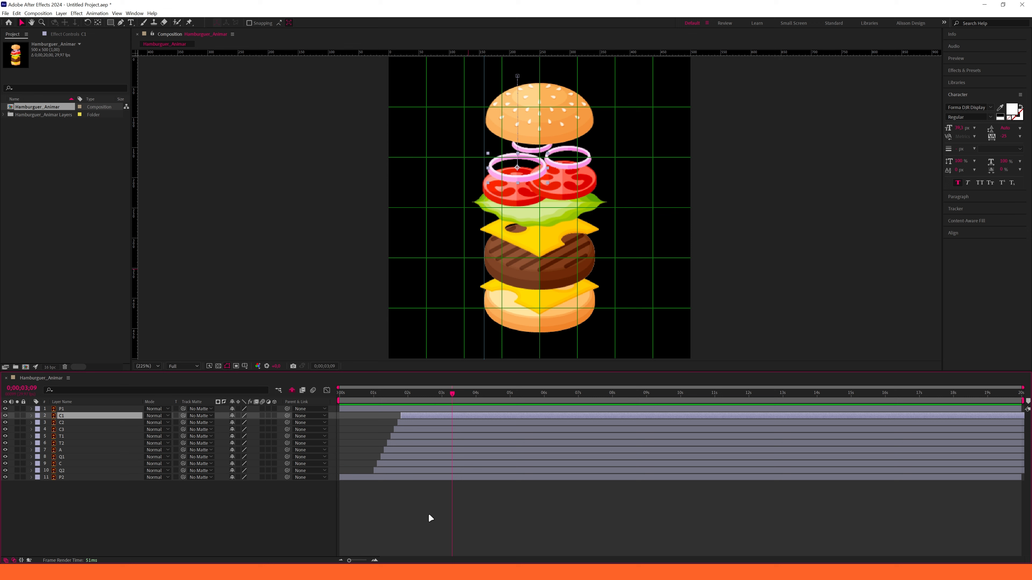
left_click(513, 516)
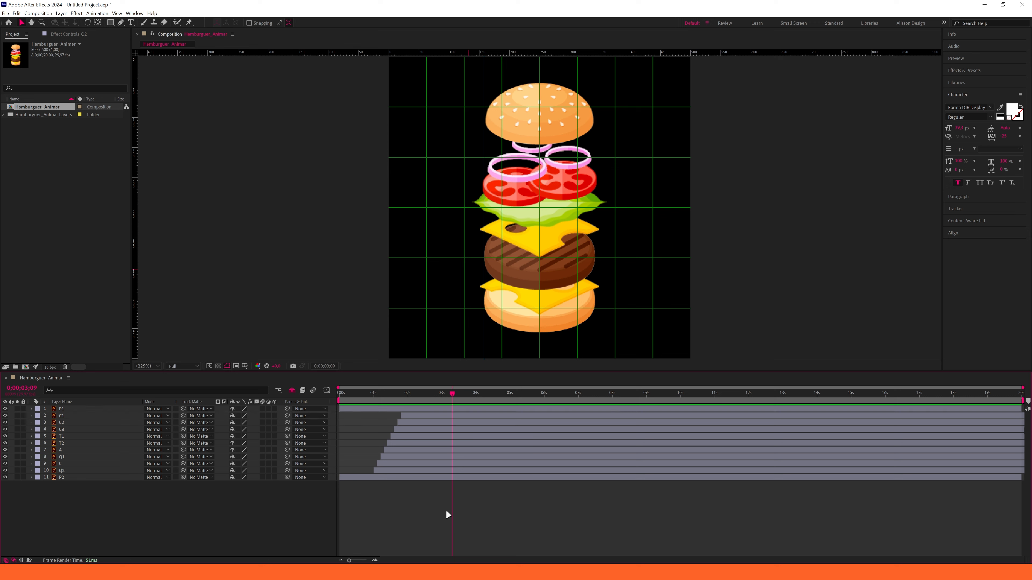
Reveal the keyframes of ingredient layers C1 to Q2 and add a Position keyframe to all of them at 3 seconds.
left_click(377, 472)
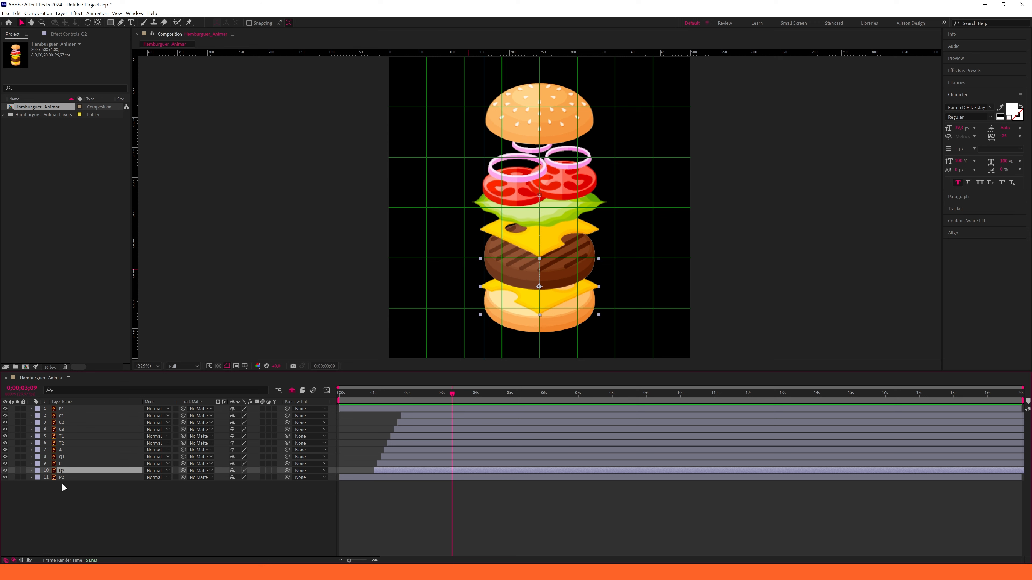
left_click(66, 415, "shift")
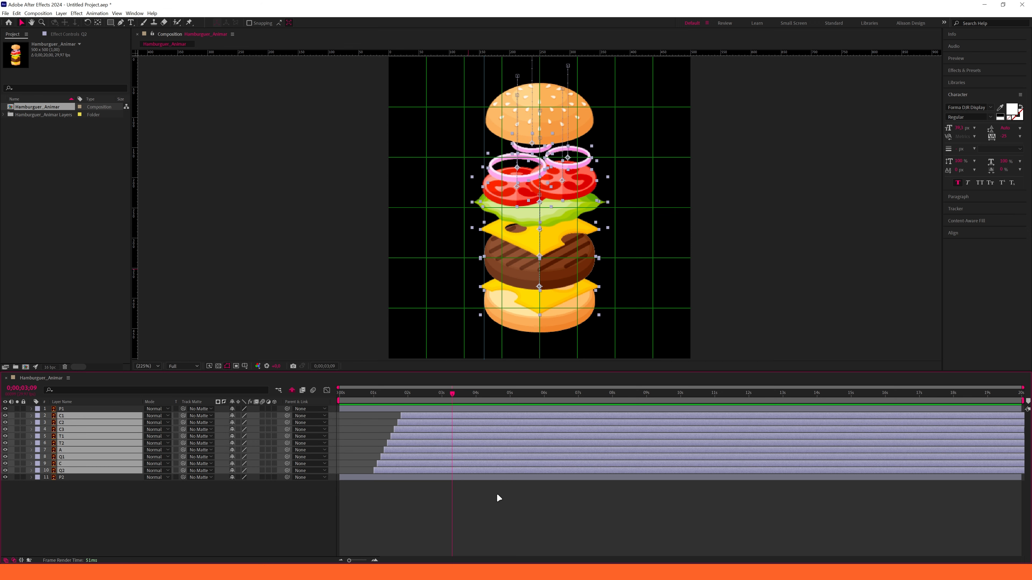
key("u")
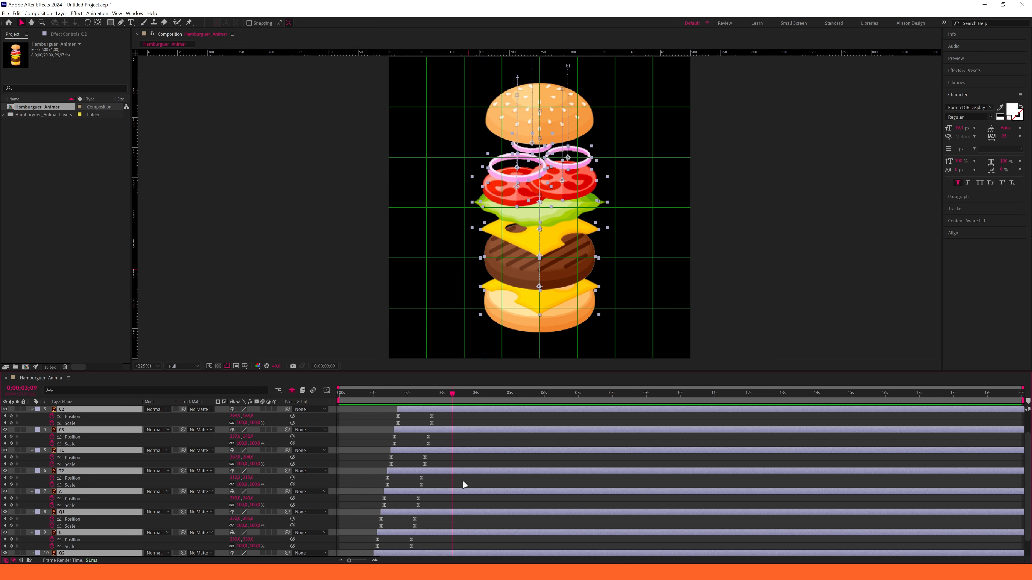
scroll(427, 441, "down", 1)
scroll(419, 471, "up", 3)
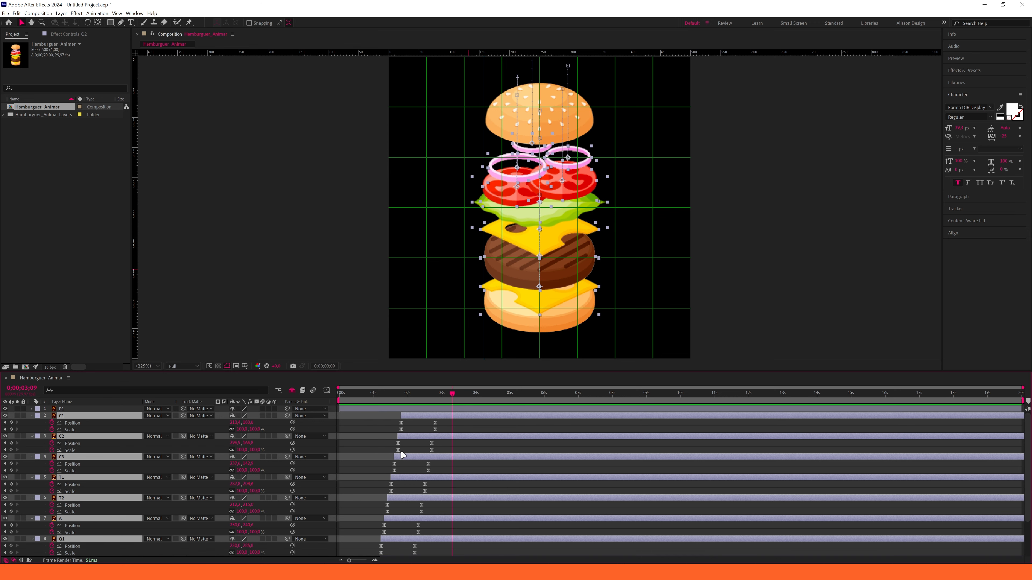
left_click(445, 394)
left_click_drag(441, 410, 441, 410)
left_click(11, 423)
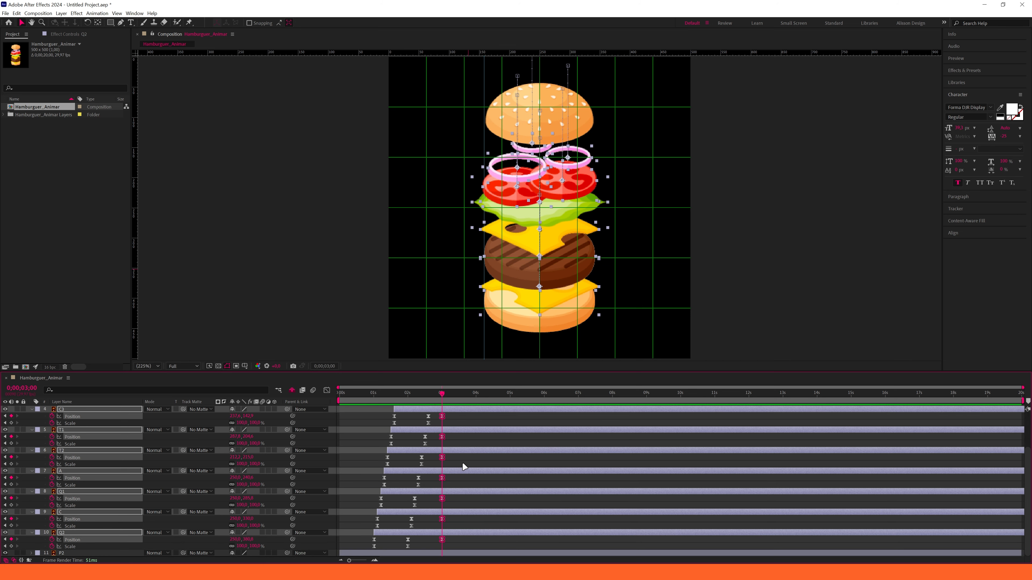
left_click(462, 463)
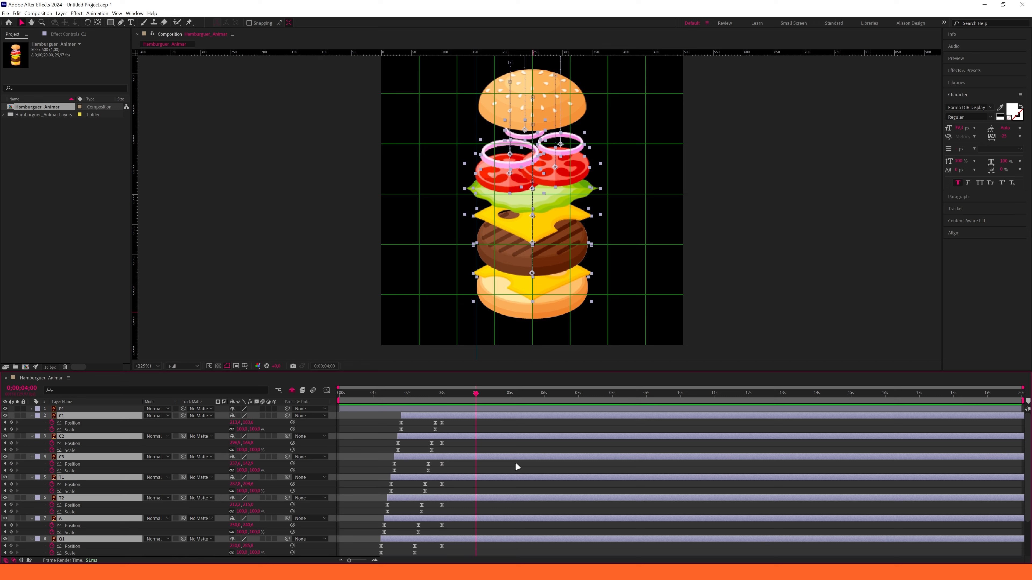
left_click(748, 162)
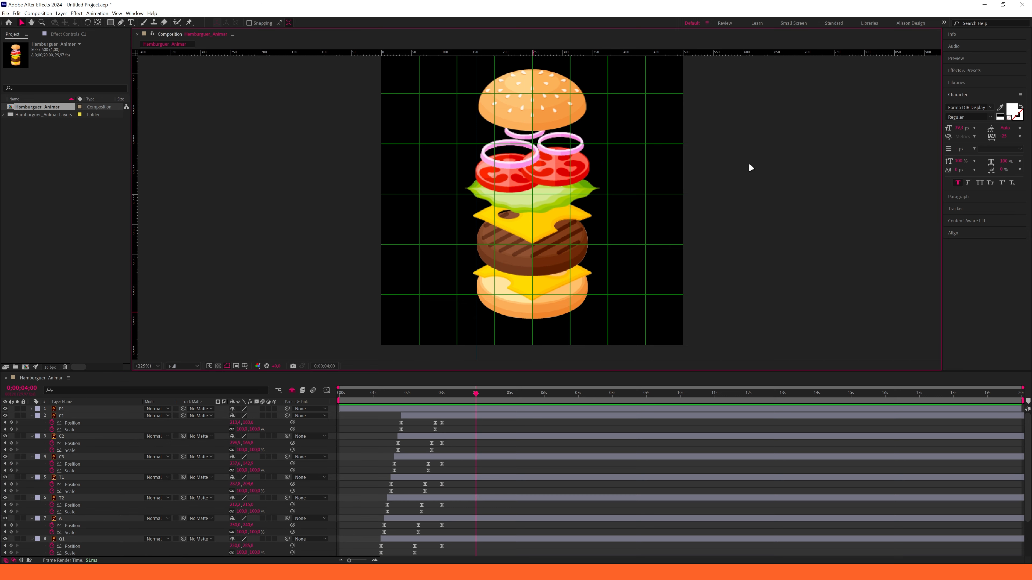
left_click(525, 137)
left_click(527, 162, "shift")
left_click(563, 153, "shift")
scroll(562, 162, "up", 1)
left_click_drag(551, 273, 542, 189)
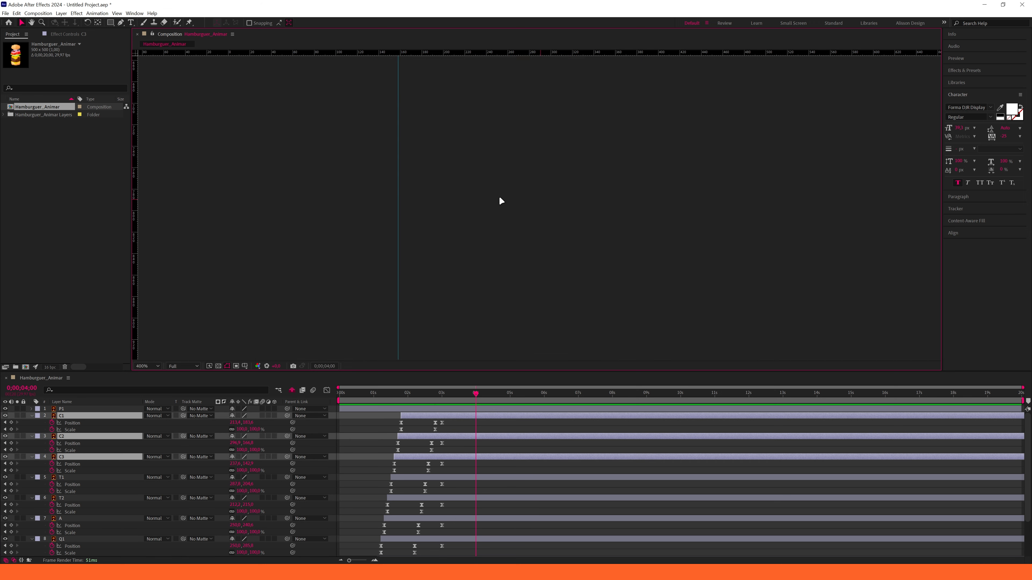
scroll(500, 196, "down", 1)
left_click(150, 367)
left_click(151, 374)
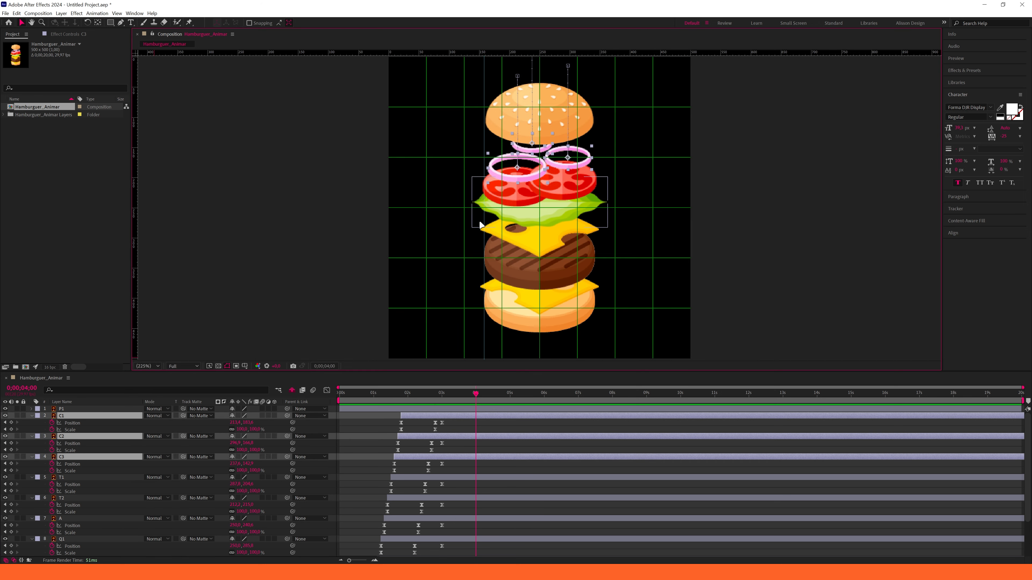
At 4 seconds, lower the lettuce layer A onto the upper cheese slice.
left_click(578, 209)
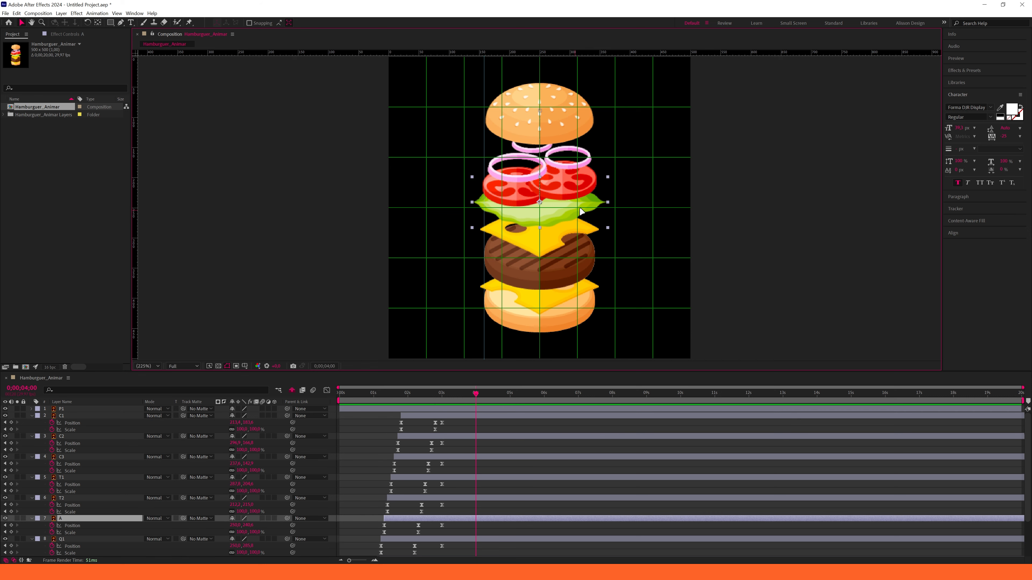
left_click(550, 244)
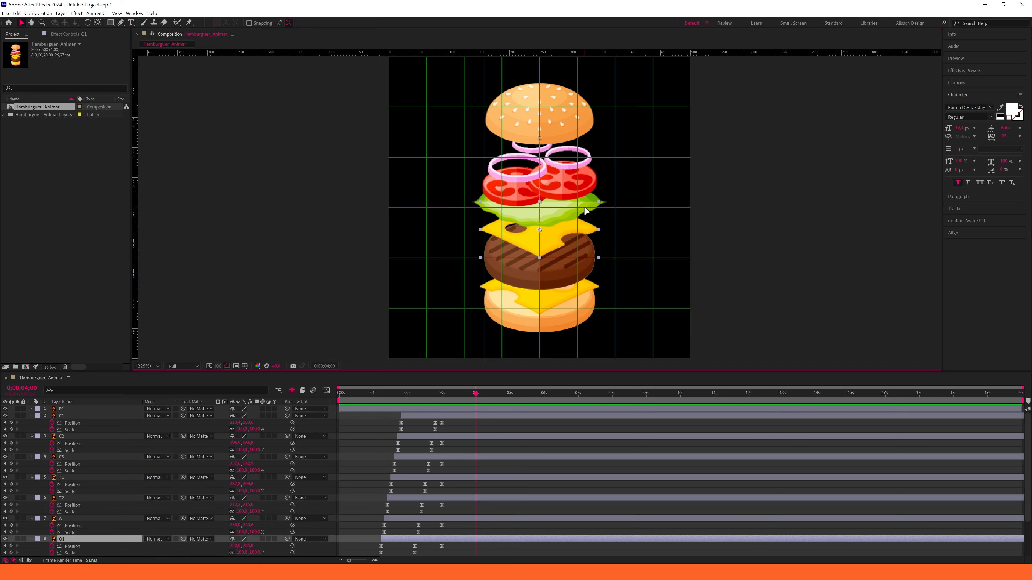
left_click(593, 210)
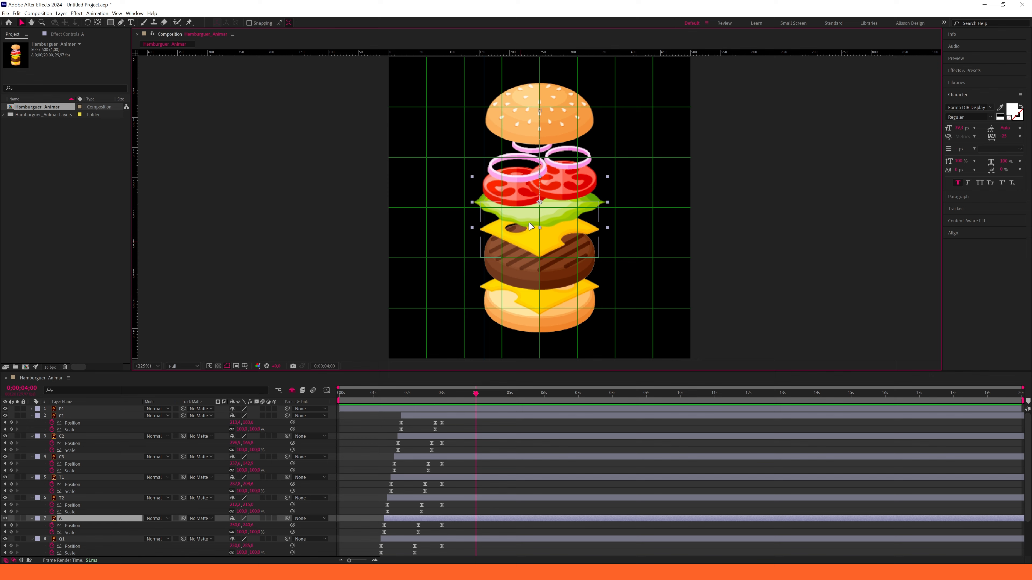
scroll(531, 227, "up", 2)
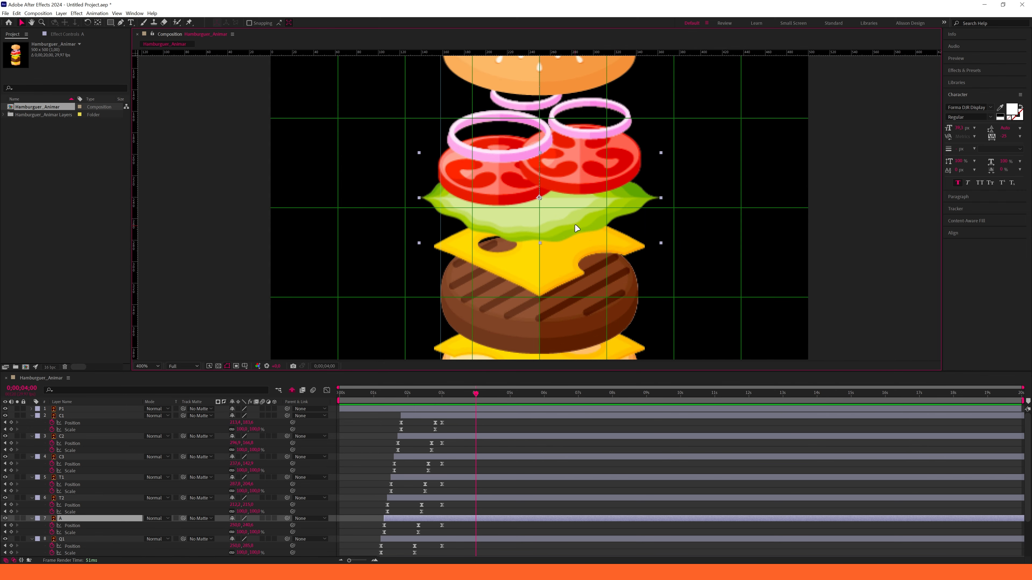
left_click_drag(578, 220, 580, 252)
At 4 seconds, lower both tomato slices, T1 and T2, together onto the lettuce.
left_click(592, 168)
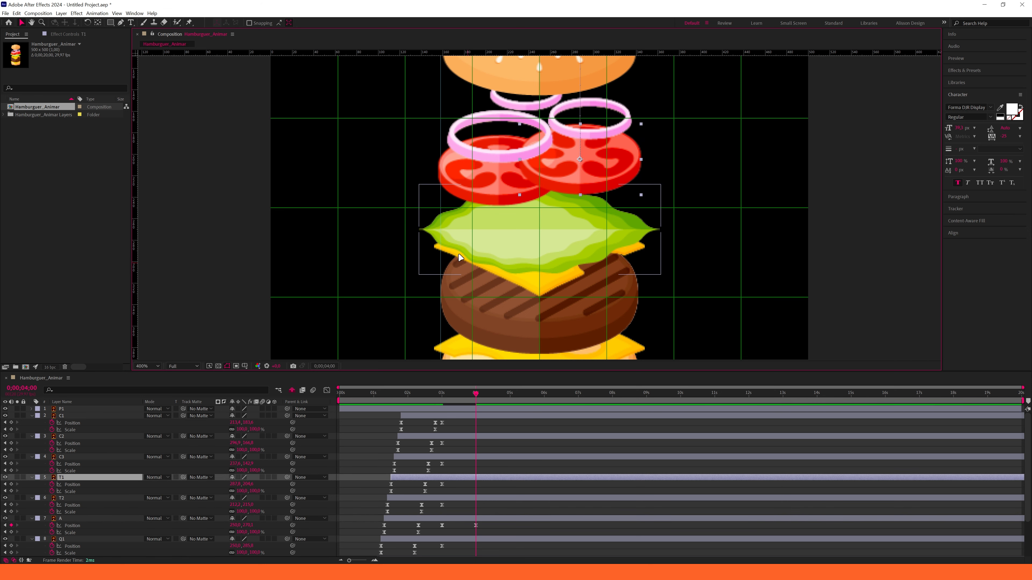
left_click(497, 183, "shift")
left_click_drag(598, 183, 597, 238)
At 4 seconds, select all three onion rings, C1, C2 and C3, and lower them together onto the tomato slices.
left_click(597, 133)
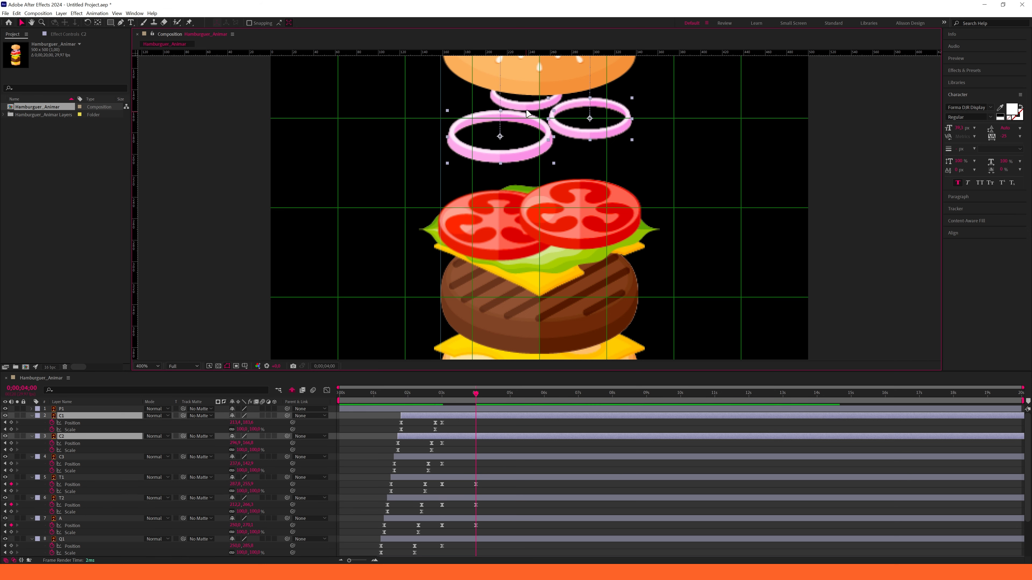
left_click(519, 105)
left_click(554, 143, "shift")
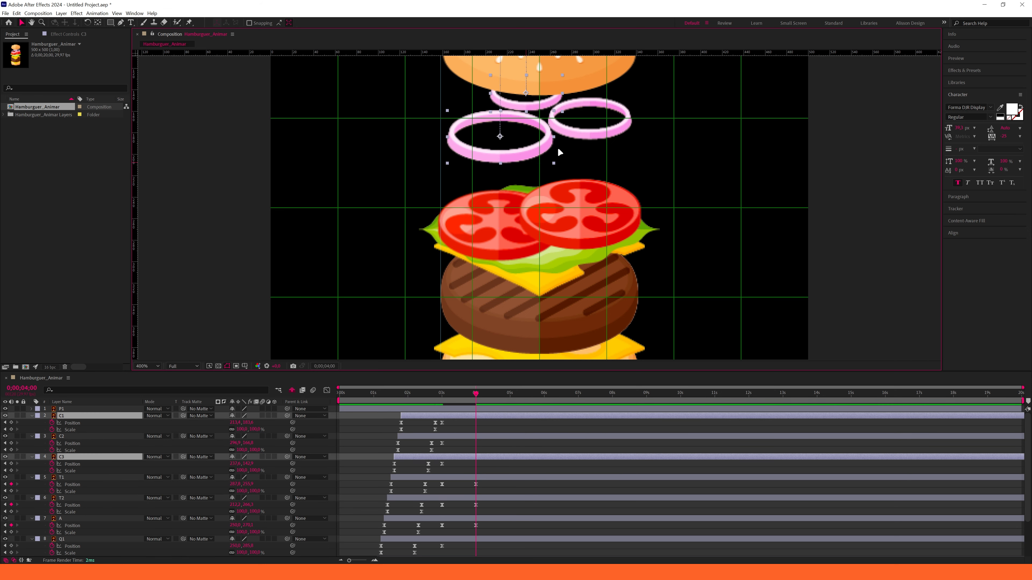
left_click(611, 135, "shift")
left_click_drag(612, 135, 608, 229)
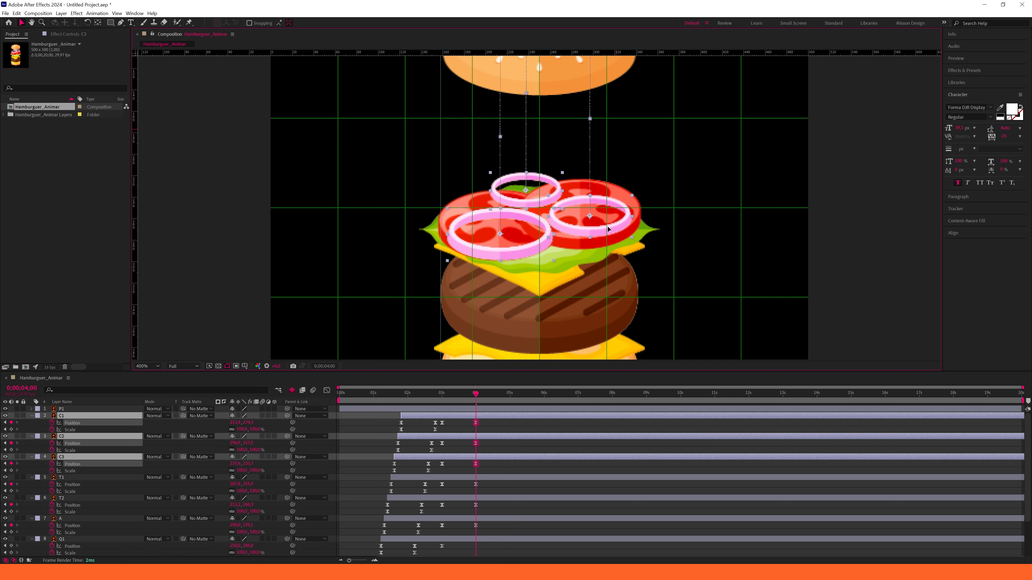
At 4 seconds, select the patty layer C and raise it against the underside of the upper cheese slice.
left_click_drag(575, 281, 570, 243)
left_click(576, 277)
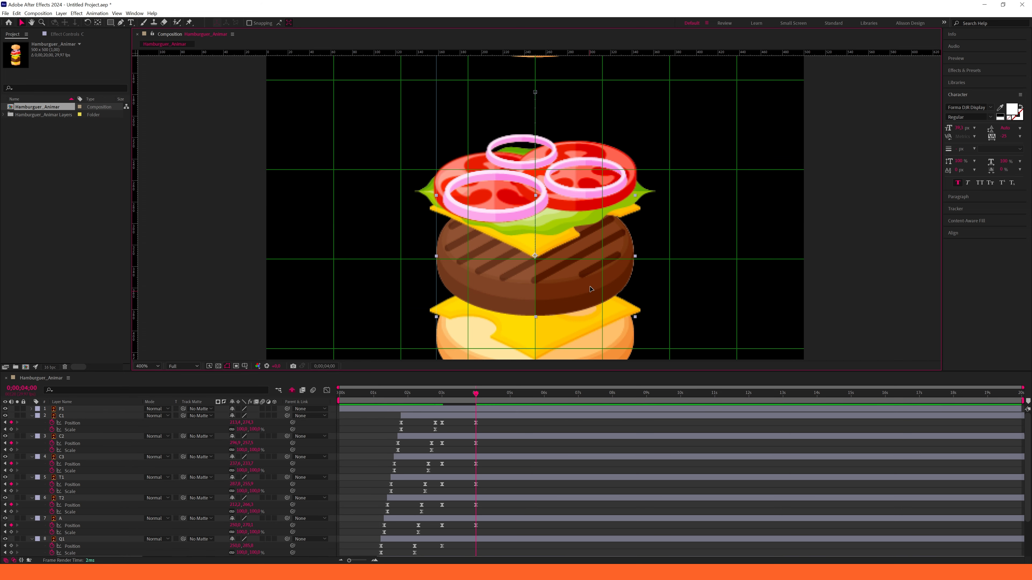
left_click_drag(591, 289, 598, 250)
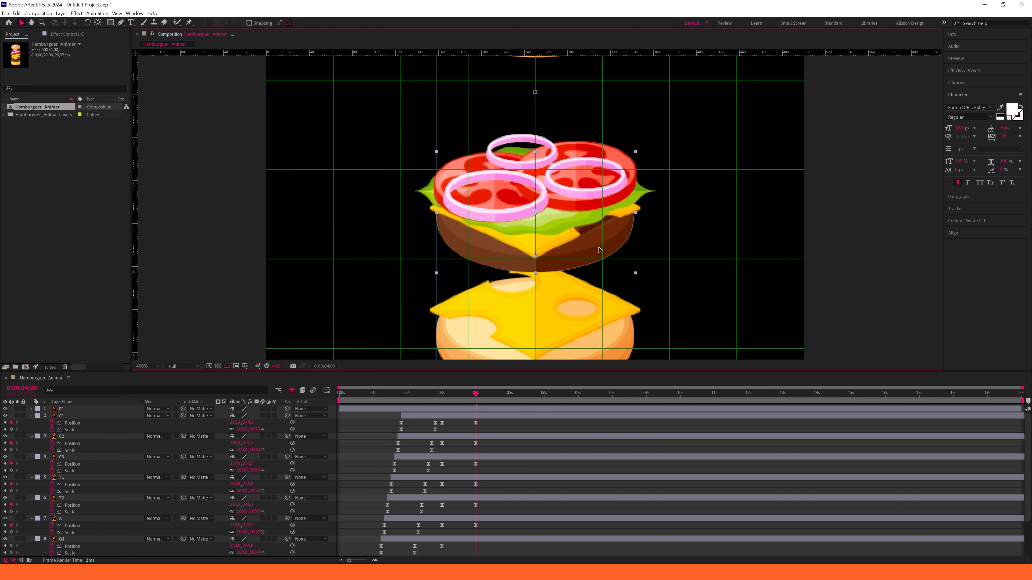
At 4 seconds, raise the lower cheese slice Q2 up against the underside of the patty.
left_click(626, 310)
left_click_drag(625, 310, 640, 239)
scroll(634, 238, "down", 1)
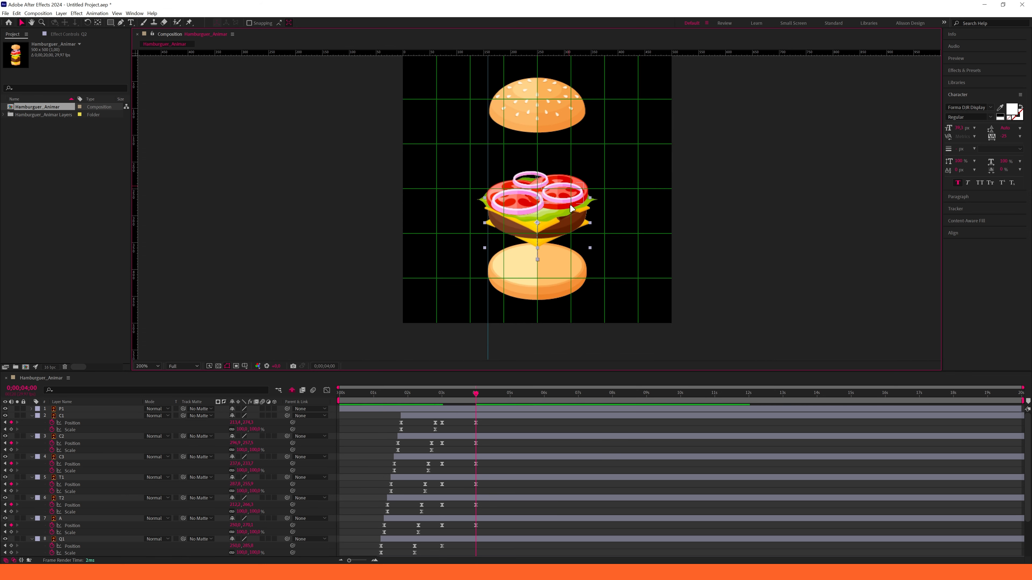
left_click_drag(569, 215, 588, 244)
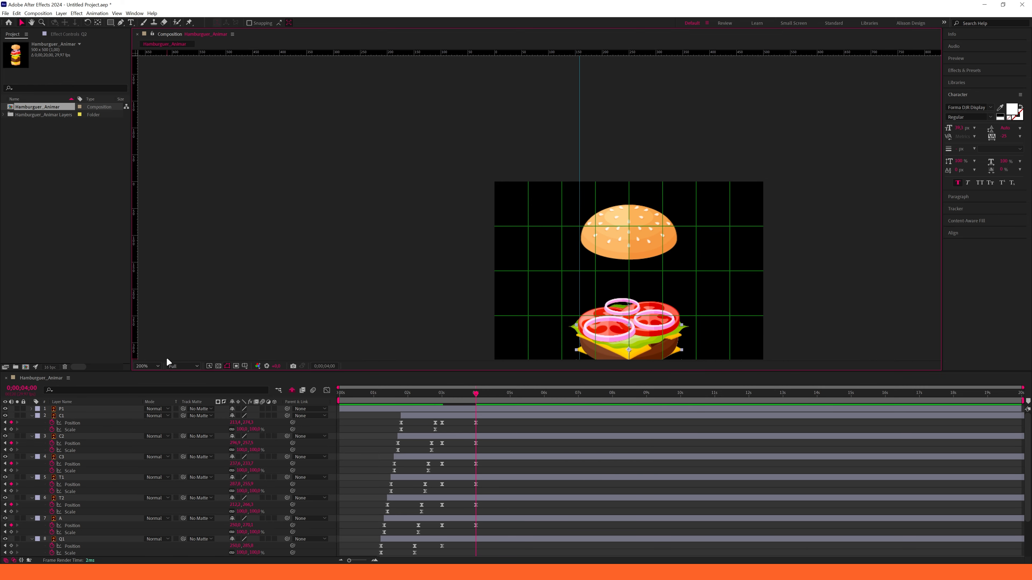
left_click(151, 366)
left_click(151, 375)
scroll(468, 209, "up", 3)
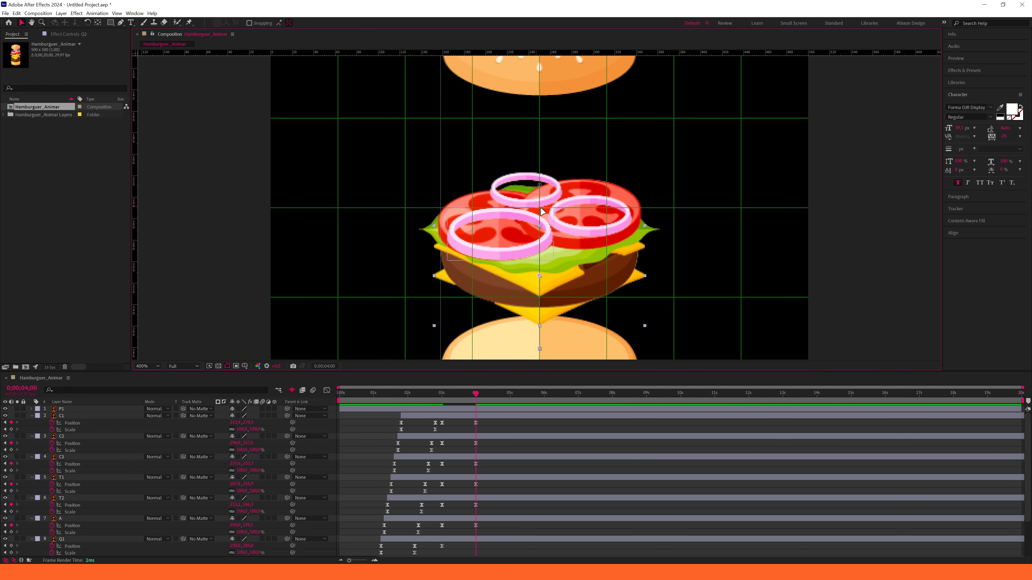
key("comma")
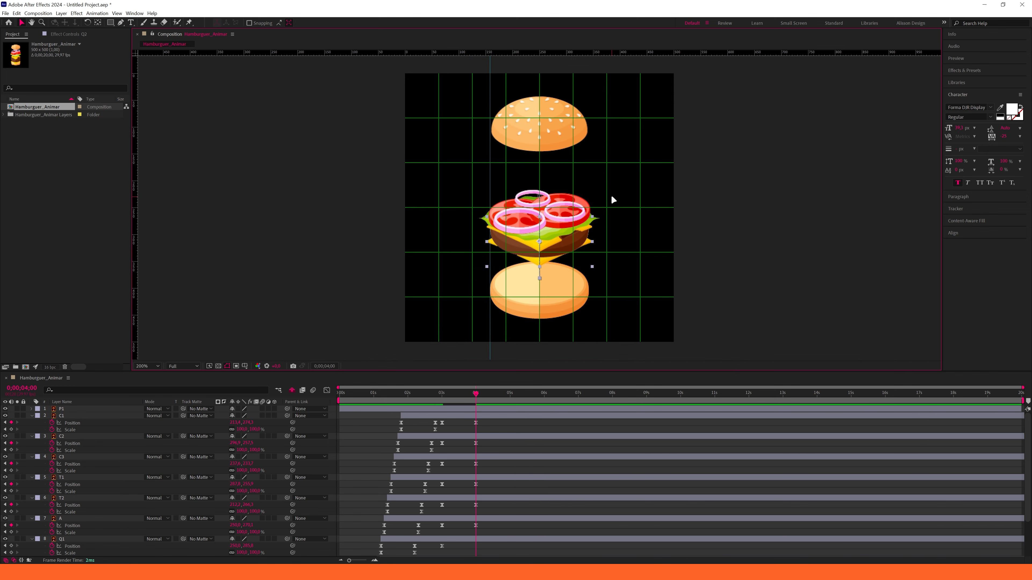
At 4 seconds, select all the ingredient layers between the buns and raise the stacked group together, midway between both buns.
left_click_drag(614, 183, 558, 243)
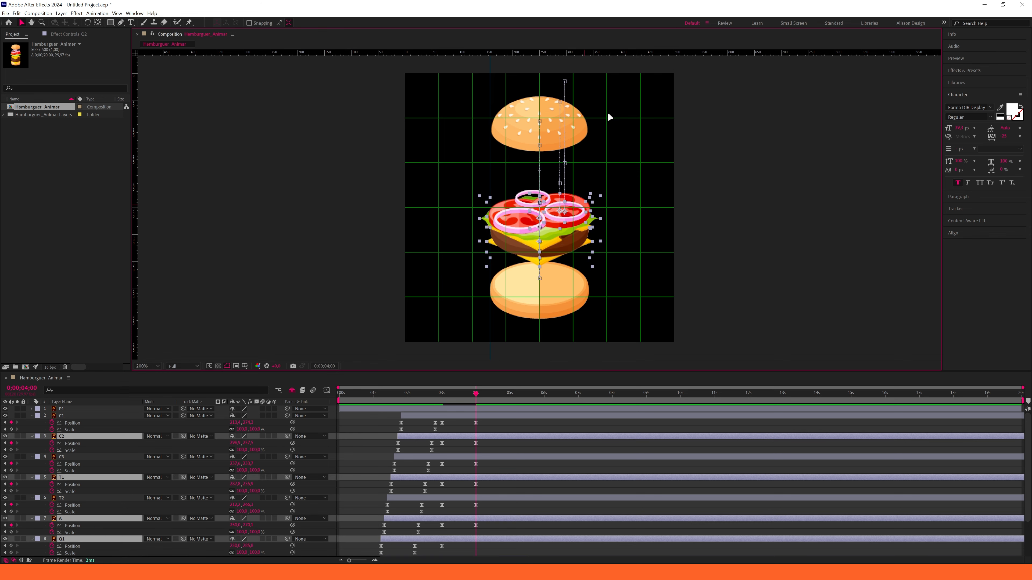
scroll(512, 485, "down", 3)
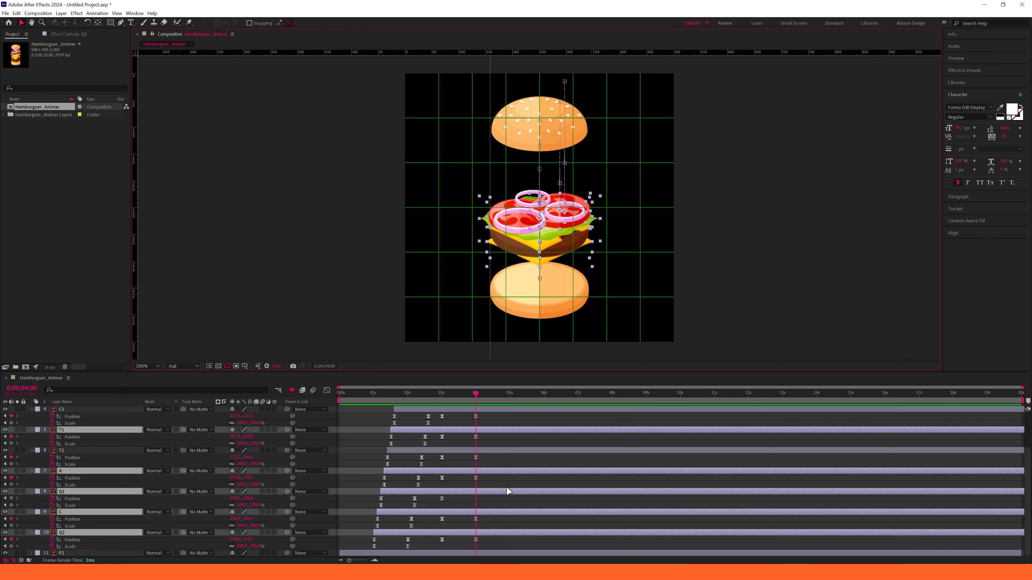
left_click(485, 492)
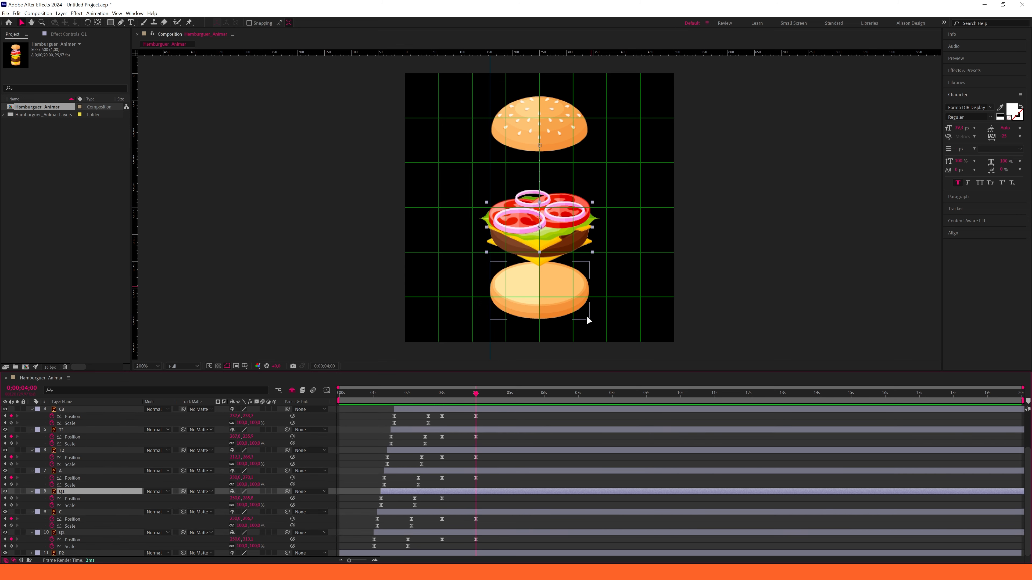
left_click(639, 214)
left_click_drag(634, 183, 514, 250)
scroll(556, 205, "up", 1)
left_click_drag(575, 232, 576, 188)
key("ctrl+shift+a")
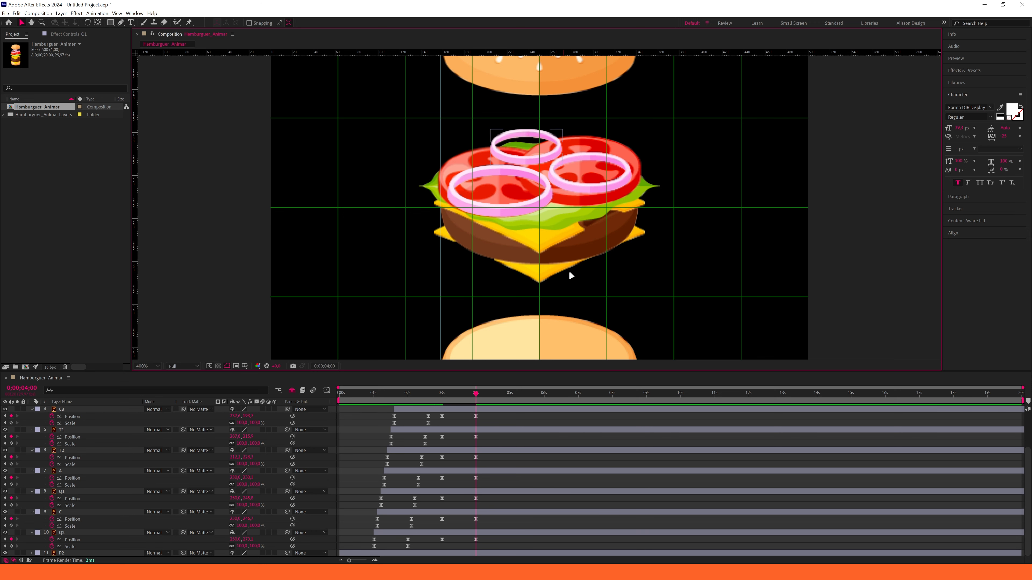
left_click_drag(532, 282, 551, 301)
key("ctrl+z")
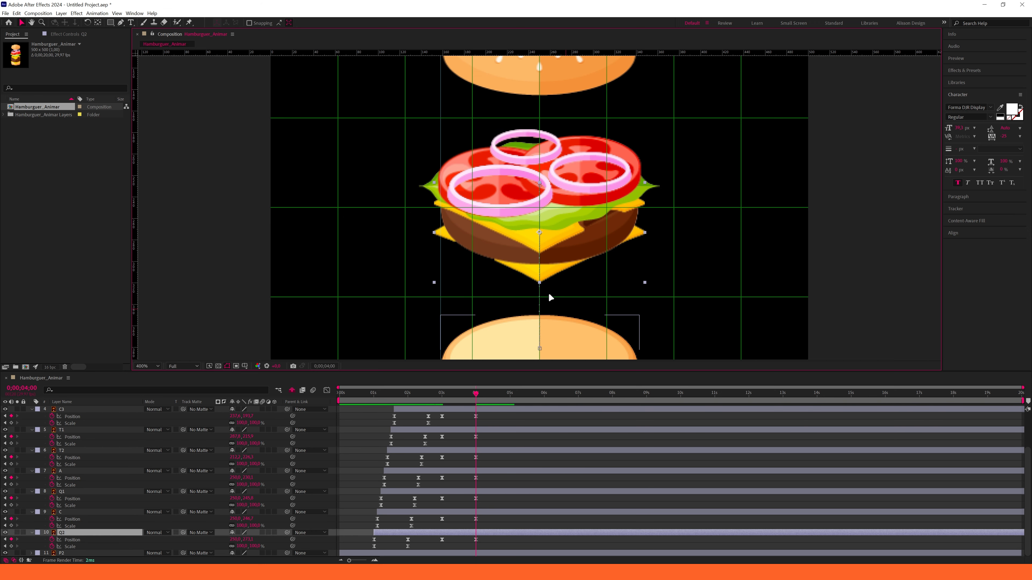
key("comma")
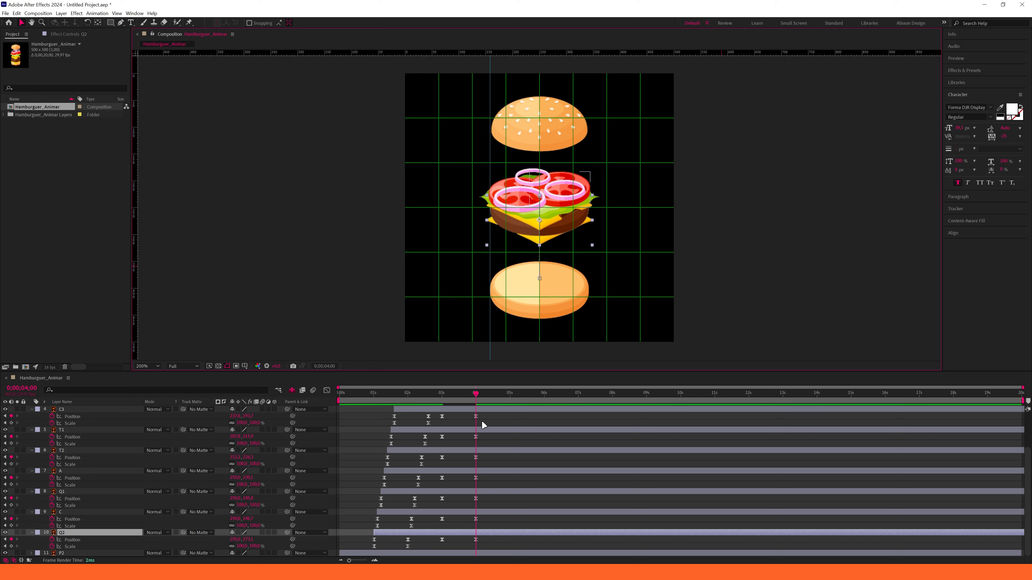
Go back to 0;00;02;24, select the bun layers P1 and P2, and reveal their Position keyframes.
scroll(473, 446, "up", 5)
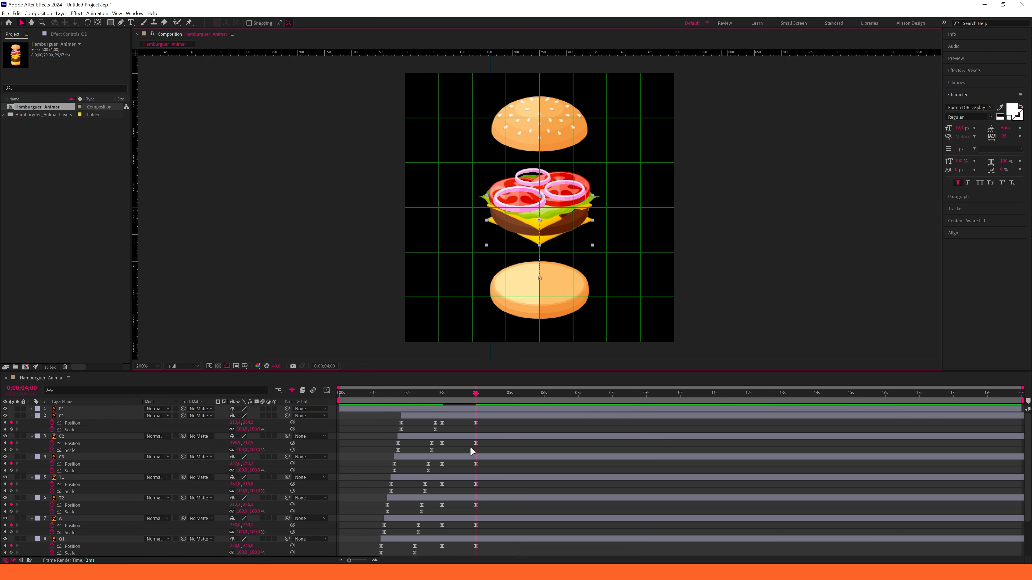
left_click_drag(455, 396, 437, 395)
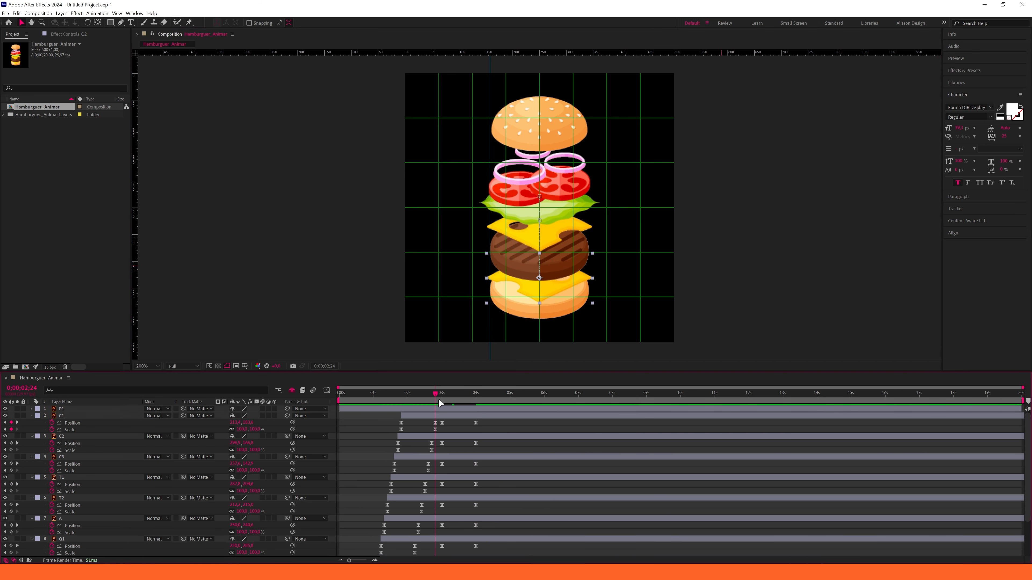
left_click(443, 408)
scroll(437, 536, "down", 5)
left_click(449, 553, "ctrl")
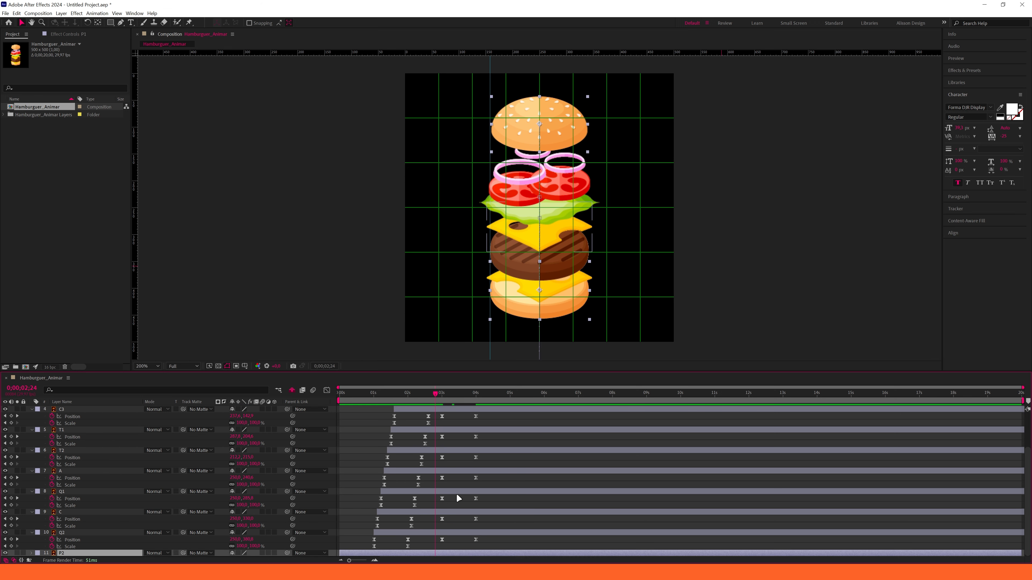
scroll(456, 493, "up", 5)
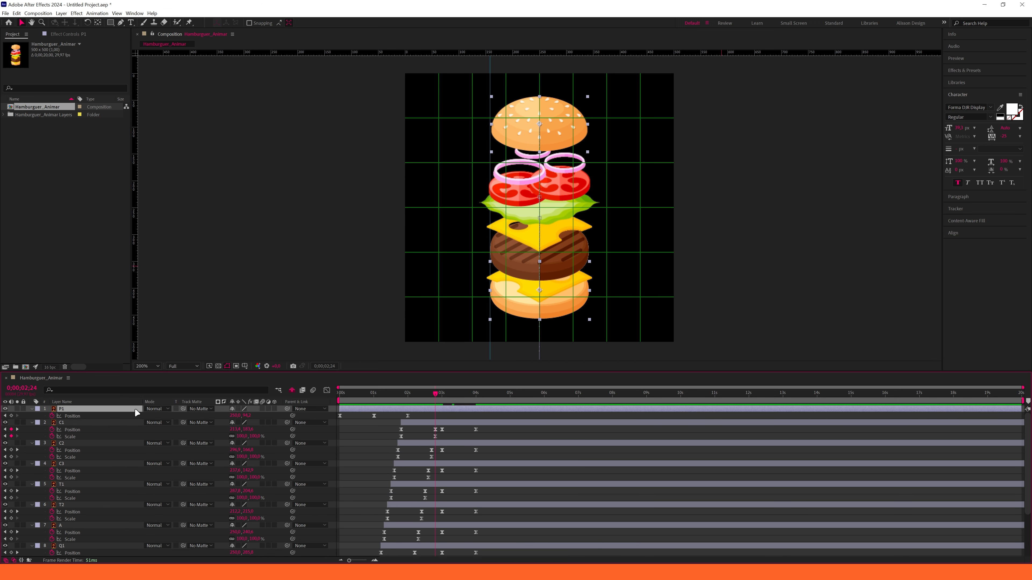
Select ingredient layers C1 to Q2 and collapse their keyframe properties.
left_click(408, 424)
scroll(409, 422, "down", 5)
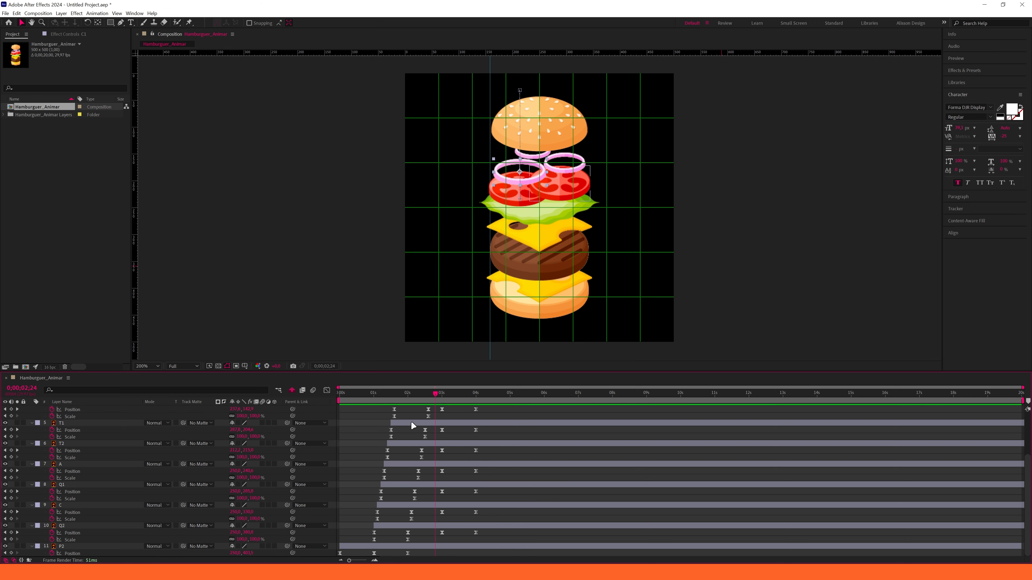
left_click(424, 525, "shift")
scroll(419, 504, "up", 5)
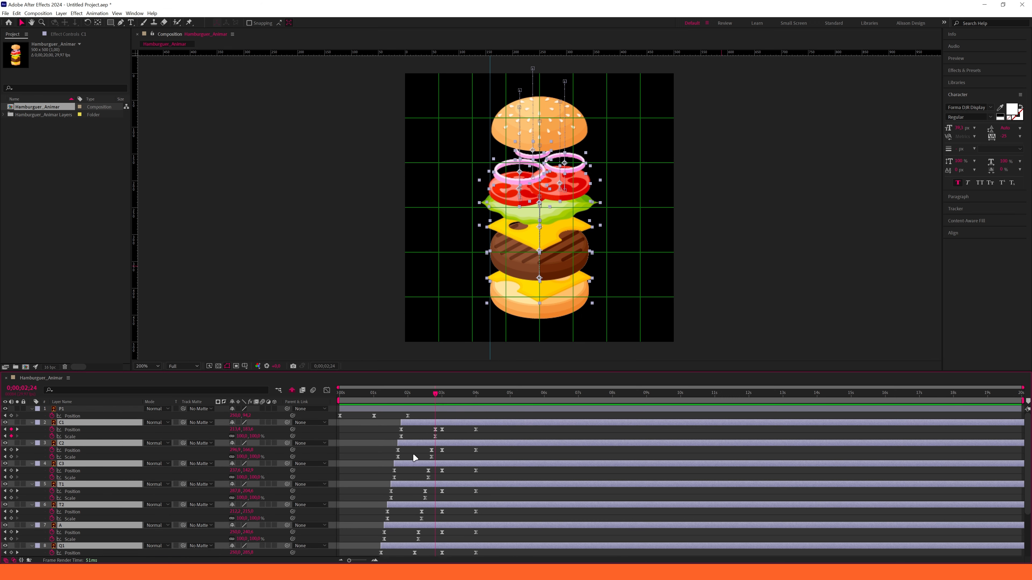
key("u")
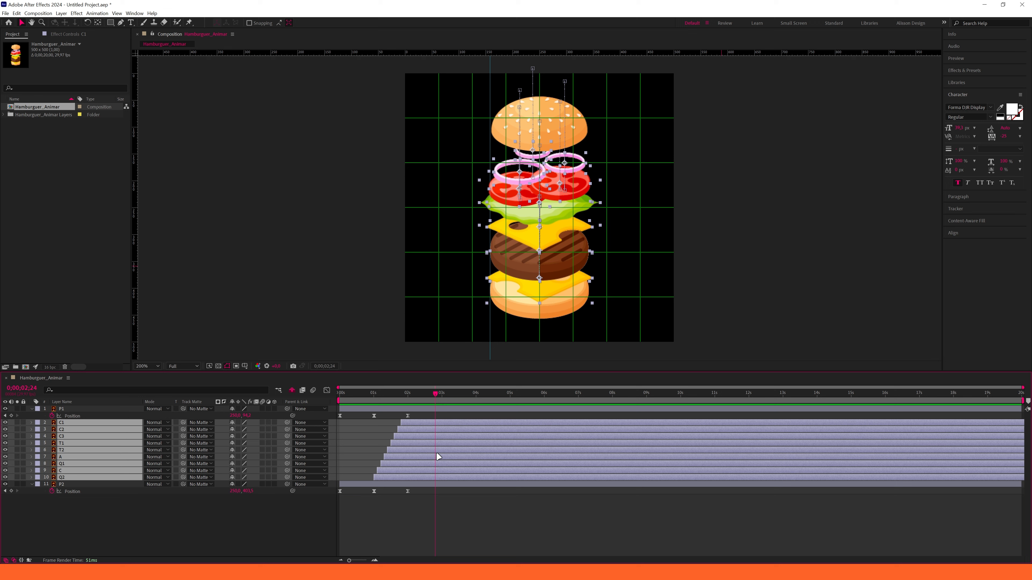
Select both bun layers, P1 and P2, and add a Position keyframe to them at 0;00;02;24.
left_click(115, 529)
left_click(67, 409)
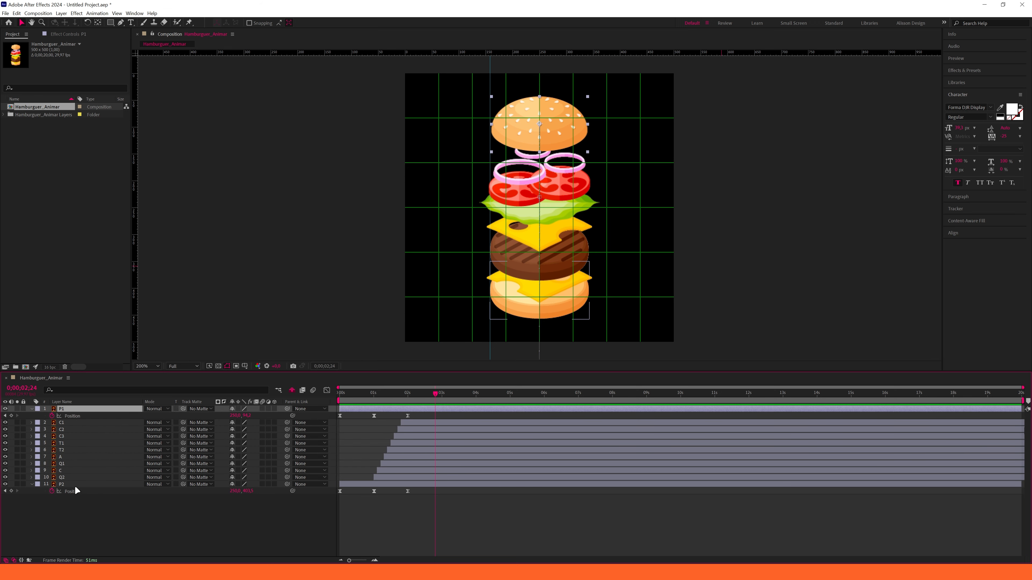
left_click(75, 485, "ctrl")
left_click(12, 491)
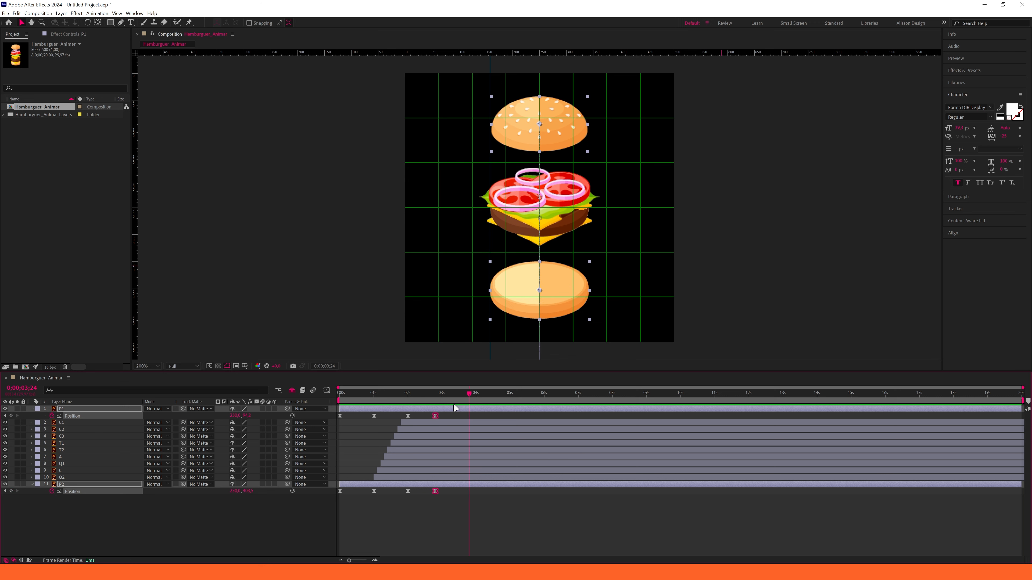
Reveal onion layer C1's keyframes for reference and move the last Position keyframes of P1 and P2 to 3 seconds.
left_click(442, 423)
key("u")
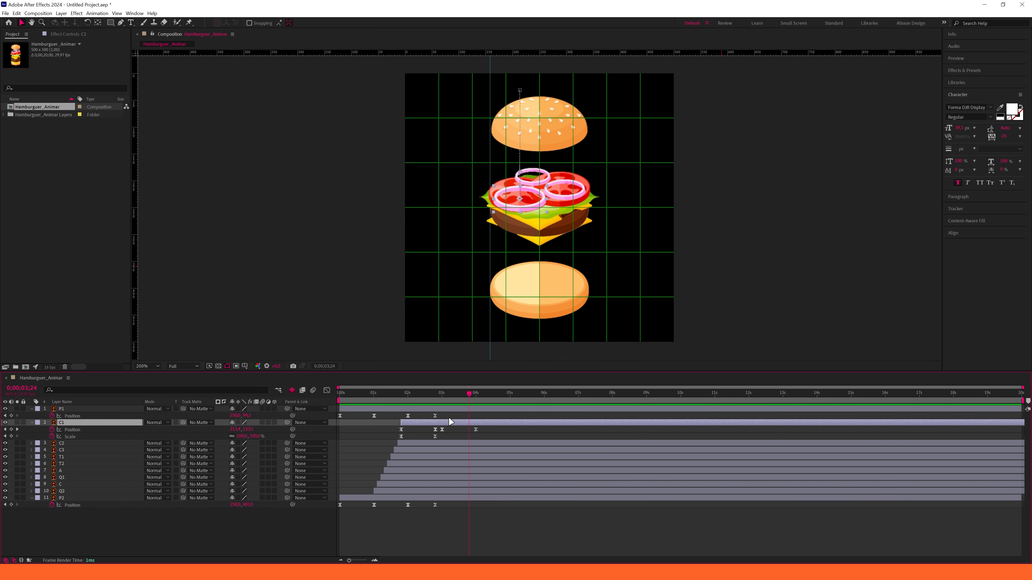
left_click_drag(449, 400, 442, 400)
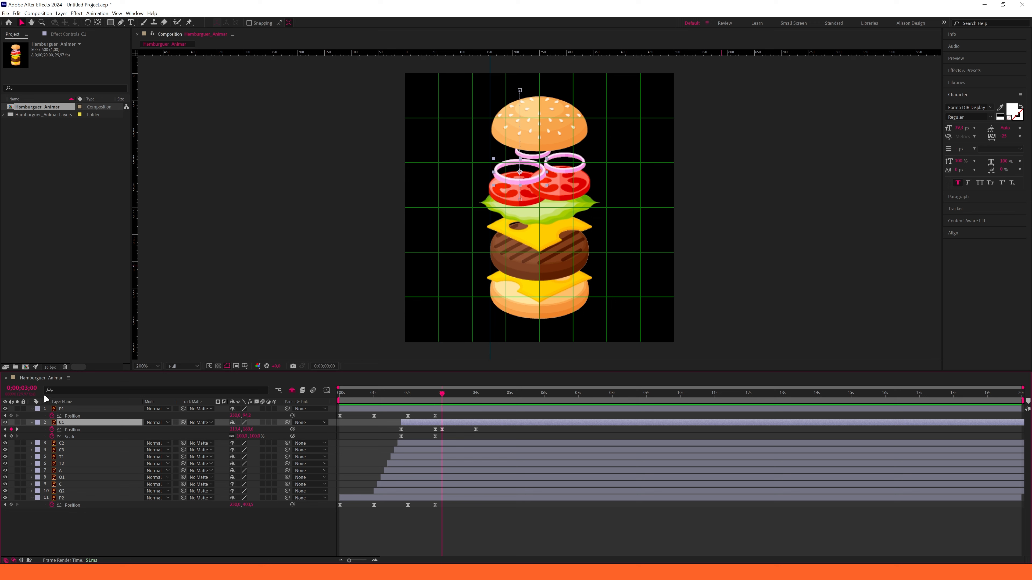
left_click_drag(435, 416, 442, 416)
left_click(437, 505)
left_click_drag(436, 505, 442, 505)
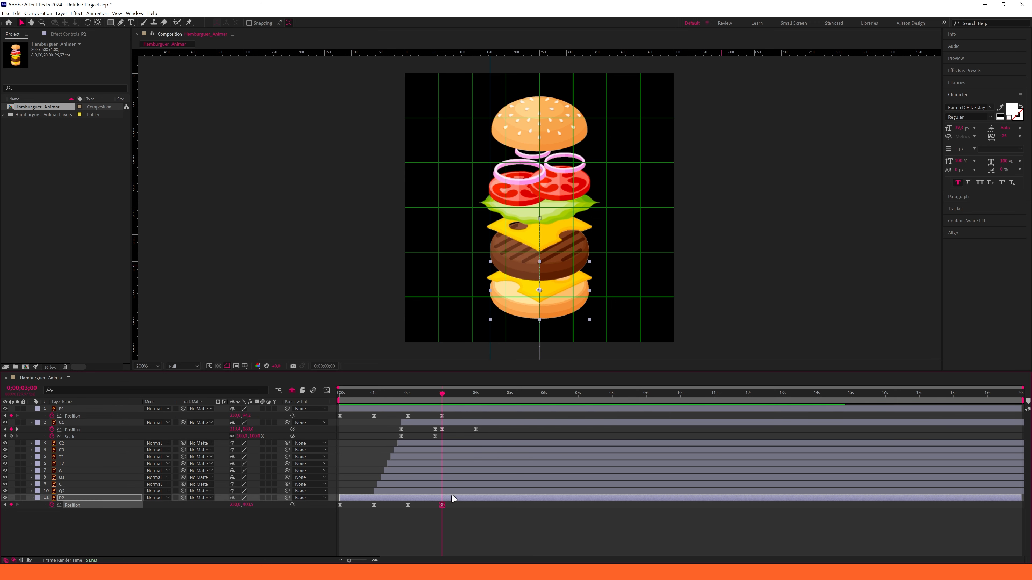
At 4 seconds, lower the top bun P1 onto the onions and raise the bottom bun P2 under the lower cheese slice.
left_click(476, 396)
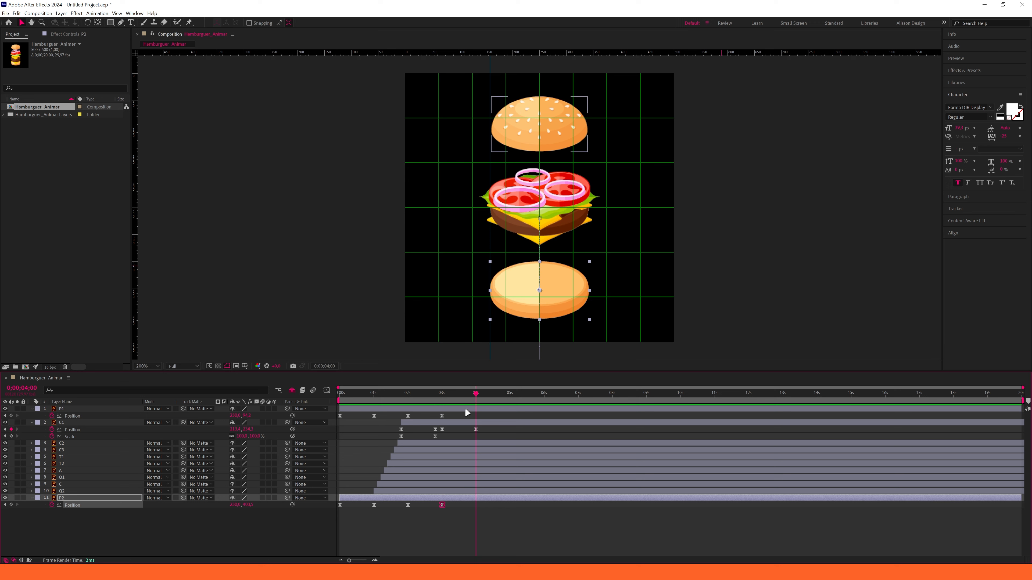
left_click(568, 150)
left_click_drag(568, 153, 573, 191)
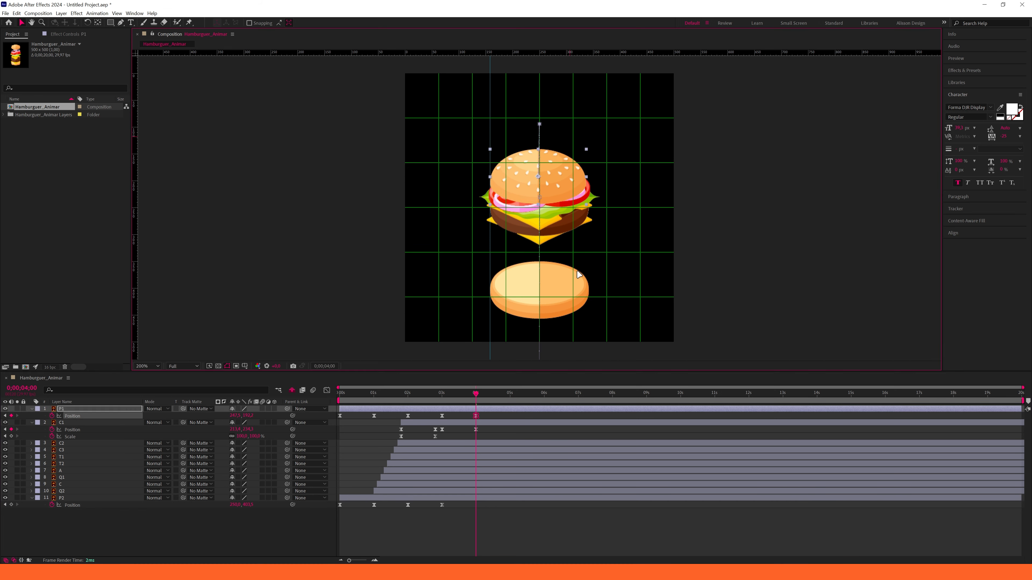
left_click_drag(575, 303, 587, 239)
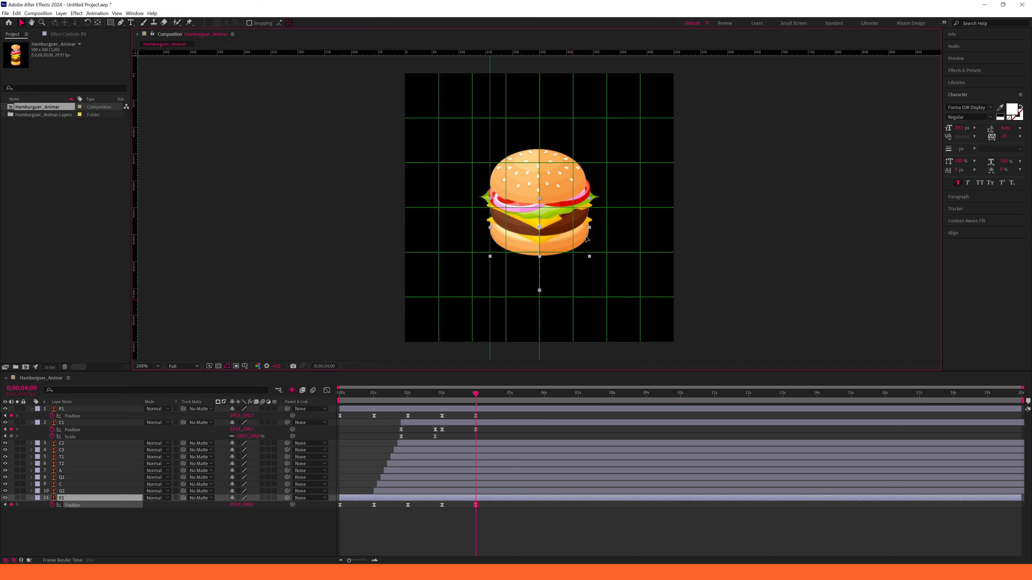
Deselect the bottom bun and reveal the keyframes of every layer.
left_click(515, 526)
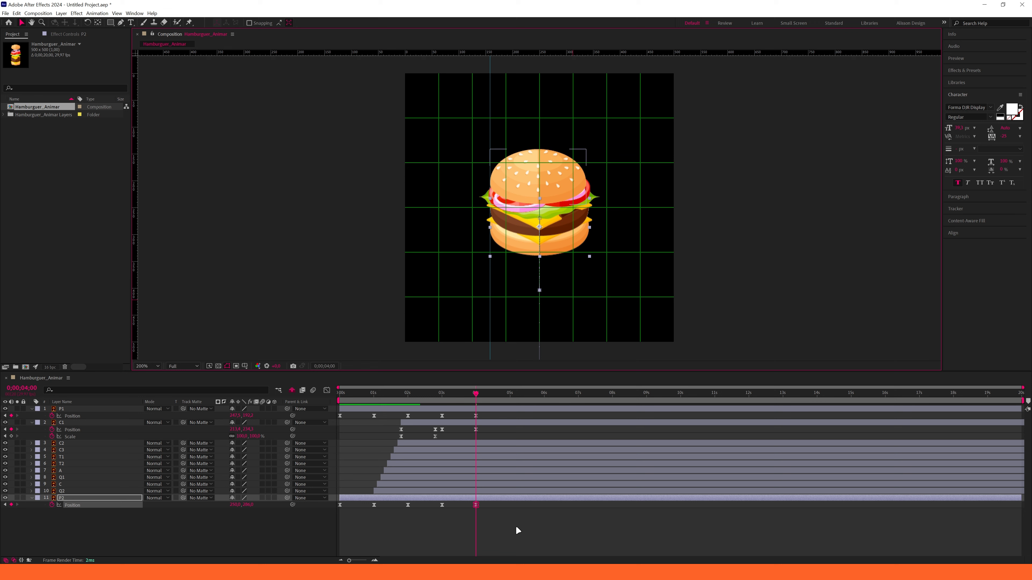
key("u")
key("u")
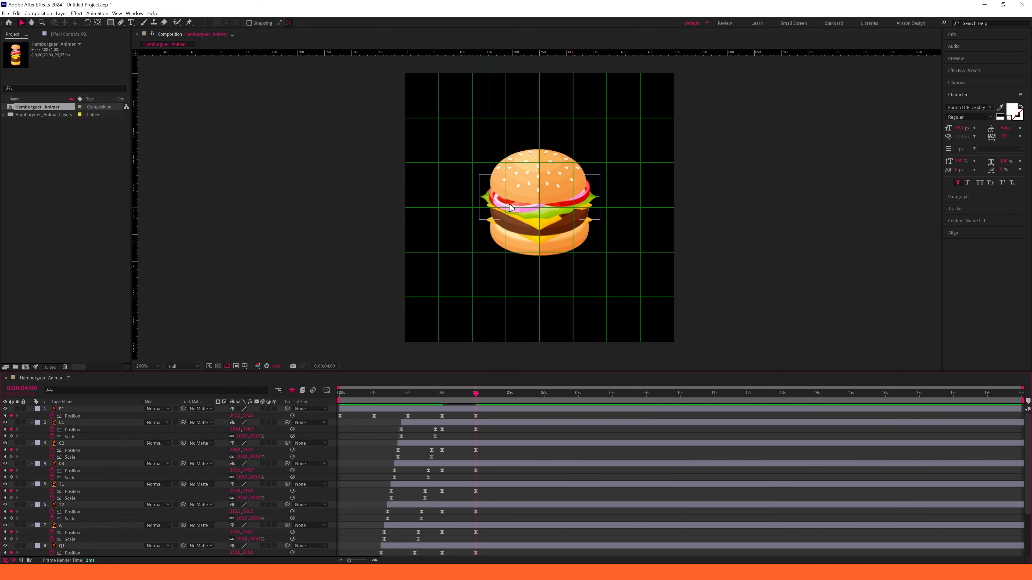
At 4 seconds, select all burger layers and shift the closed burger slightly down toward the composition's centre.
left_click_drag(528, 187, 526, 193)
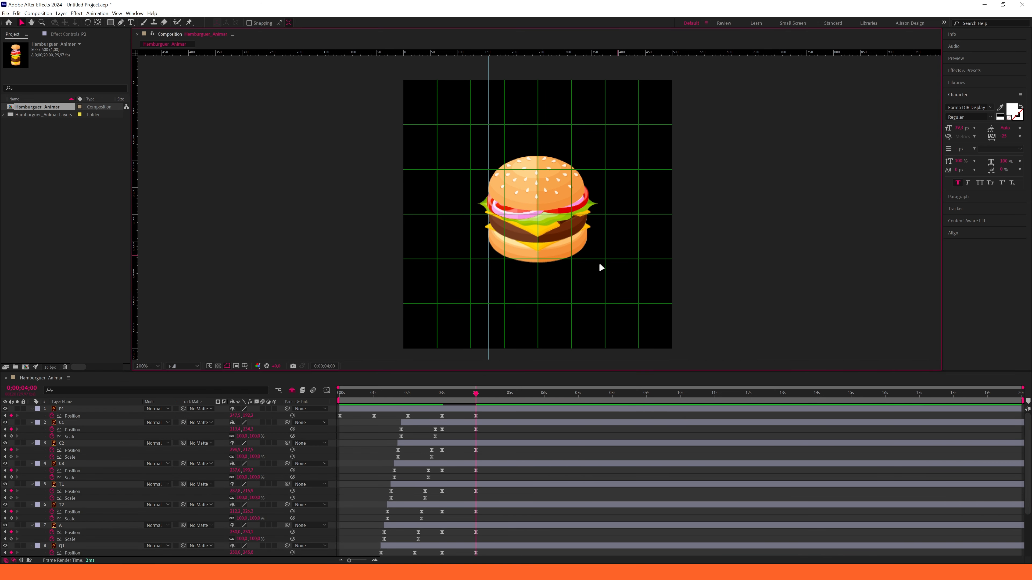
left_click_drag(510, 287, 585, 259)
left_click_drag(621, 138, 512, 294)
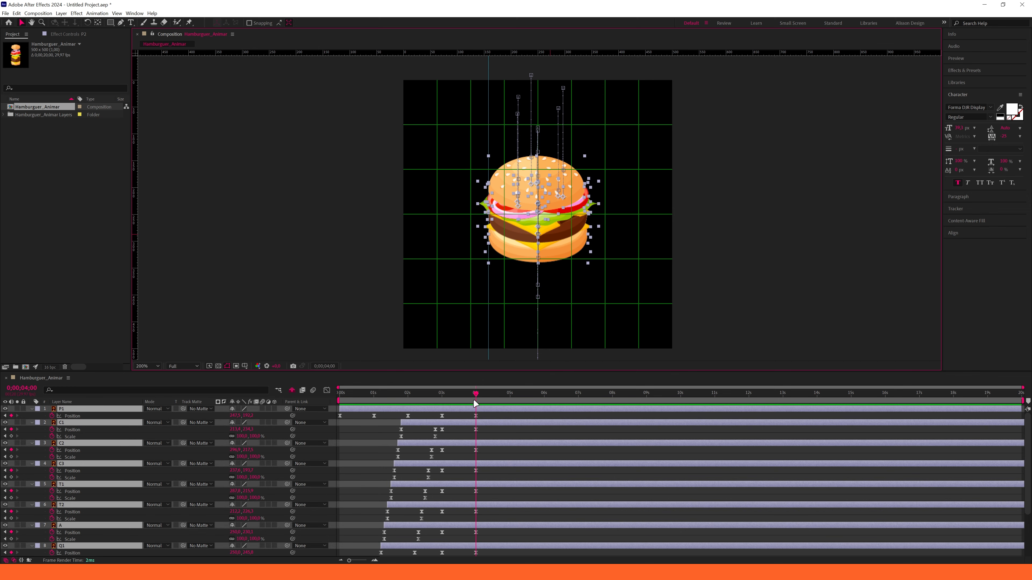
scroll(477, 494, "down", 3)
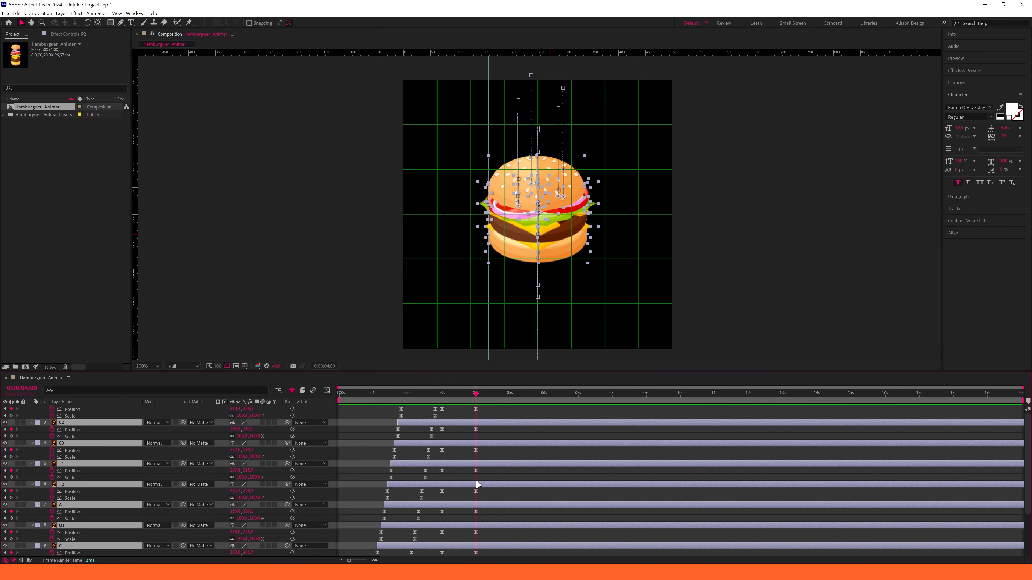
scroll(471, 509, "up", 3)
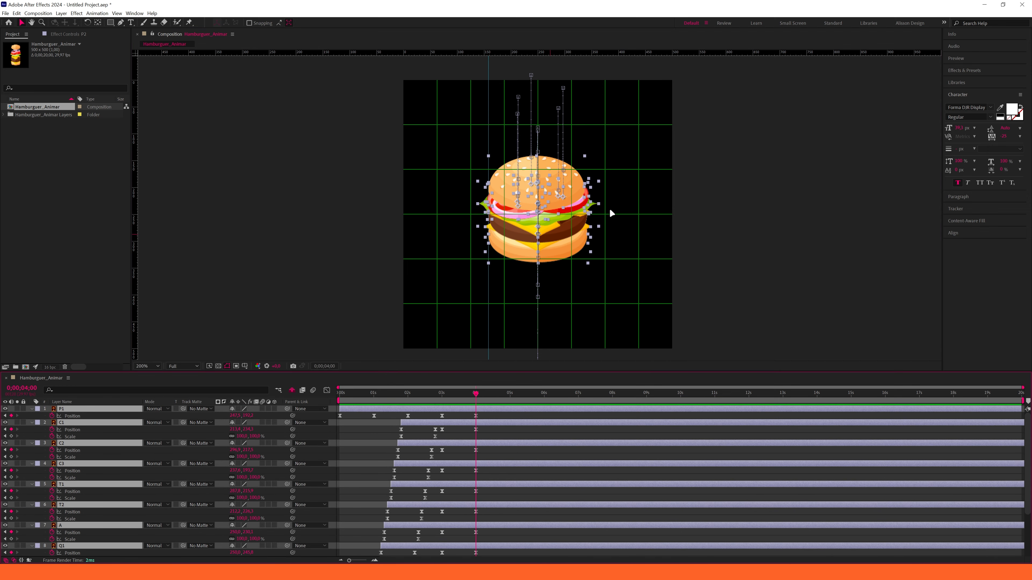
left_click_drag(579, 188, 585, 188)
key("ctrl+z")
left_click(709, 211)
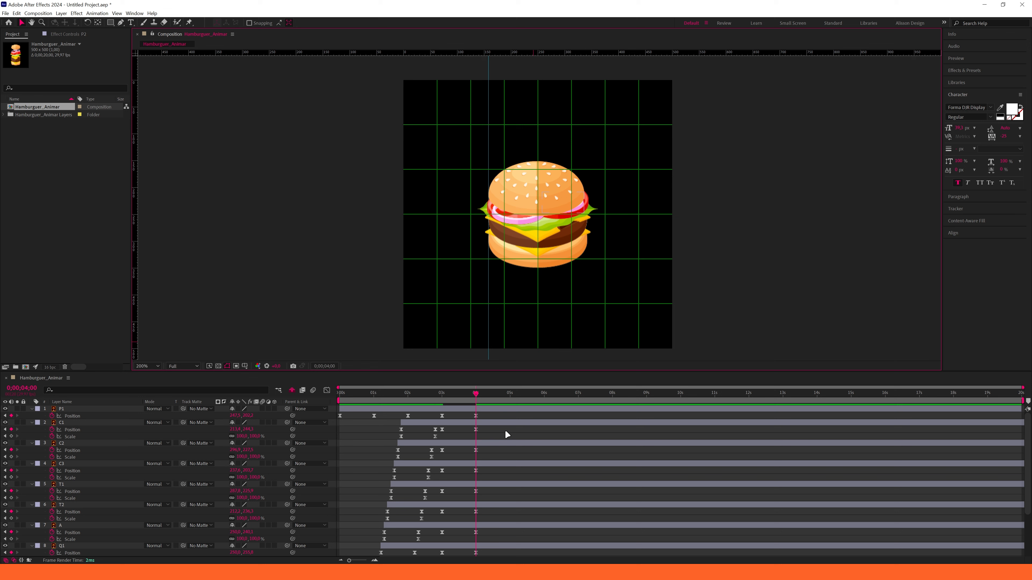
key("period")
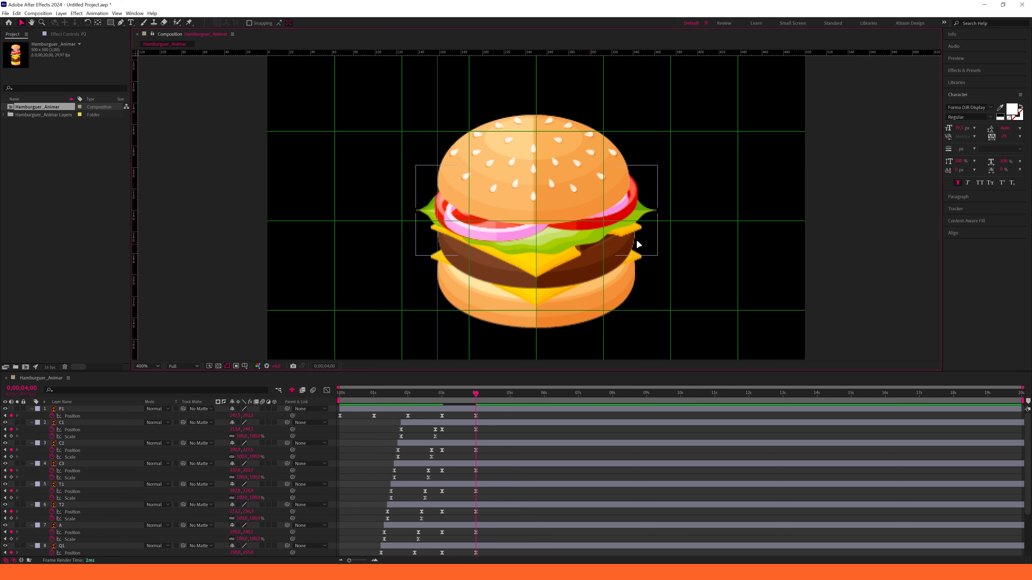
Select all layers' keyframes and reshape their speed curves in the Graph Editor for a fast start and a long, gradual slowdown.
key("comma")
scroll(521, 426, "down", 3)
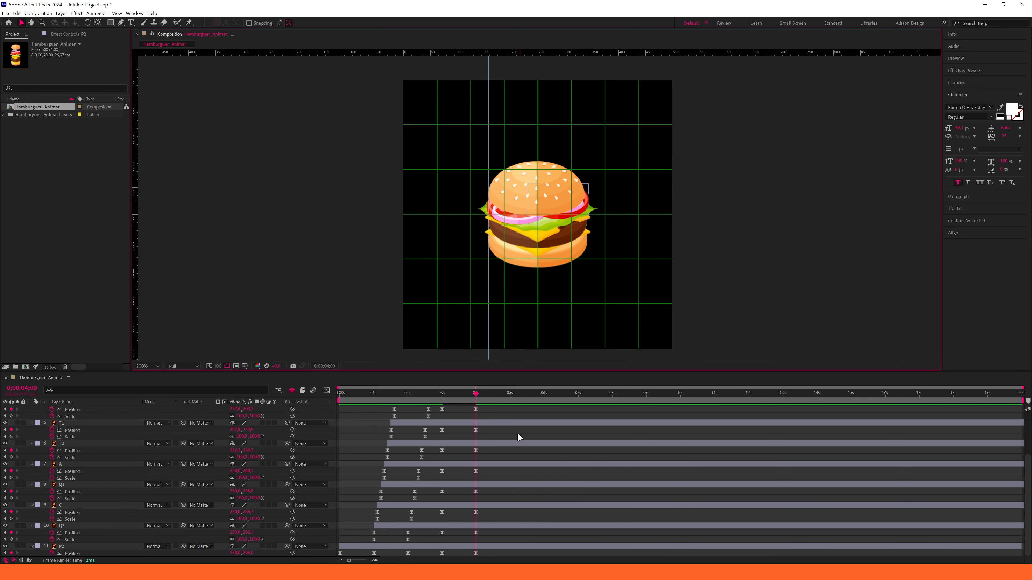
left_click_drag(484, 555, 338, 416)
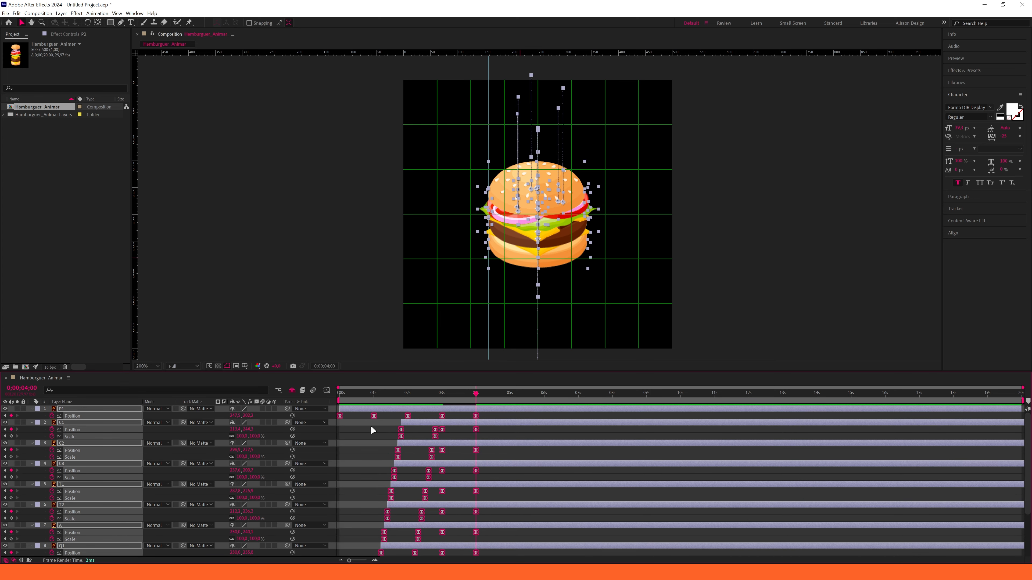
left_click(327, 390)
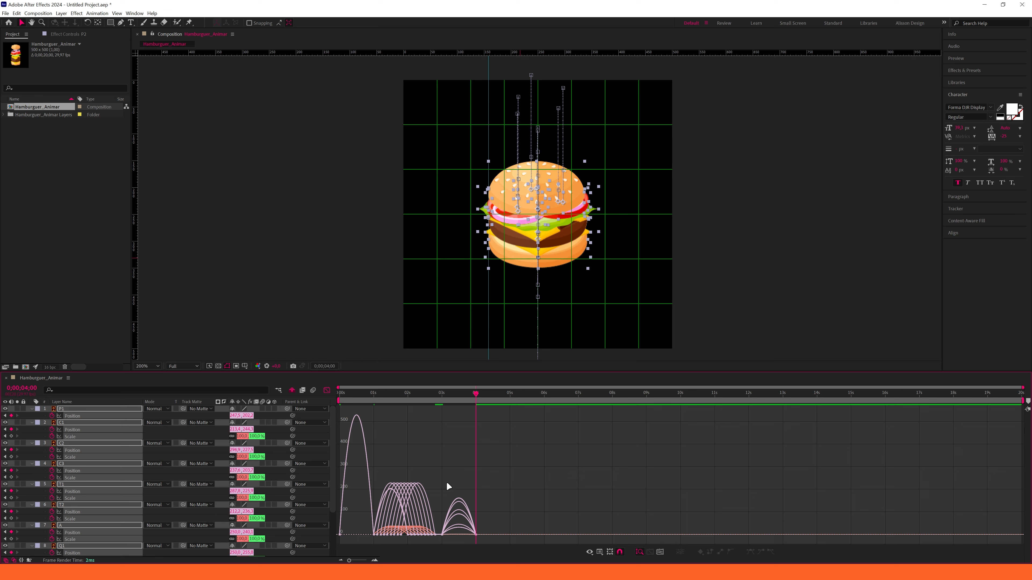
left_click_drag(501, 512, 336, 541)
left_click_drag(483, 543, 340, 546)
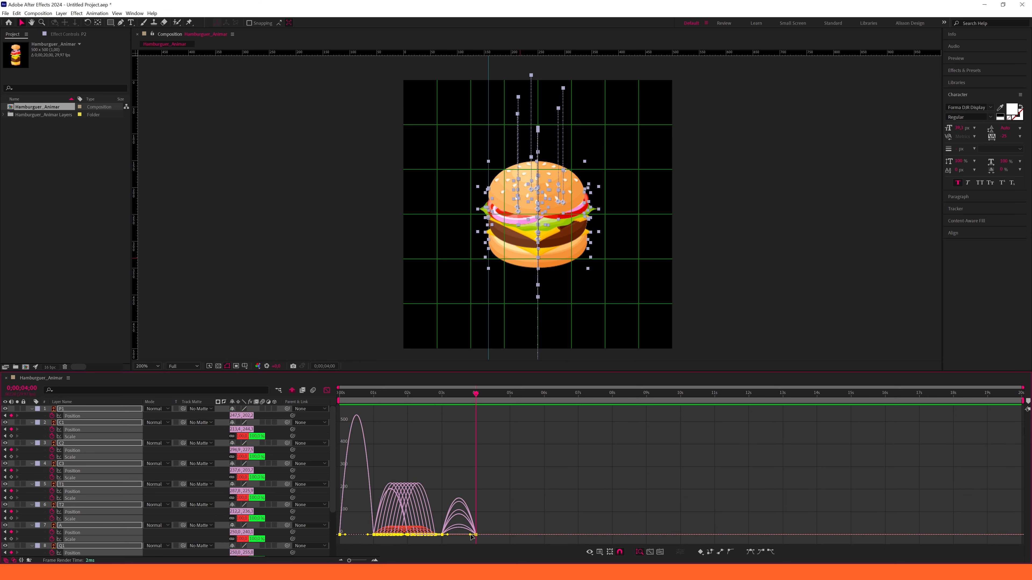
left_click_drag(467, 537, 443, 536)
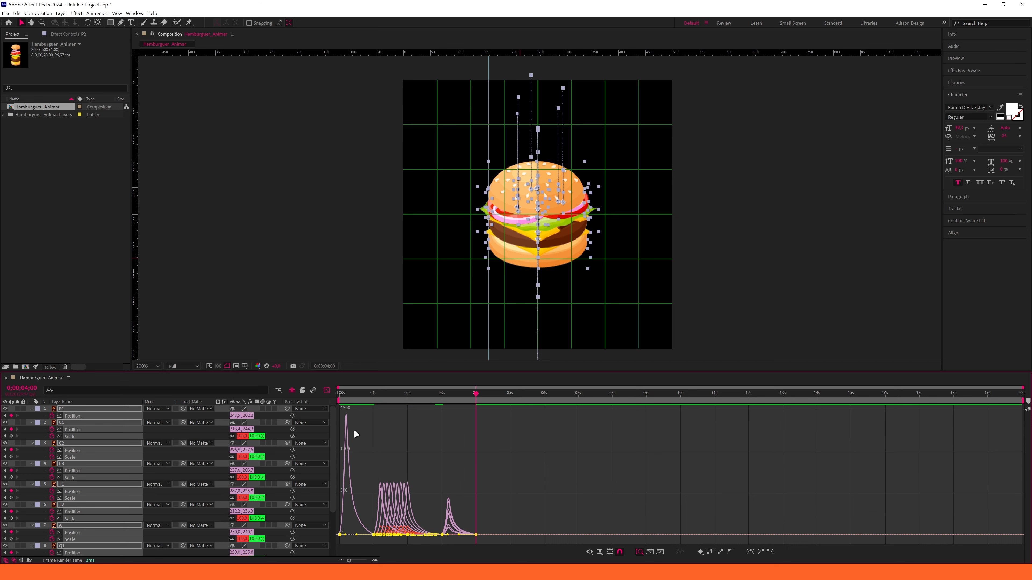
left_click(325, 391)
Preview the animation from the start without the grid, and check the motion between 1 and 4 seconds.
left_click_drag(371, 396, 327, 395)
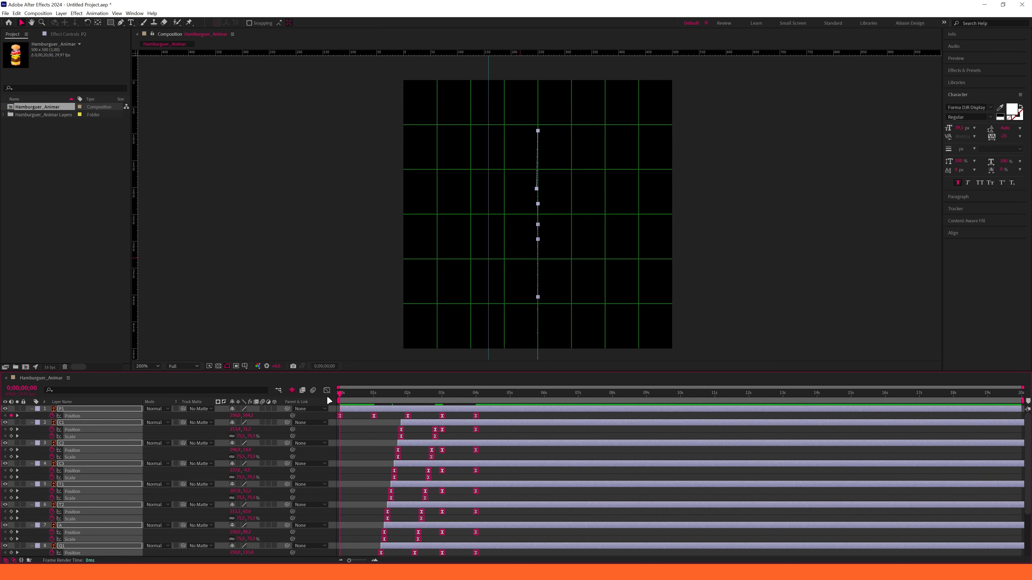
left_click(378, 425)
key("ctrl+apostrophe")
key("space")
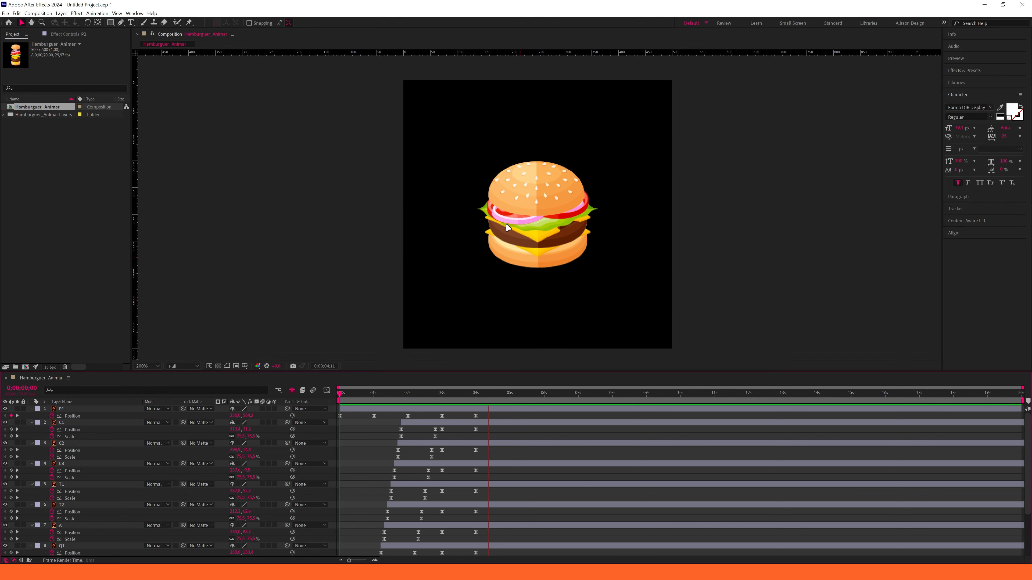
key("ctrl+apostrophe")
left_click_drag(421, 393, 377, 410)
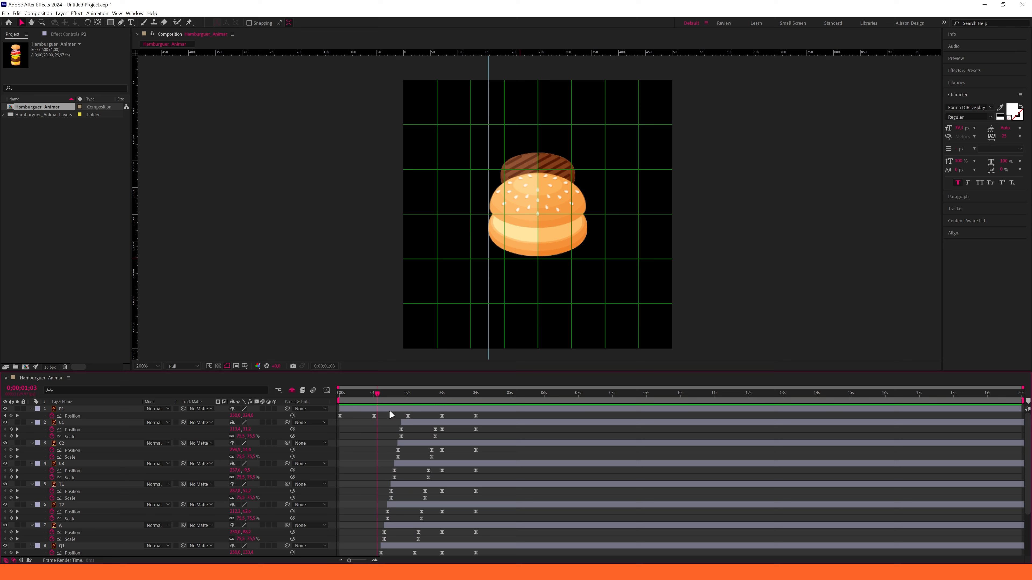
key("space")
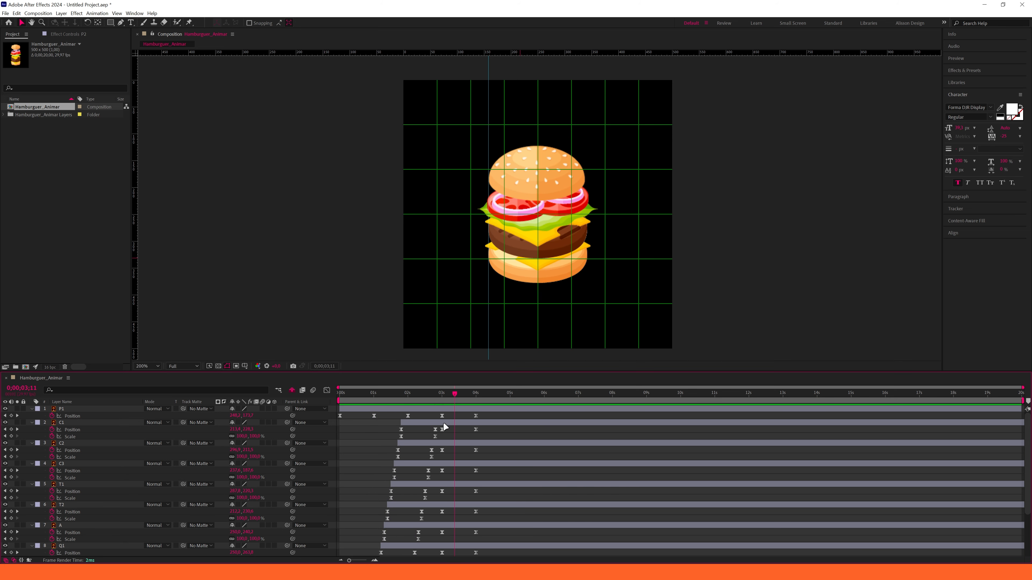
left_click_drag(443, 423, 475, 428)
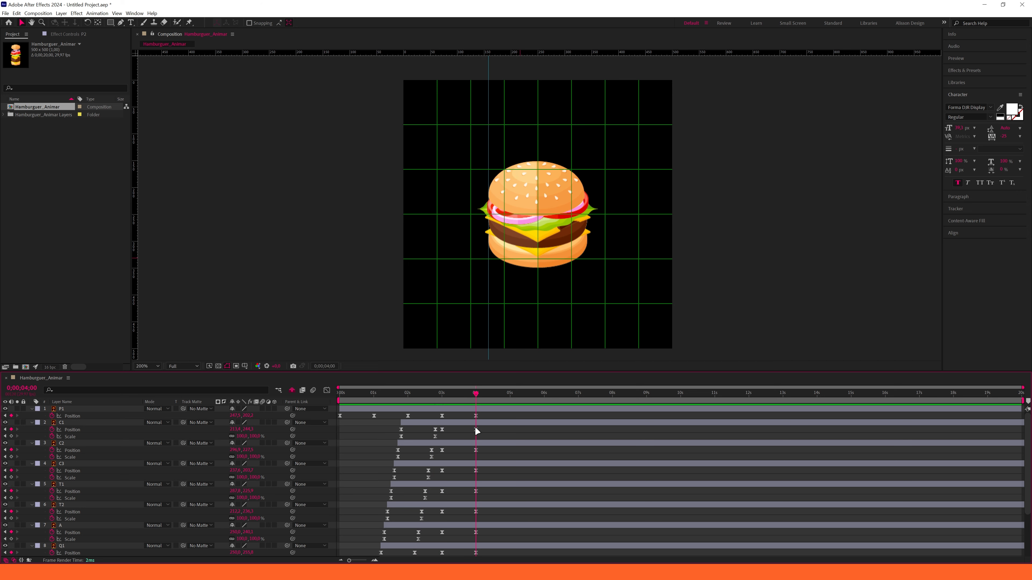
Turn off the proportional grid, remove the vertical guide from the composition, and hide the rulers.
left_click_drag(536, 202, 537, 229)
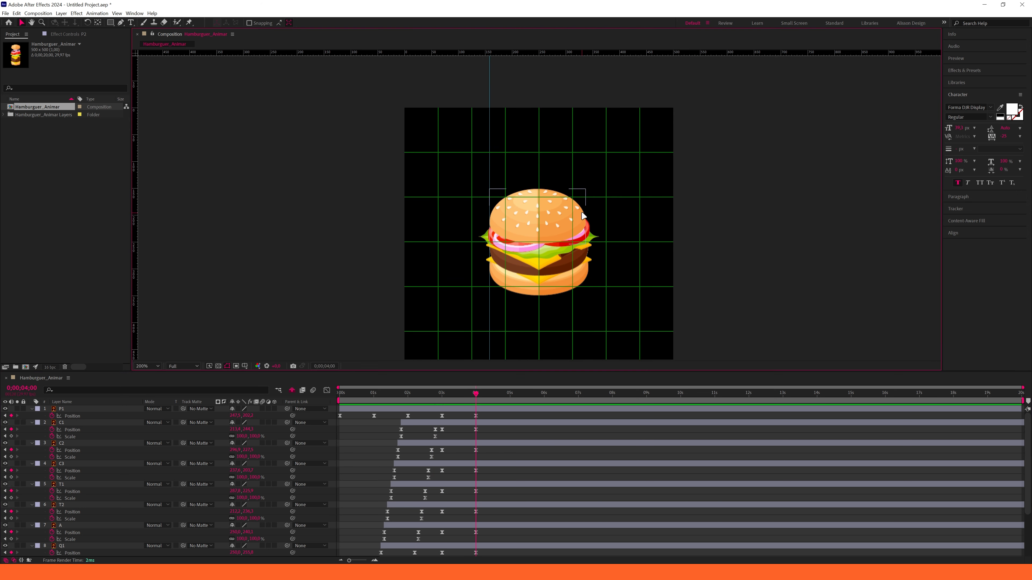
left_click(246, 367)
left_click(257, 384)
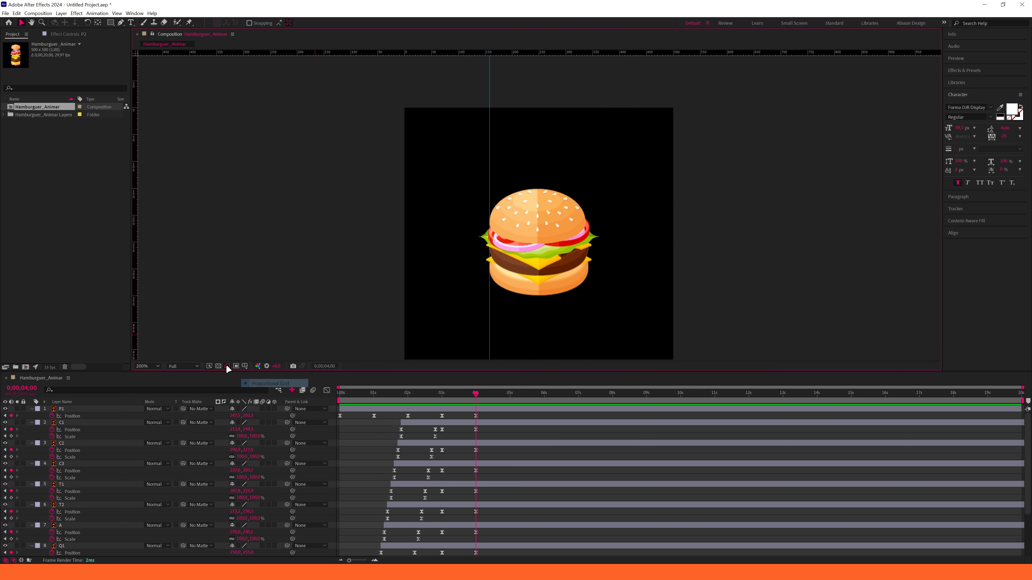
key("ctrl+r")
key("ctrl+r")
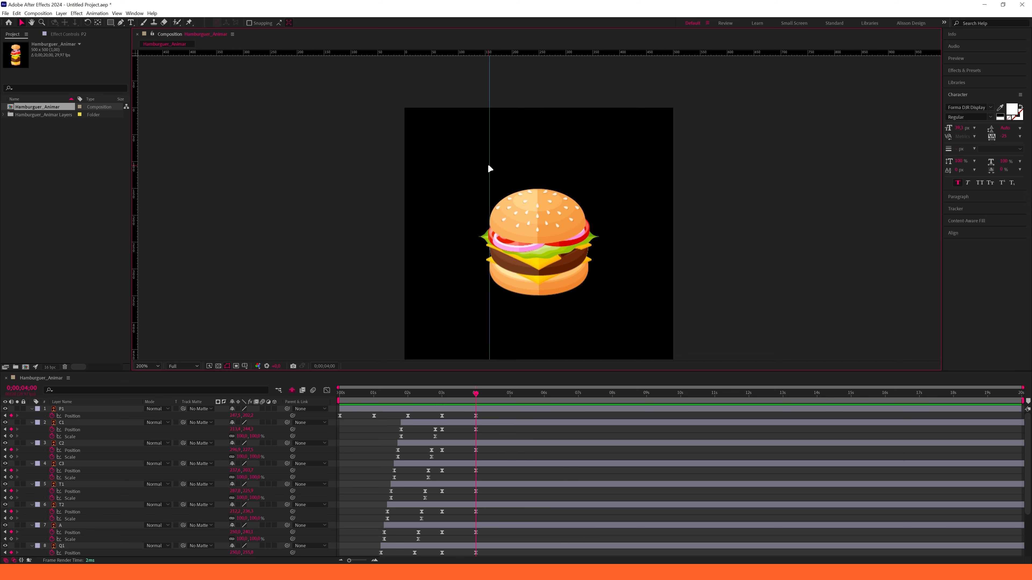
left_click_drag(488, 163, 132, 197)
key("ctrl+r")
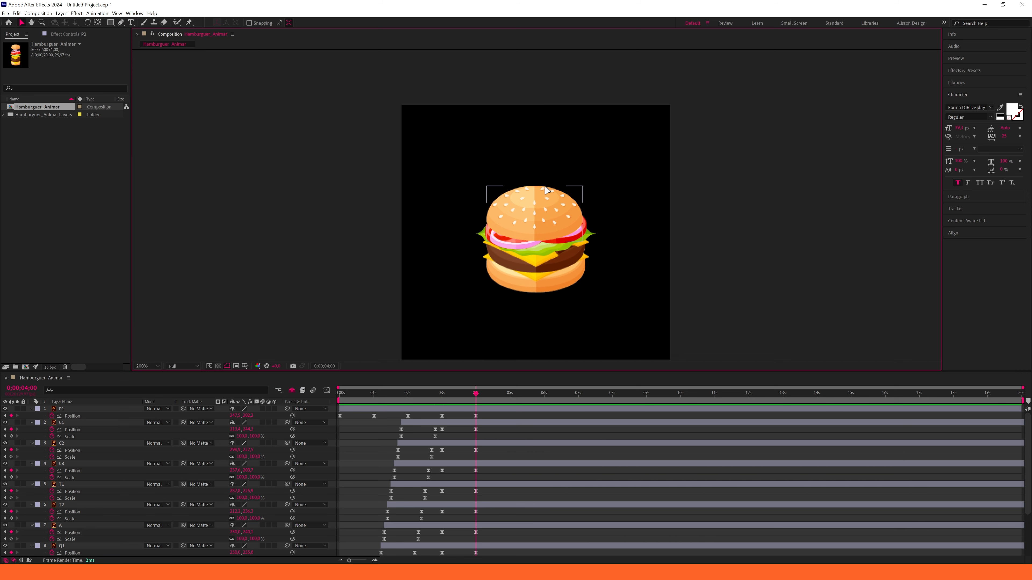
Collapse the revealed keyframe properties of every layer and return to the Selection tool.
key("y")
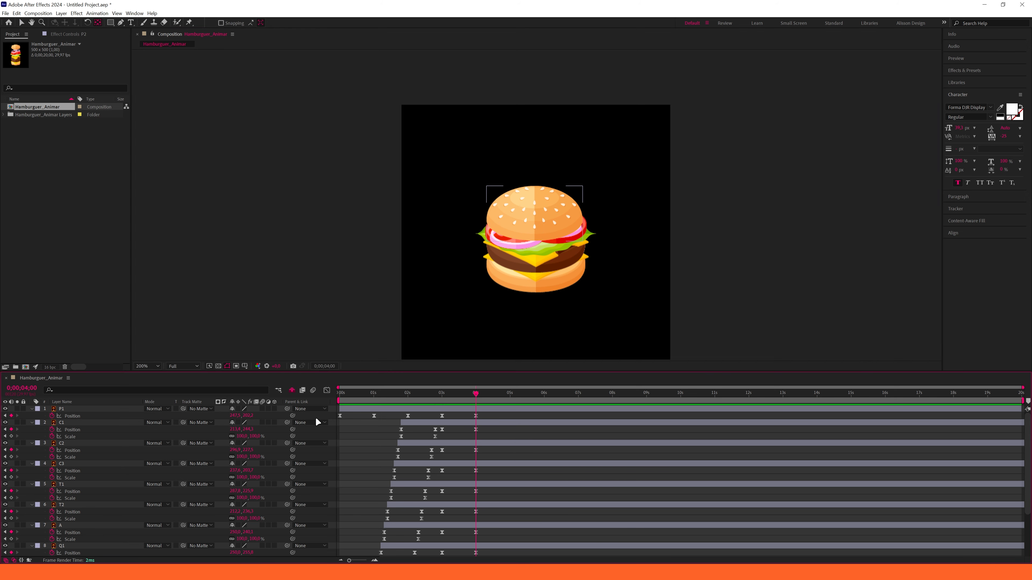
key("u")
key("v")
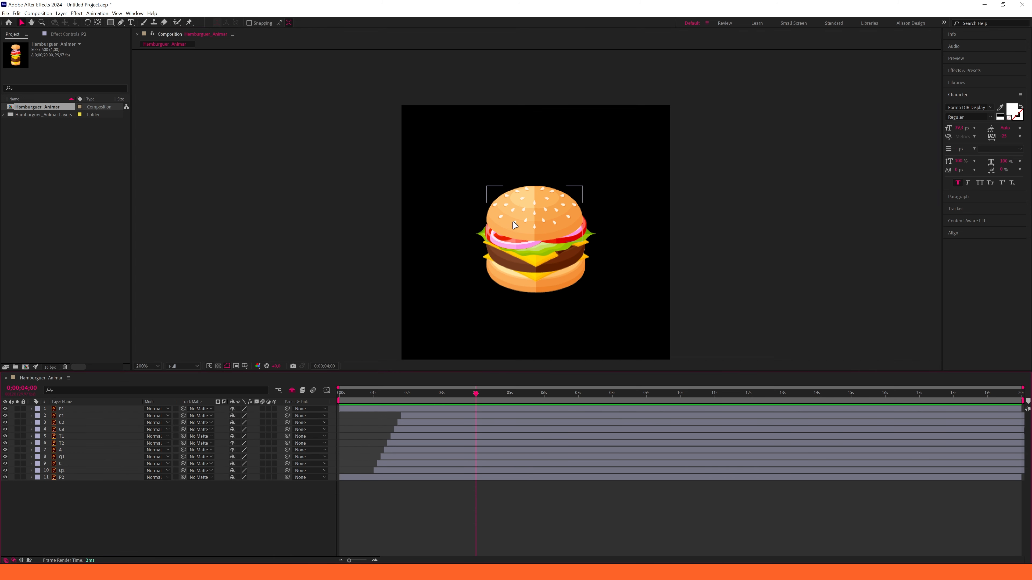
Draw a white rectangle about 174 by 339 px from the top bun's lower part upward past the composition's upper edge.
left_click(110, 22)
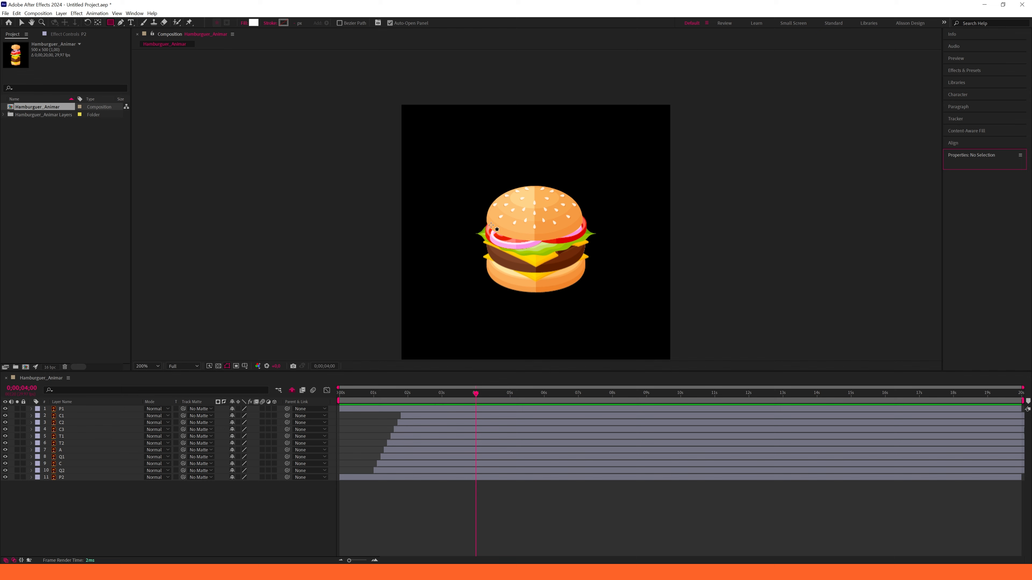
left_click_drag(488, 222, 582, 39)
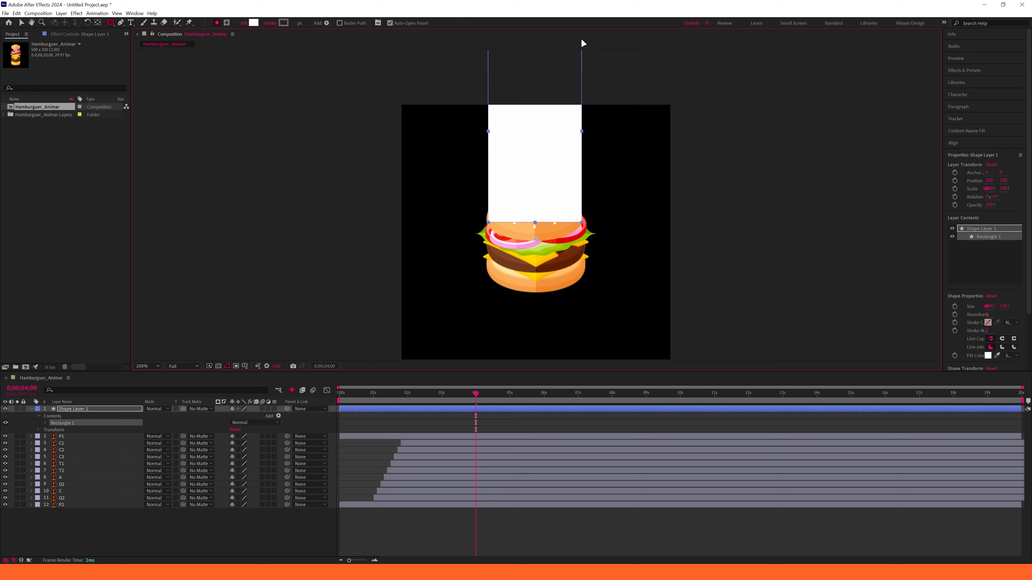
left_click_drag(548, 154, 548, 190)
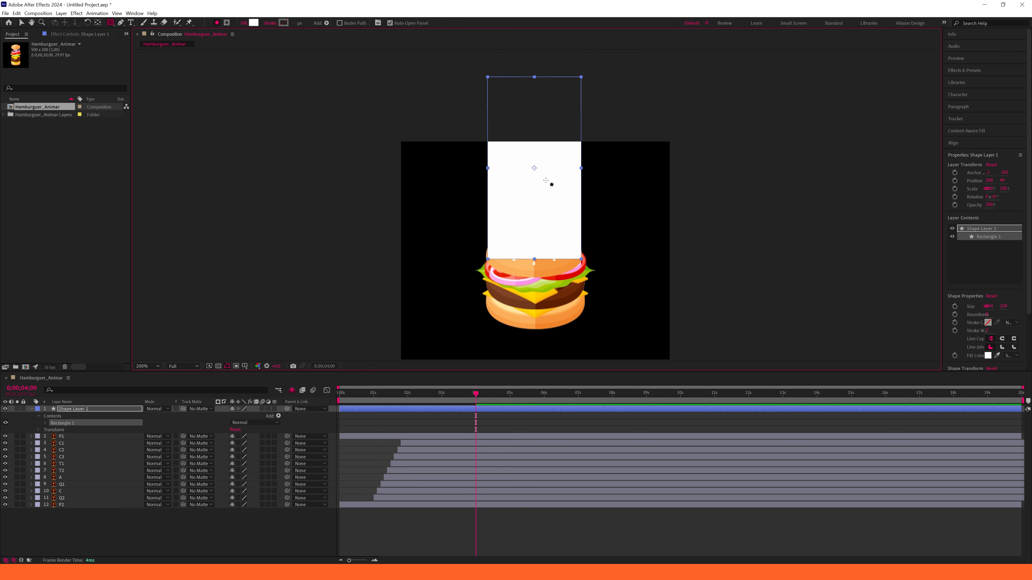
key("v")
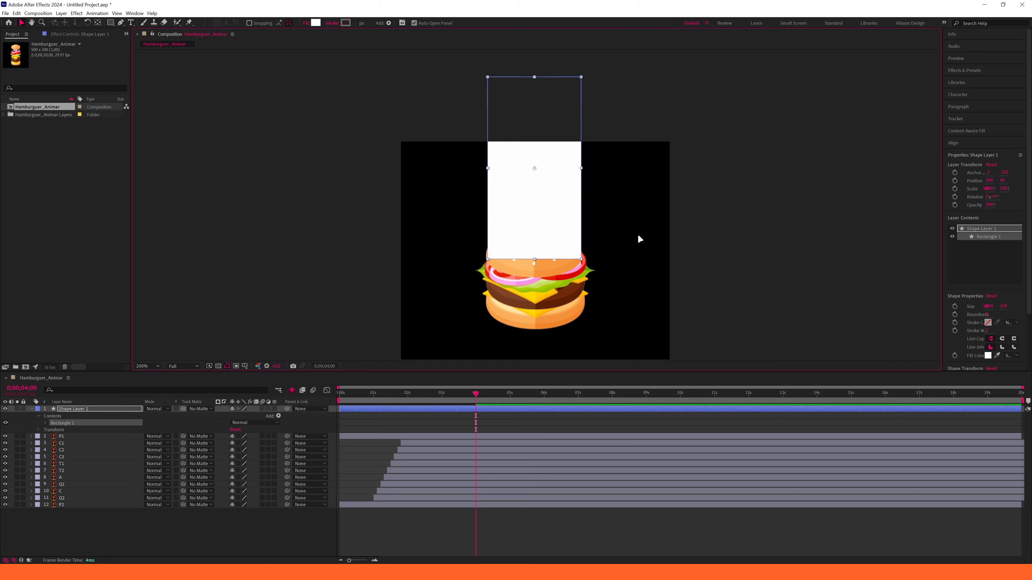
Switch to the custom design workspace.
left_click(135, 13)
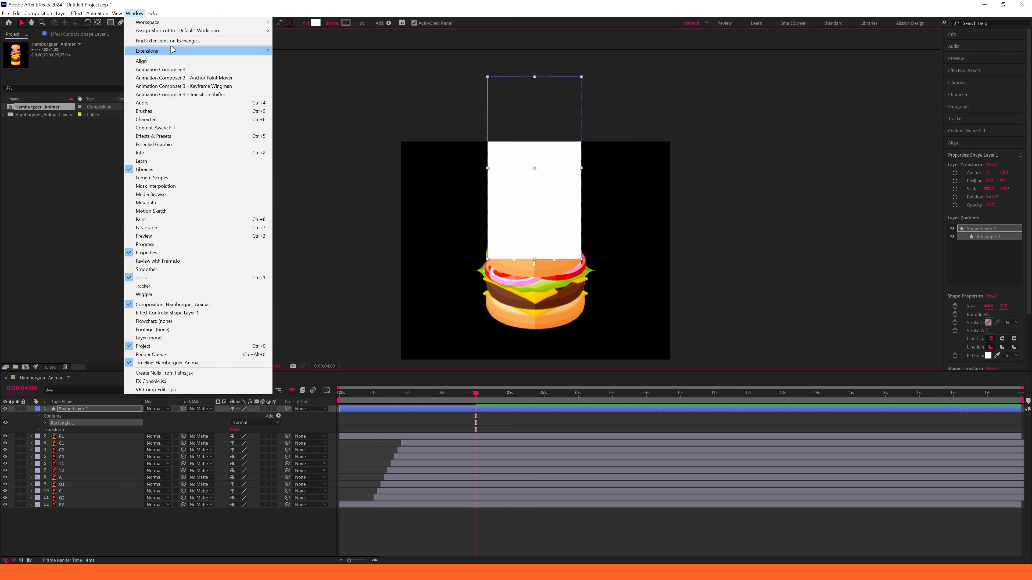
mouse_move(170, 23)
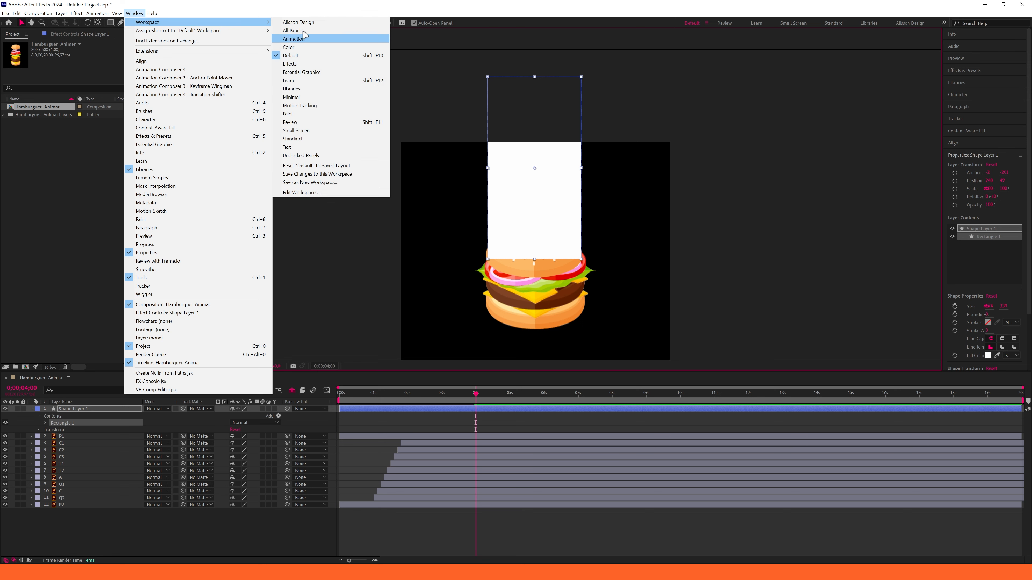
left_click(300, 22)
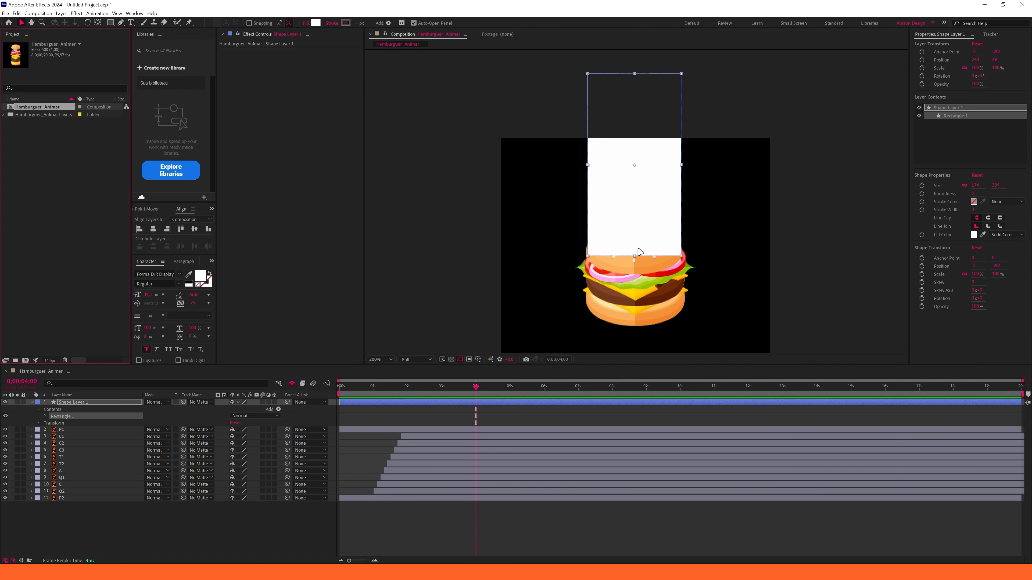
Collapse the rectangle's shape layer and move its anchor point to the bottom centre with Anchor Point Mover.
left_click_drag(621, 230, 590, 218)
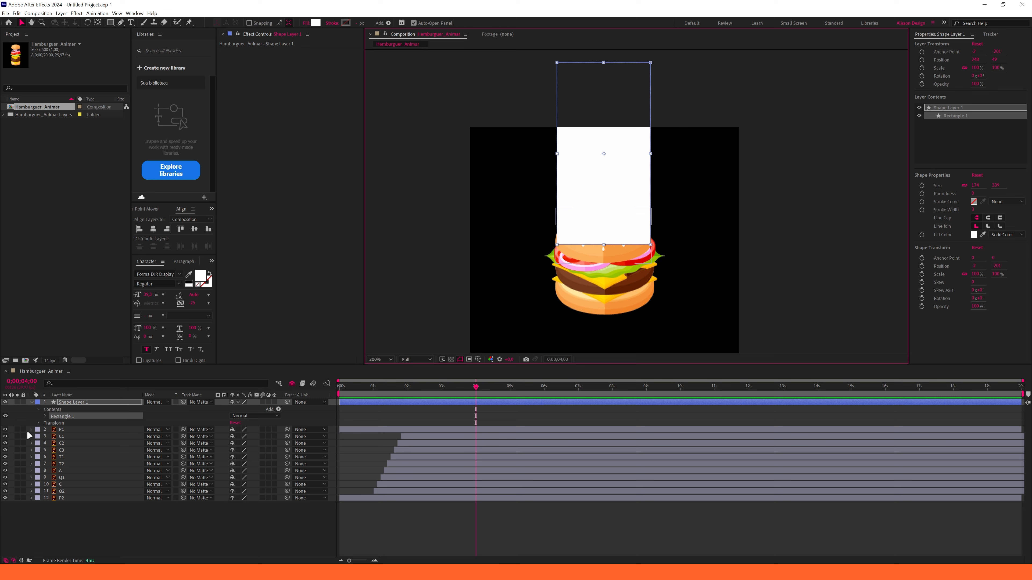
left_click(32, 402)
left_click(147, 210)
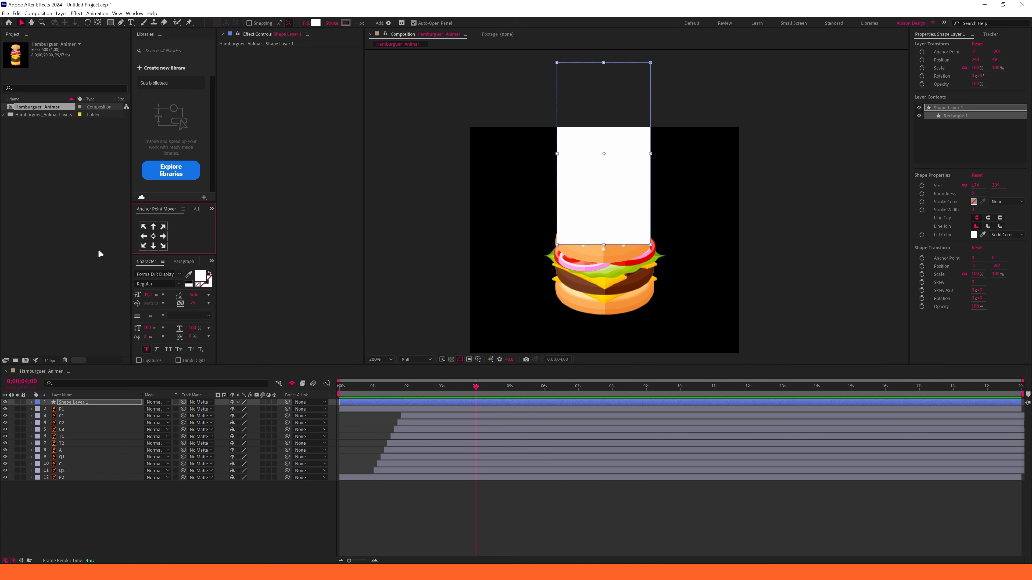
left_click(156, 247)
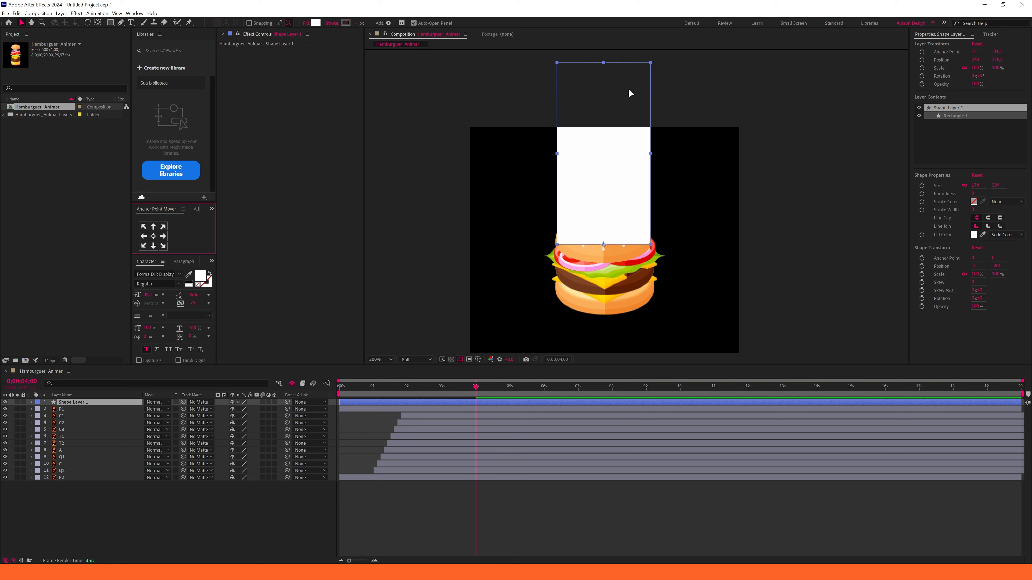
Stretch the white rectangle upward in two passes, far beyond the composition's upper edge, keeping its lower edge in place.
scroll(625, 163, "up", 3)
left_click_drag(597, 131, 600, 58)
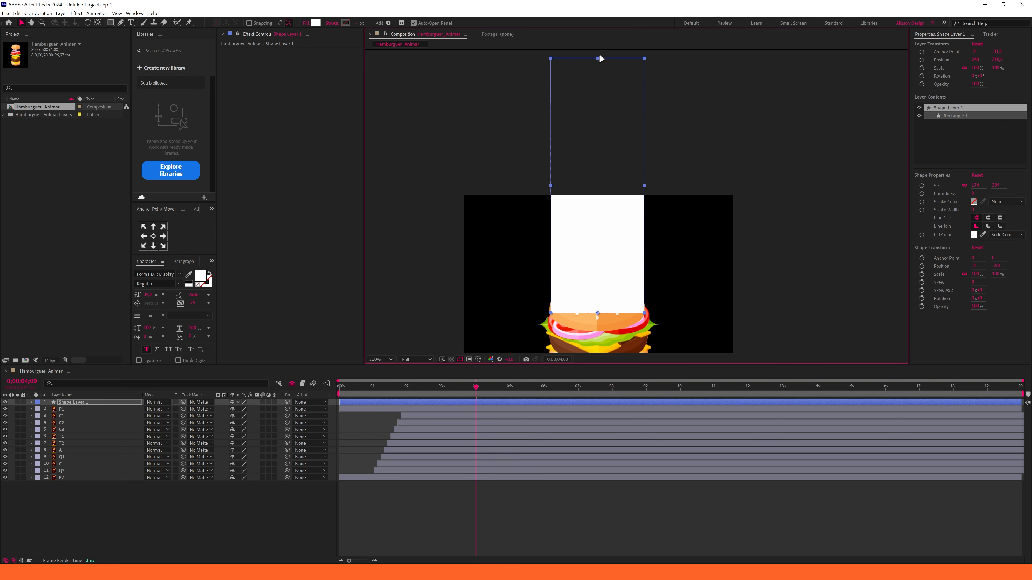
scroll(601, 122, "up", 3)
left_click_drag(587, 121, 586, 63)
scroll(586, 81, "down", 1)
left_click_drag(597, 310, 566, 244)
scroll(563, 246, "up", 1)
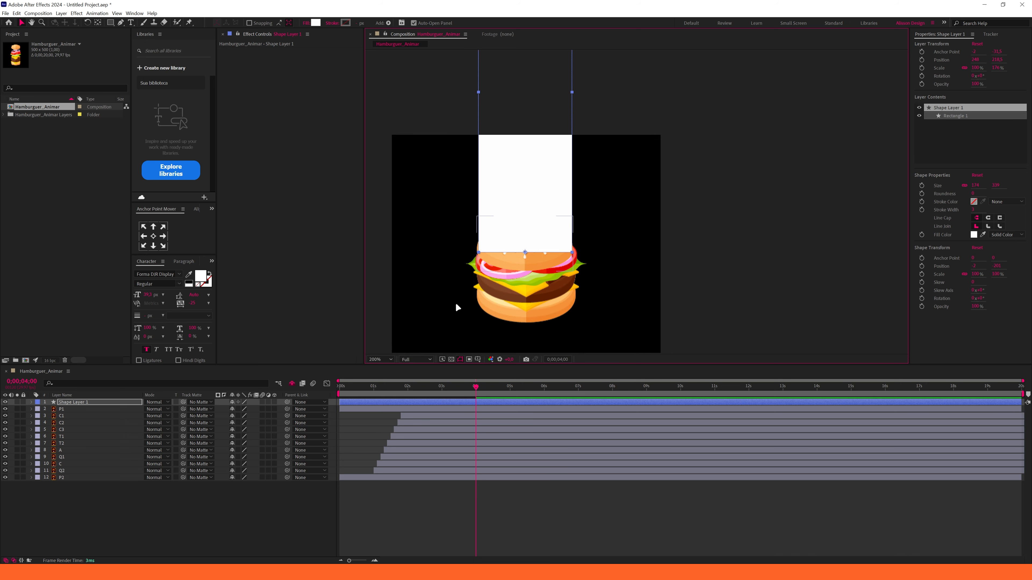
Parent Shape Layer 1 to the top bun P1 and scrub back in time to check that it follows the bun.
left_click(77, 401)
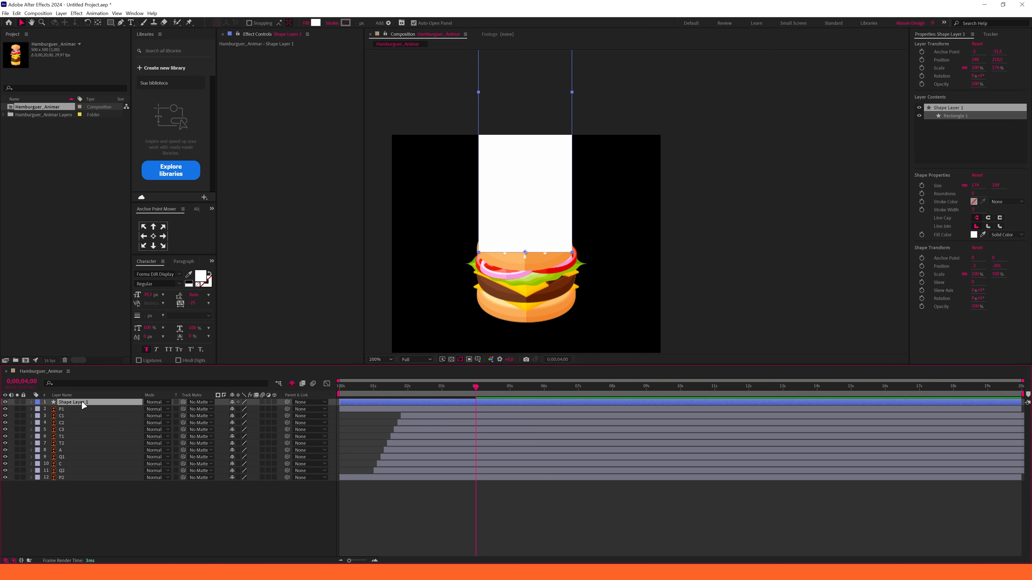
mouse_move(81, 401)
left_mouse_down()
mouse_move(100, 414)
mouse_move(98, 404)
left_mouse_up()
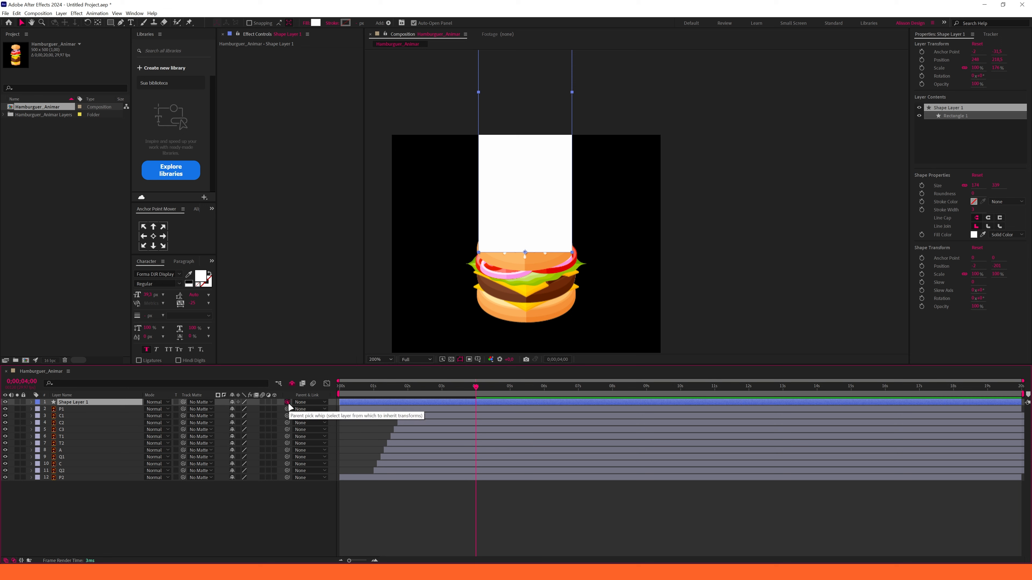
left_click_drag(287, 402, 61, 408)
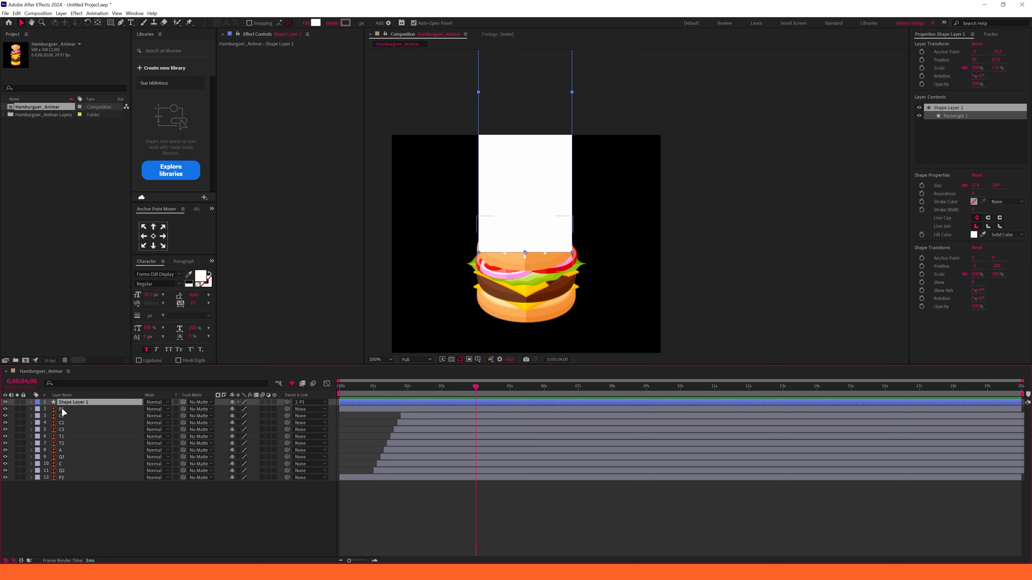
left_click(62, 409)
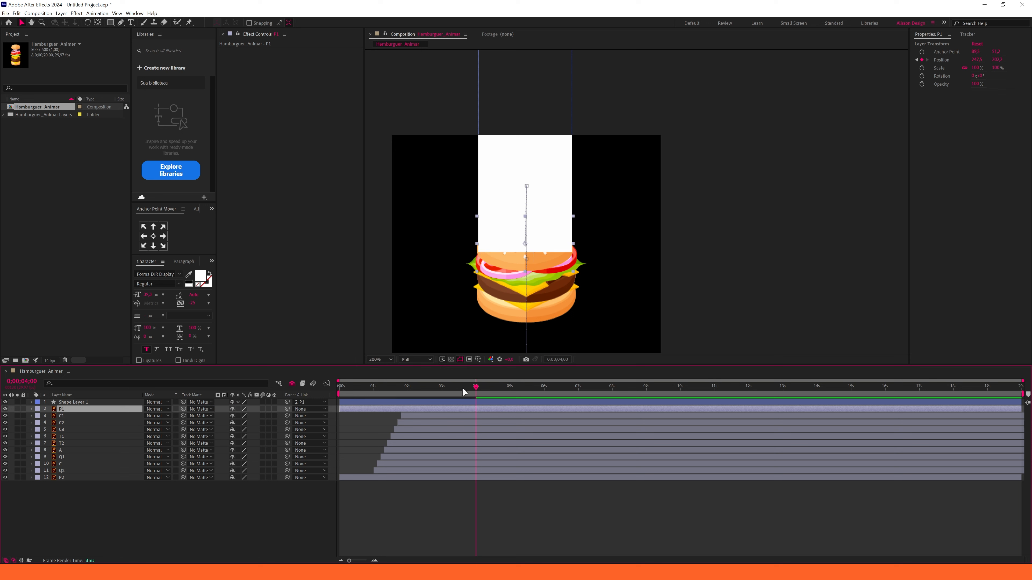
left_click_drag(464, 391, 430, 393)
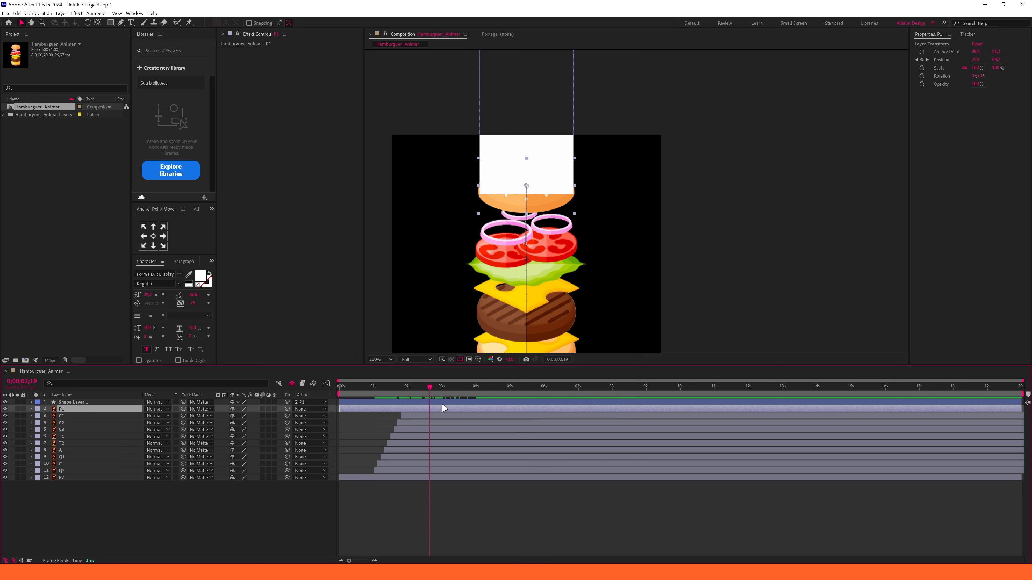
Select the ingredient layers C1 through Q2, assign Shape Layer 1 as their track matte, and invert the matte.
left_click(438, 393)
left_click(114, 516)
left_click(384, 470)
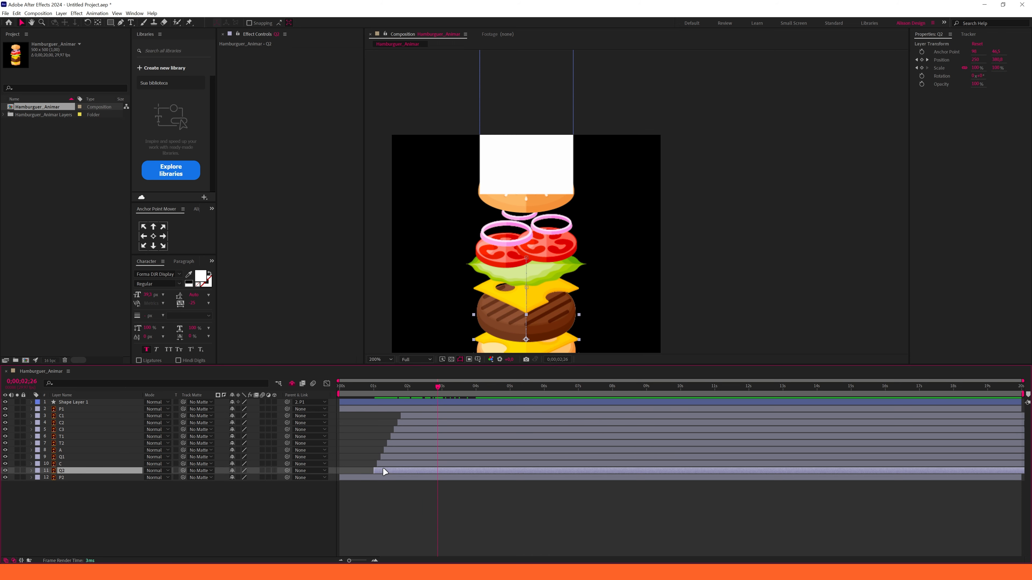
left_click(409, 411, "shift")
left_click(409, 415, "ctrl")
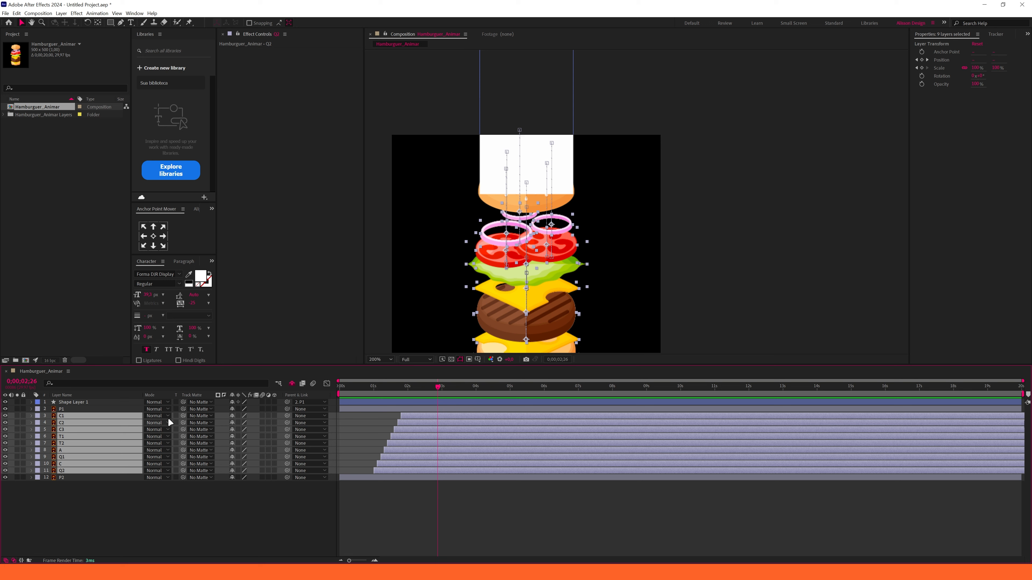
left_click_drag(182, 416, 81, 403)
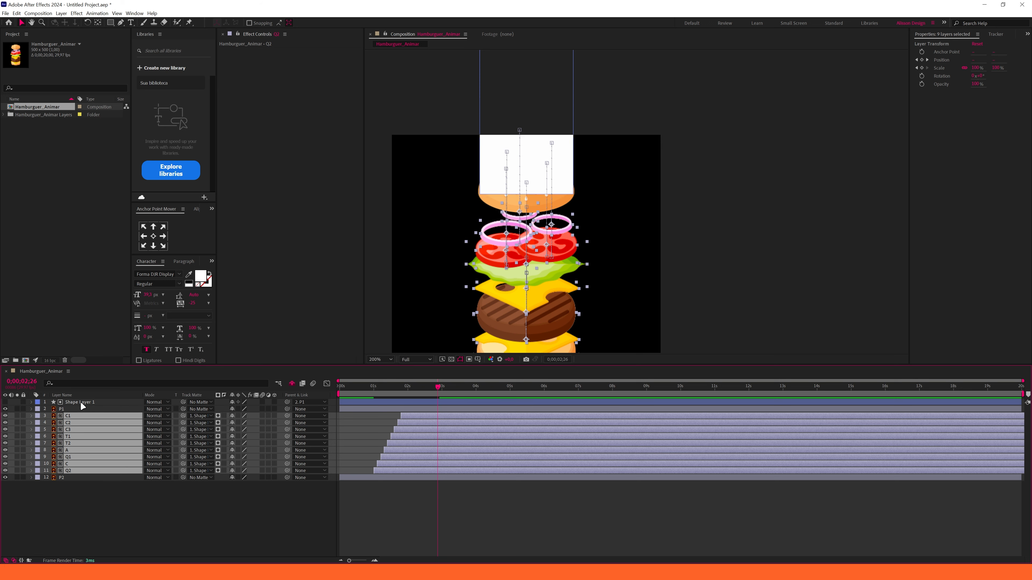
left_click_drag(418, 390, 385, 386)
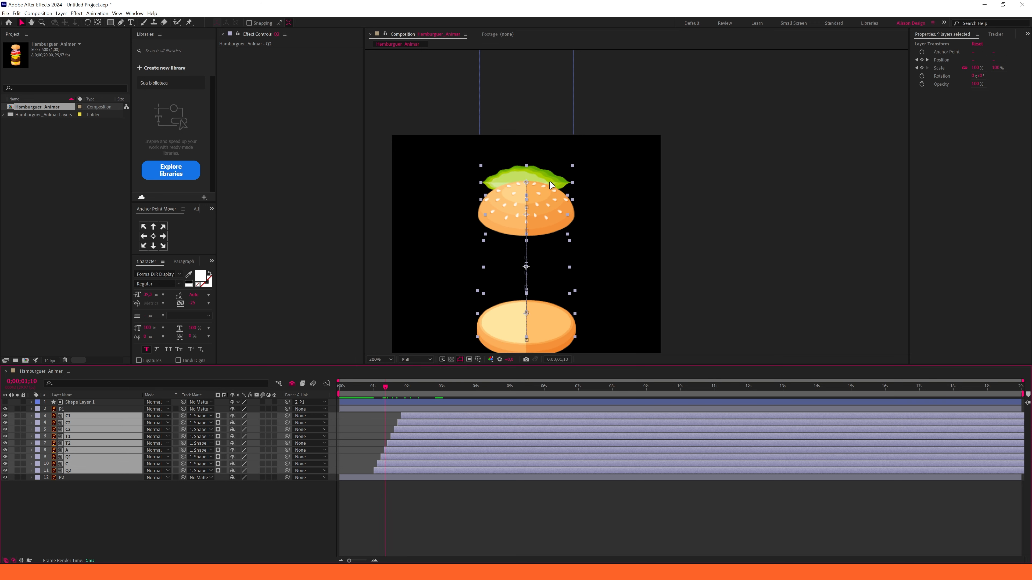
left_click(224, 417)
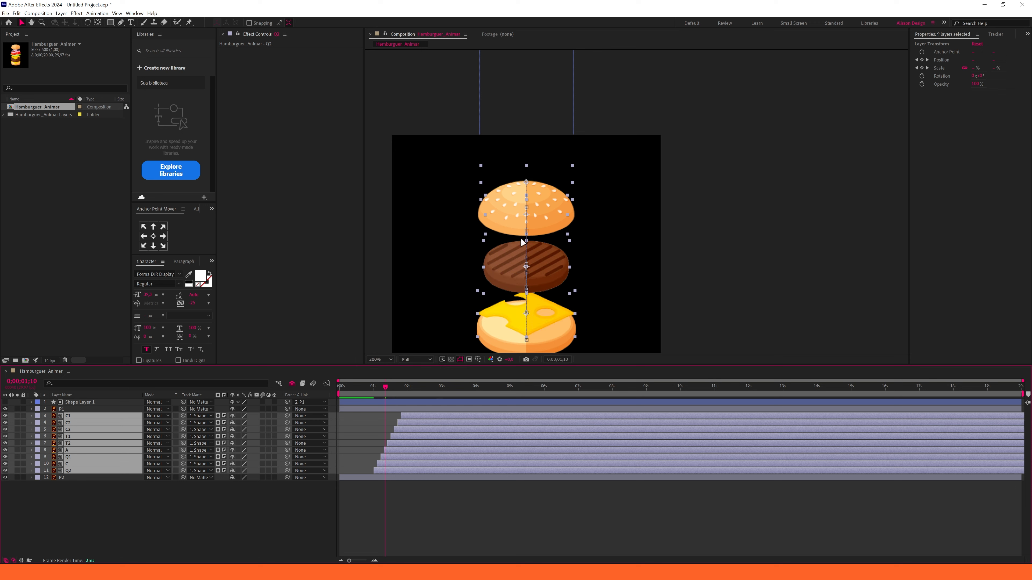
Fit the composition in the viewer and play the animation from the start to check the inverted matte.
left_click_drag(523, 243, 562, 200)
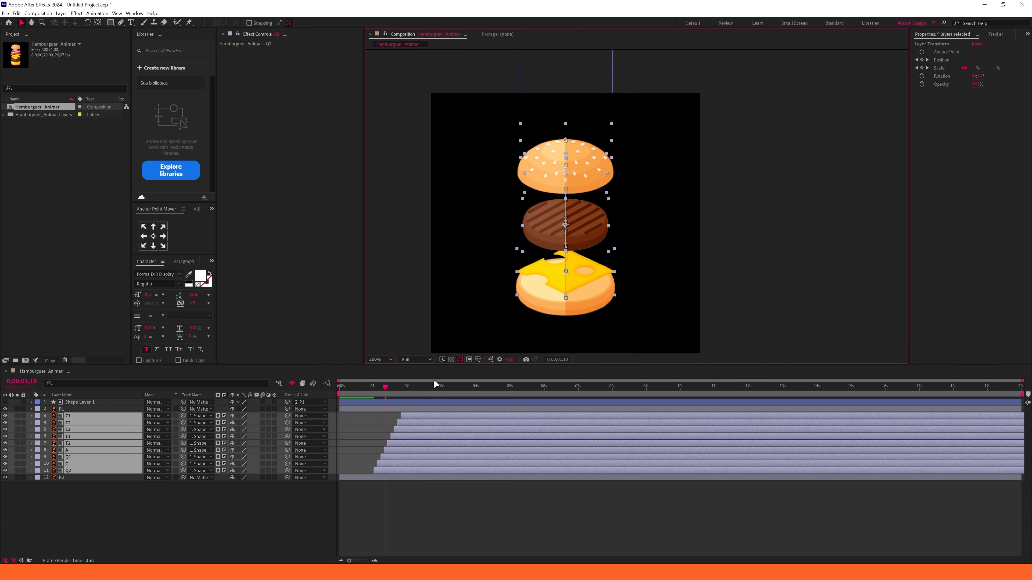
left_click(373, 359)
left_click(379, 368)
left_click_drag(383, 389, 320, 398)
left_click(402, 478)
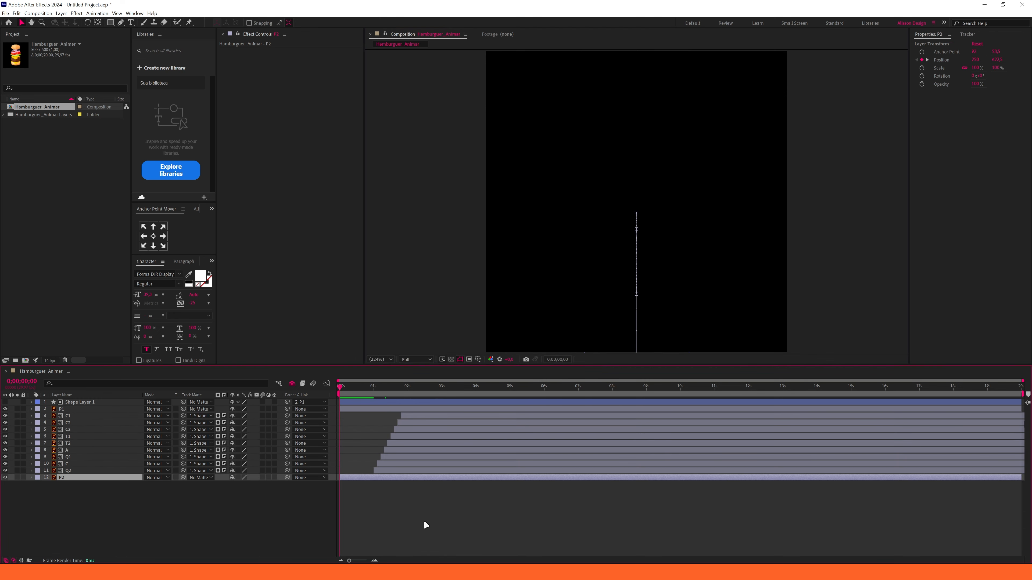
key("space")
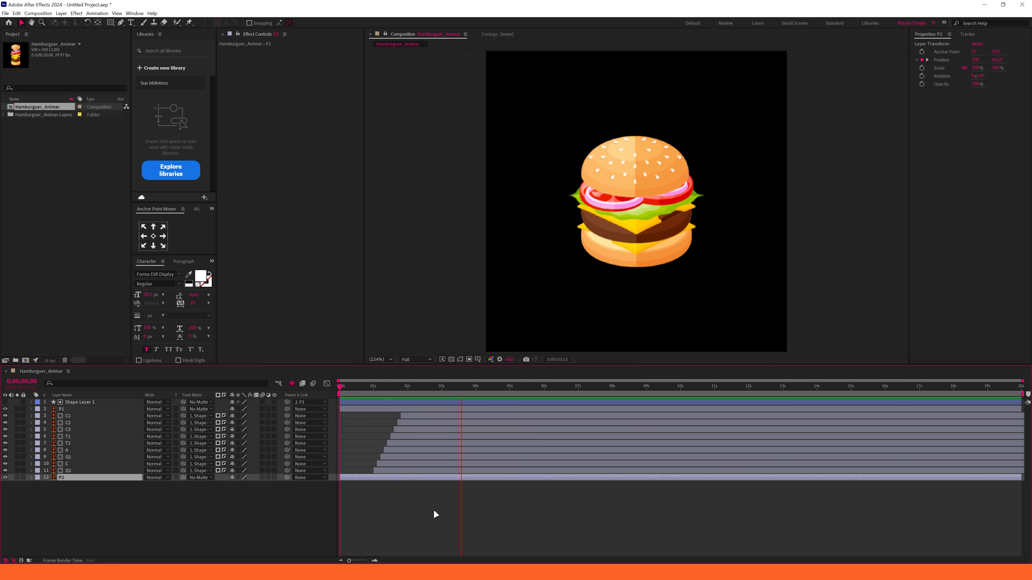
key("space")
key("Home")
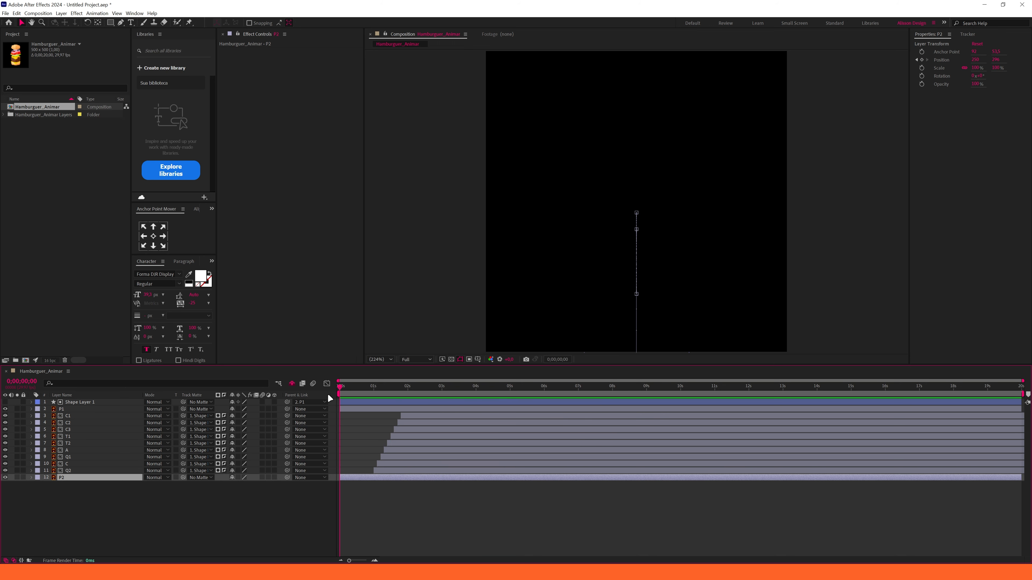
key("space")
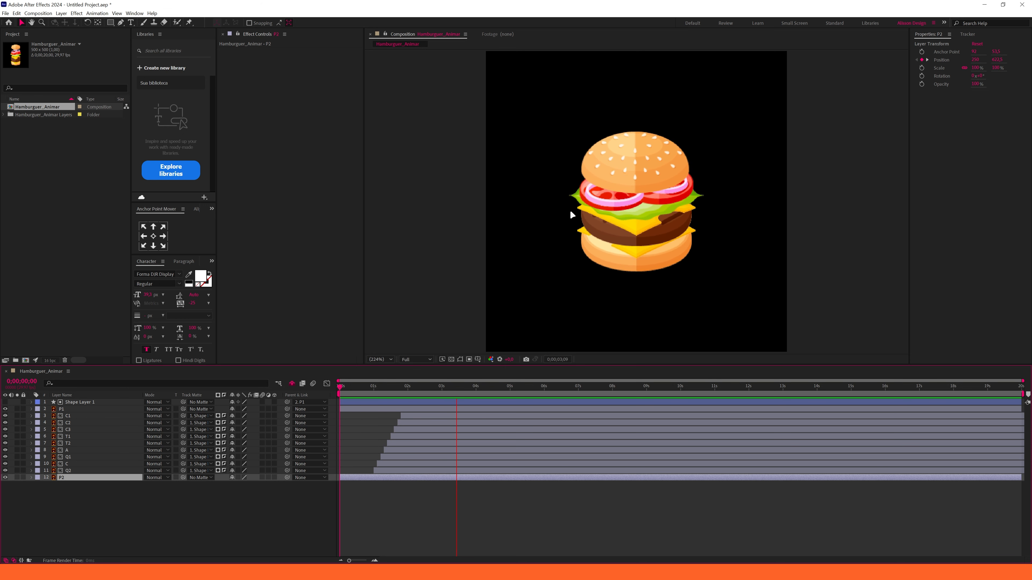
left_click(419, 516)
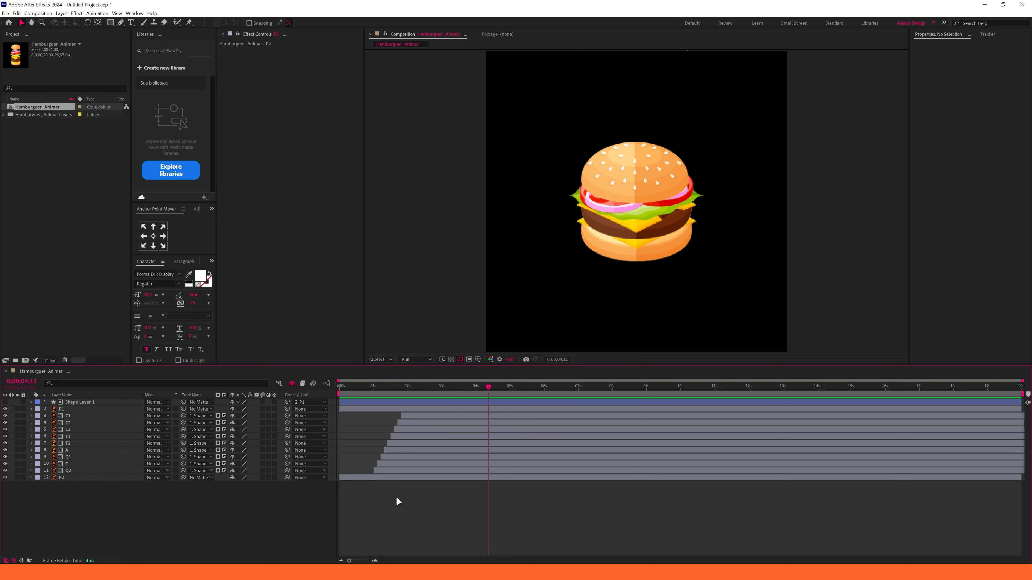
Reveal the layers' keyframes, move the last Position keyframes of all burger layers to about 3.5 seconds, and play the result.
key("u")
left_click_drag(409, 399, 435, 391)
scroll(445, 432, "down", 3)
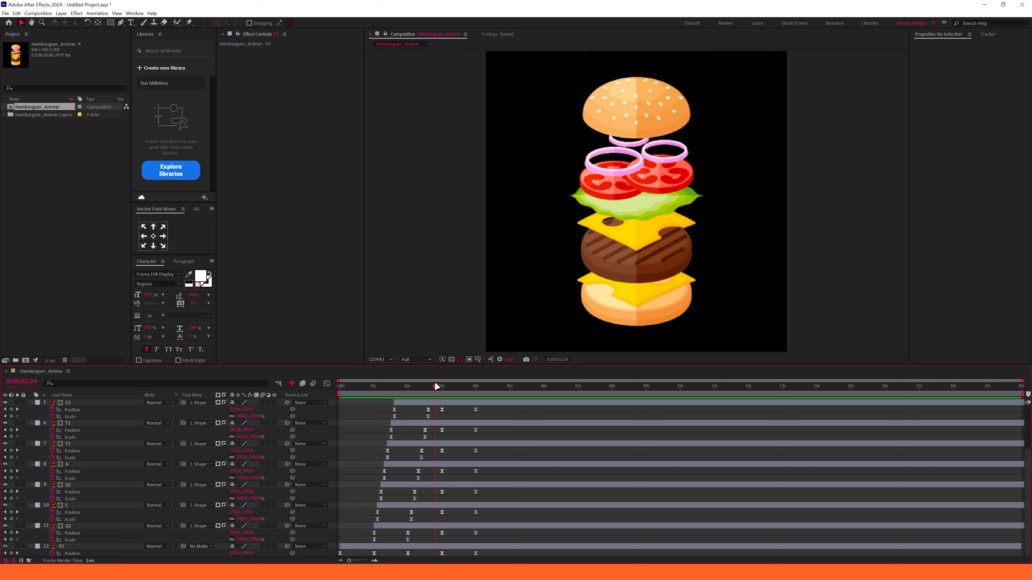
mouse_move(442, 390)
left_mouse_down()
mouse_move(461, 392)
mouse_move(449, 397)
left_mouse_up()
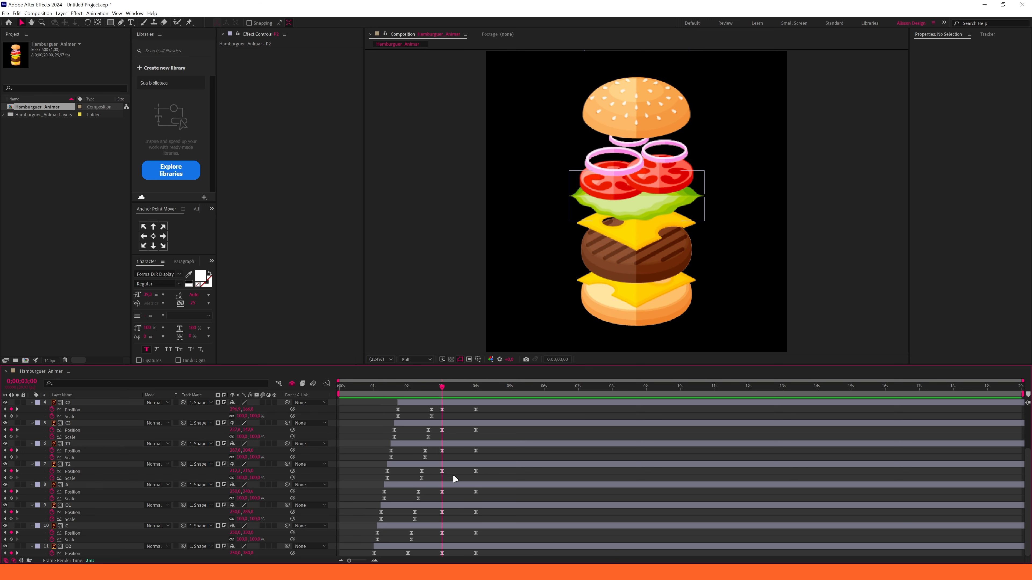
scroll(463, 443, "up", 3)
left_click_drag(479, 438, 459, 533)
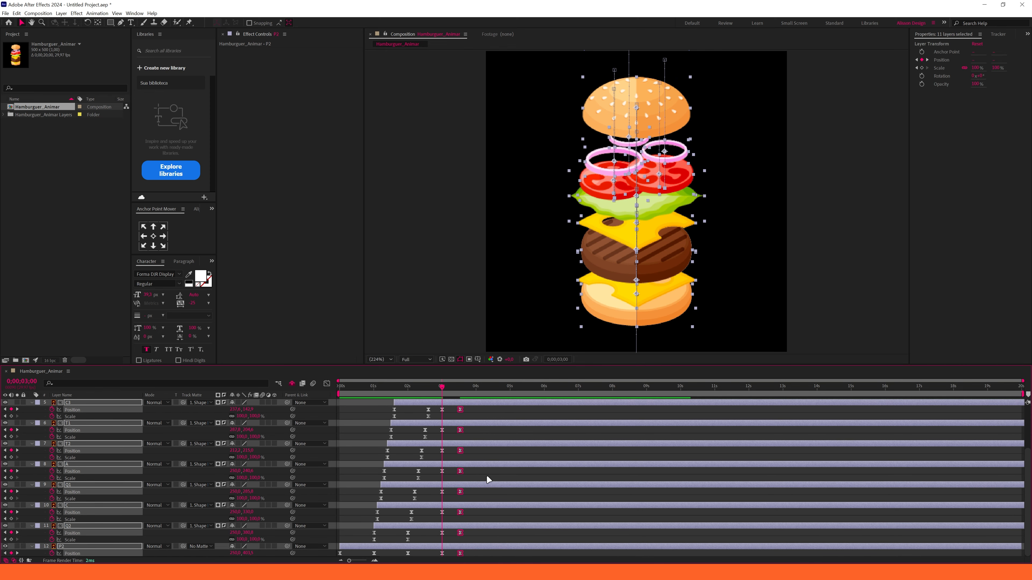
key("space")
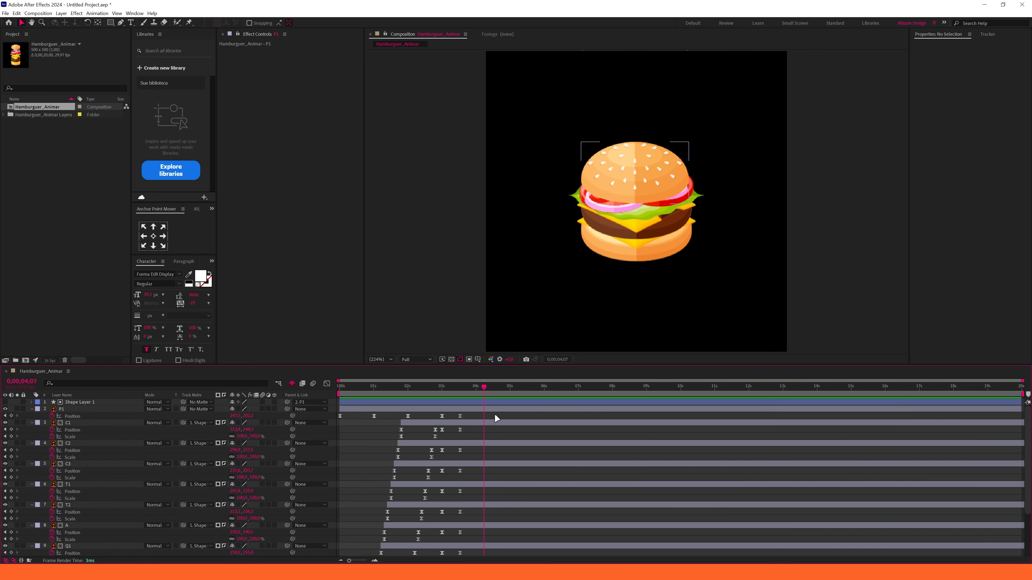
Reshape the speed curves between the last two Position keyframes so the closing movement starts slowly and peaks late.
left_click_drag(469, 413, 459, 556)
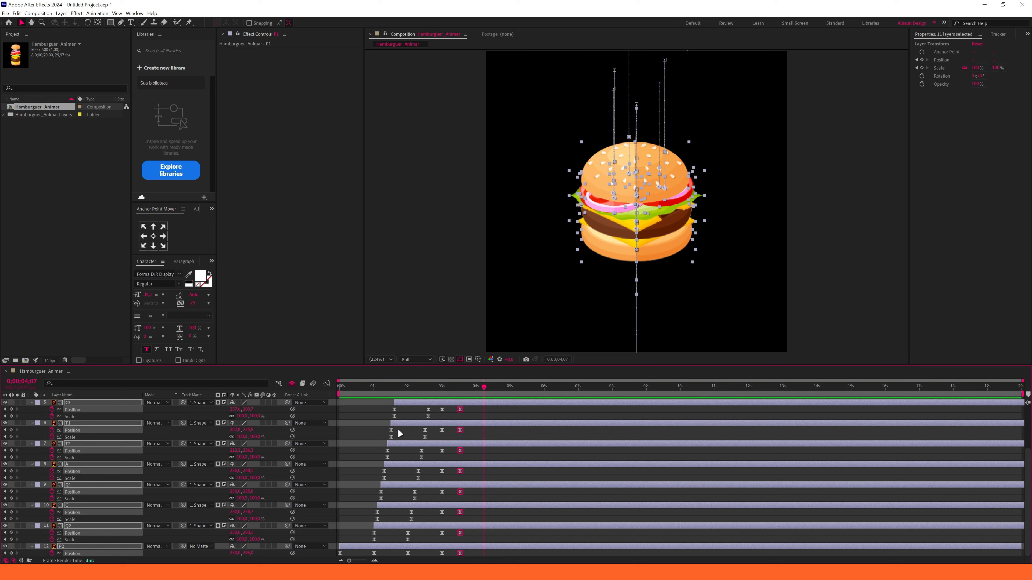
left_click(326, 384)
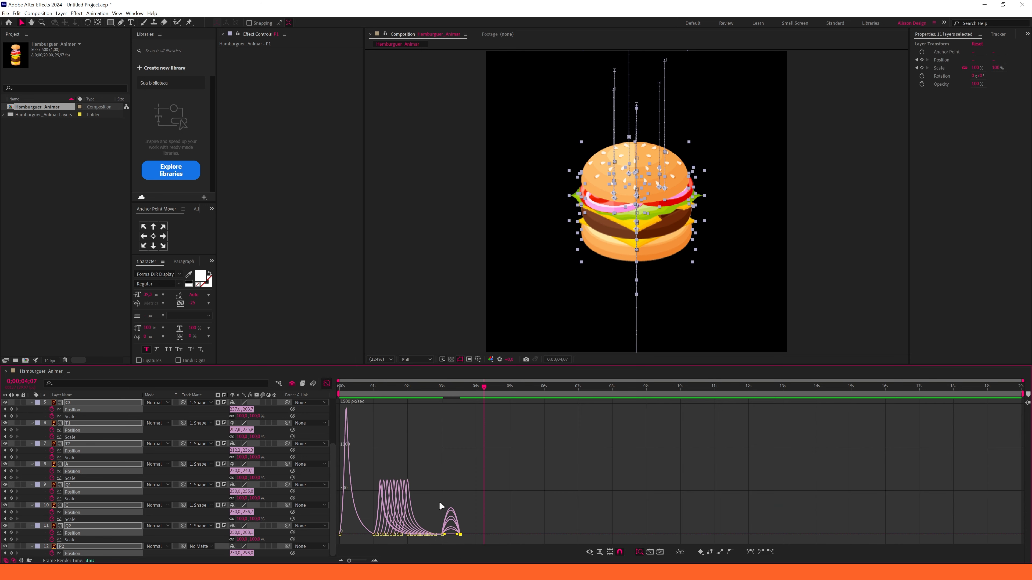
scroll(445, 540, "up", 5, "alt")
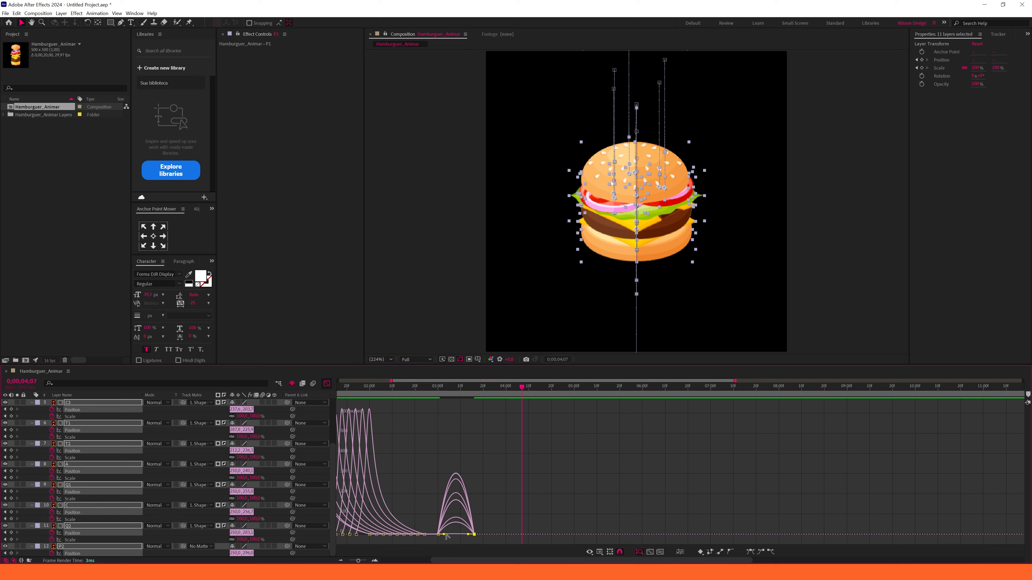
left_click_drag(422, 528, 492, 537)
left_click(530, 516)
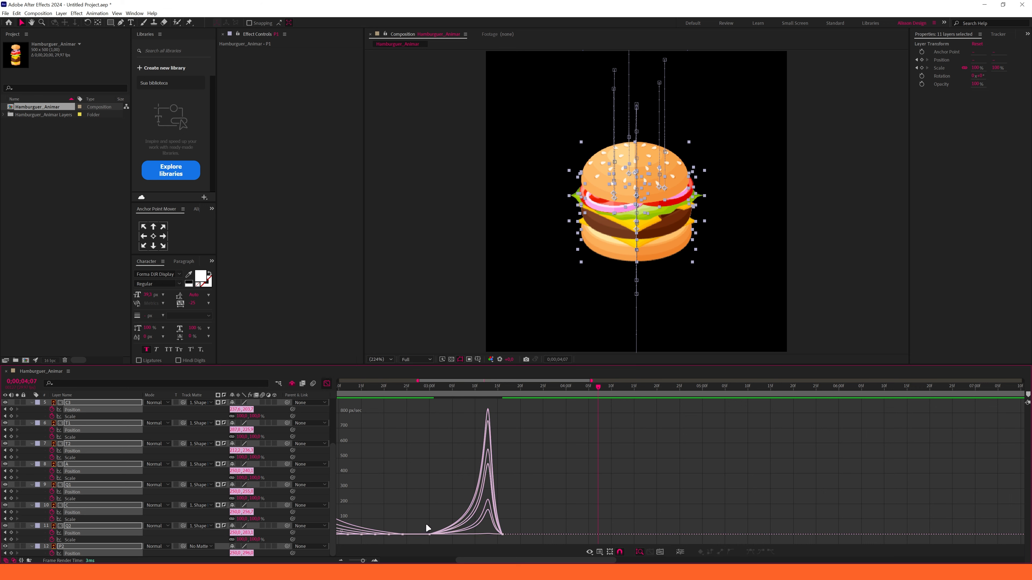
left_click_drag(433, 541, 434, 545)
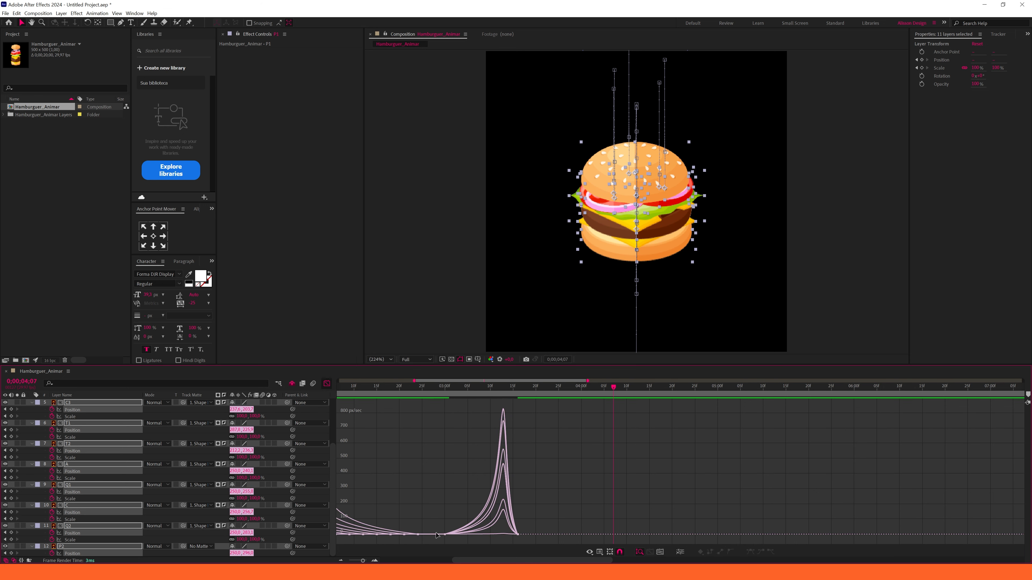
left_click(450, 542)
left_click(518, 535)
left_click_drag(496, 538, 489, 440)
key("ctrl+z")
left_click_drag(547, 503, 511, 542)
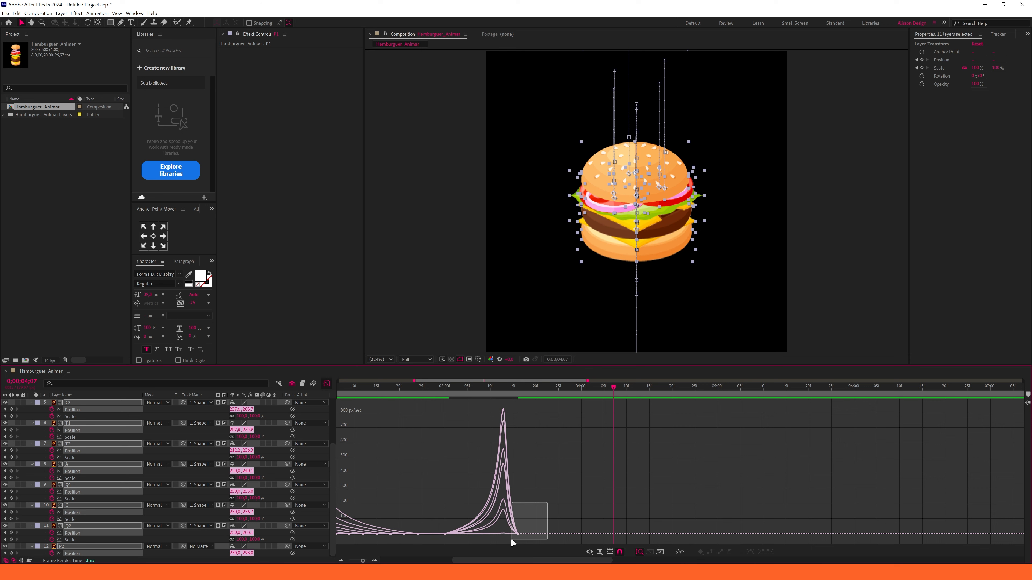
left_click_drag(511, 540, 511, 540)
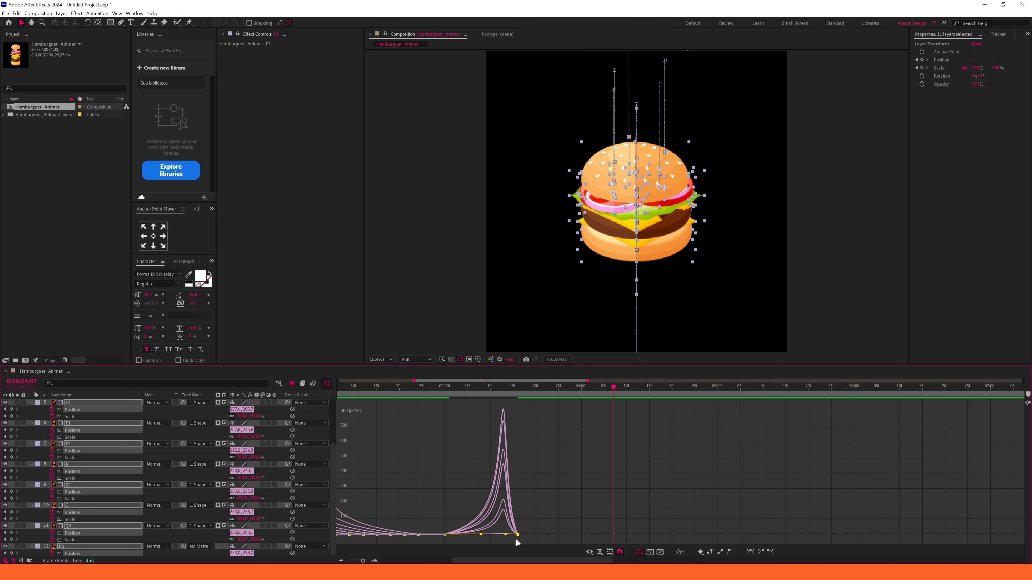
Leave the graph editor and preview the burger animation from the start with the adjusted closing movement.
left_click(326, 384)
scroll(451, 384, "down", 5)
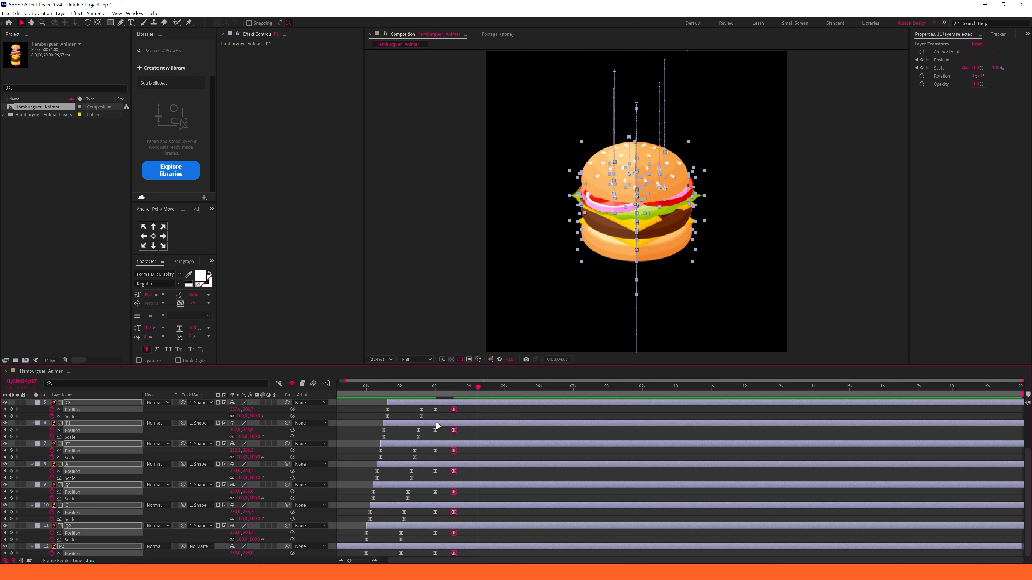
left_click_drag(354, 388, 336, 389)
key("space")
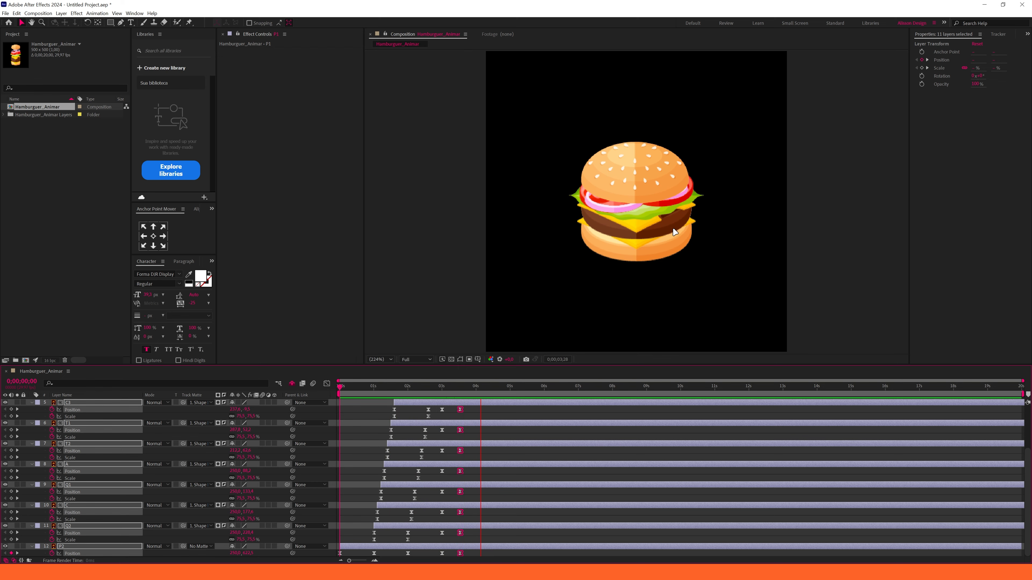
key("space")
left_click(494, 409)
key("ctrl+s")
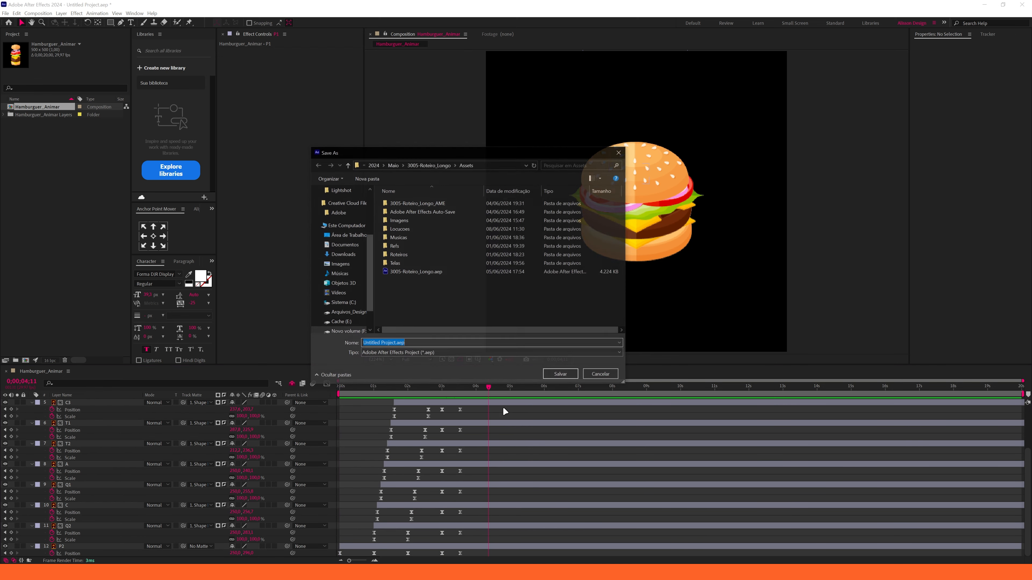
left_click(601, 375)
Collapse the layers' keyframe properties, create a white solid the size of the composition, and place it beneath all layers.
key("u")
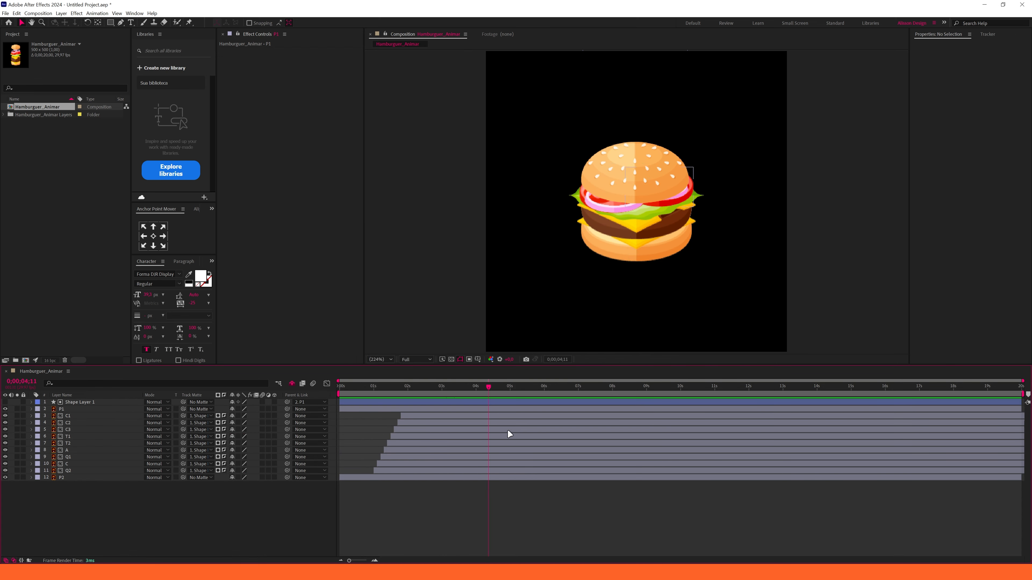
right_click(263, 503)
mouse_move(293, 416)
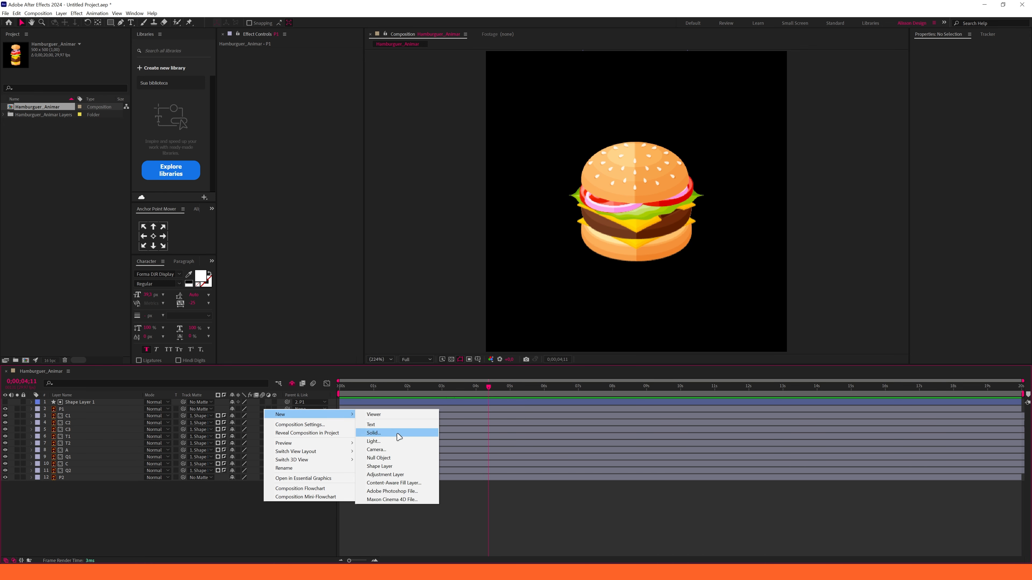
left_click(384, 433)
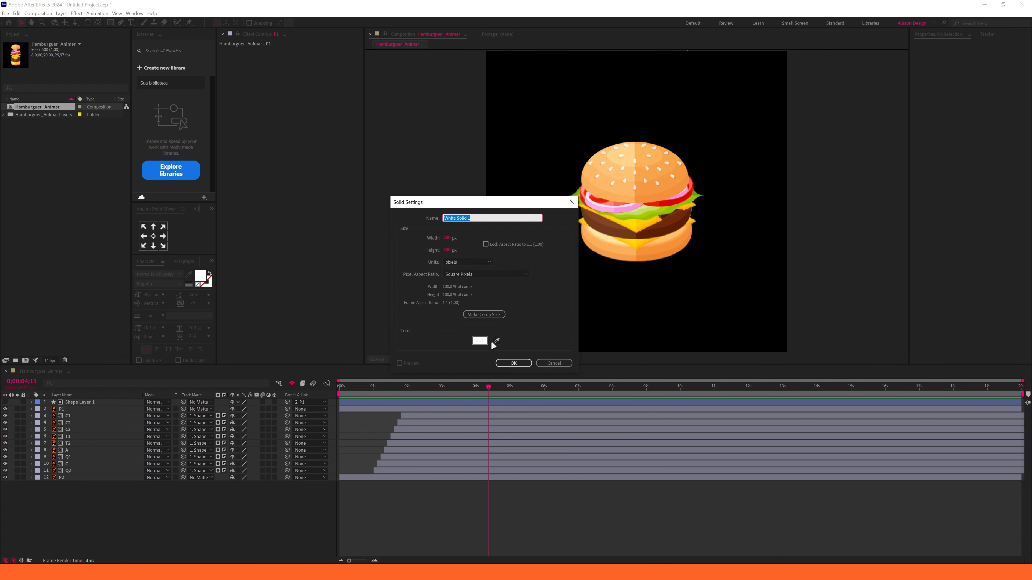
left_click(513, 363)
key("ctrl+shift+bracketleft")
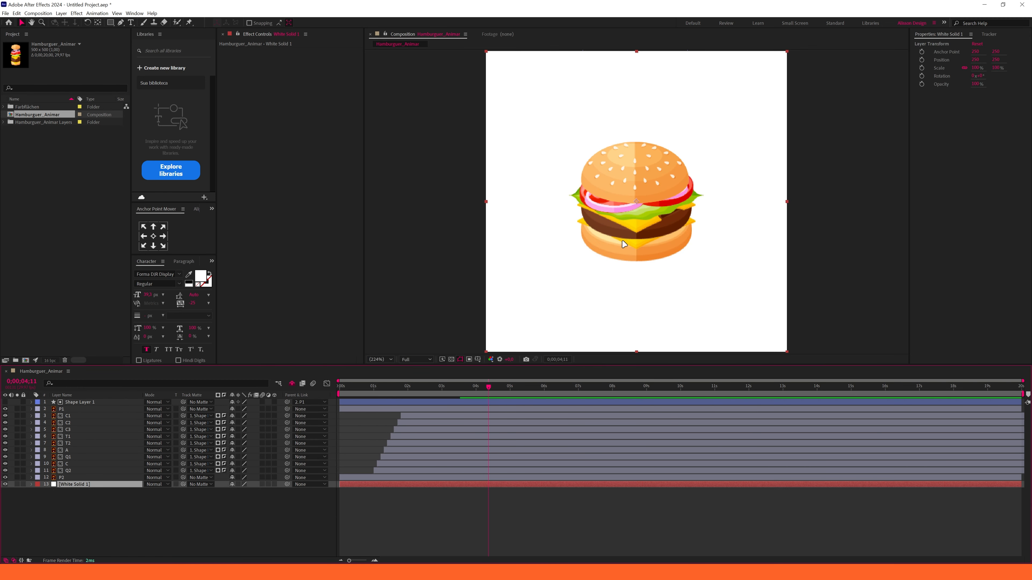
Move the white solid straight down until it covers about the lower half of the composition.
scroll(660, 190, "down", 1)
left_click_drag(686, 196, 698, 264)
mouse_move(693, 221)
left_mouse_down()
mouse_move(693, 236)
mouse_move(700, 216)
mouse_move(701, 237)
left_mouse_up()
Create a second solid in a yellow sampled from the burger's cheese and adjusted to a softer tone.
right_click(190, 412)
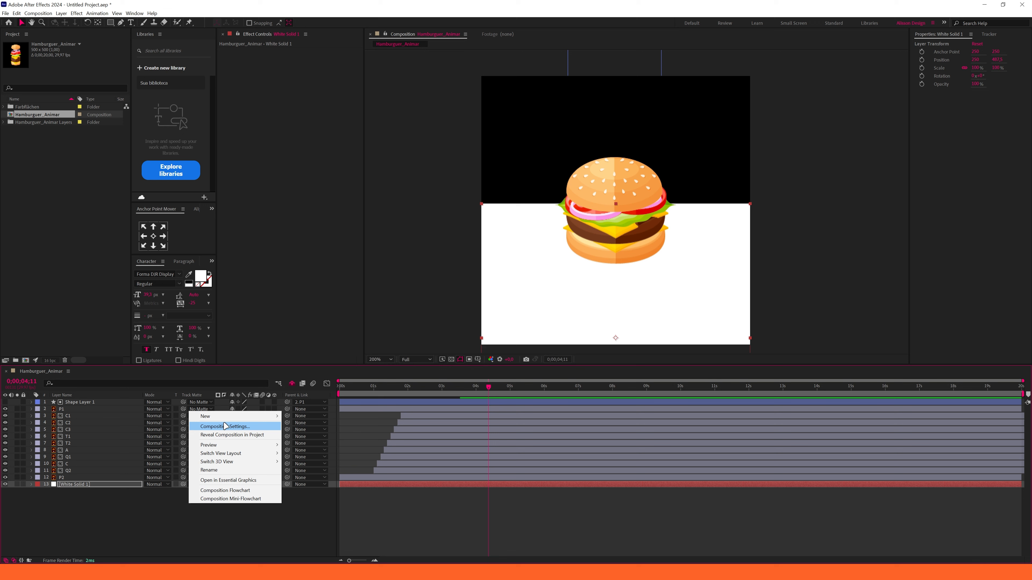
mouse_move(224, 418)
left_click(302, 435)
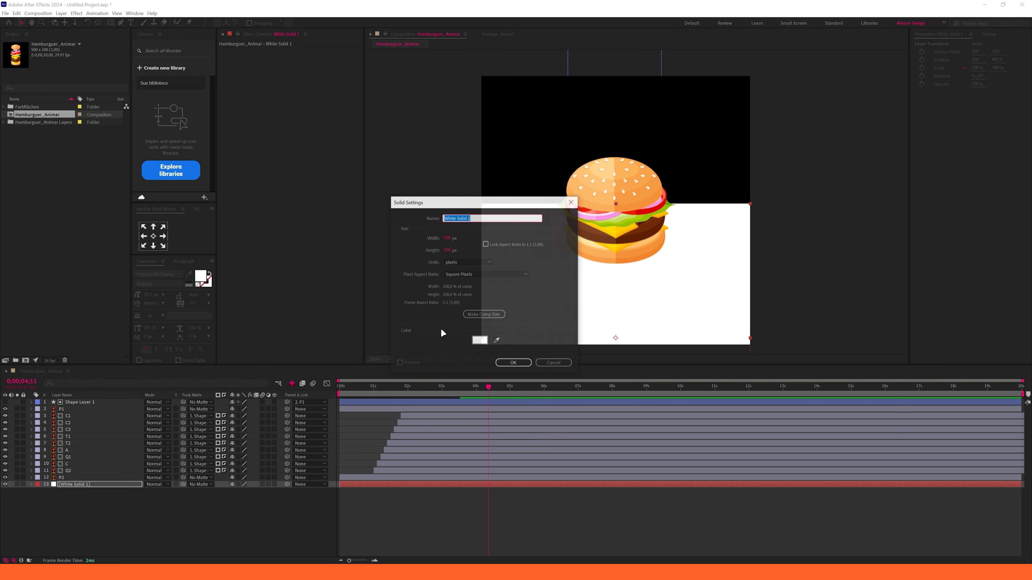
left_click(497, 341)
left_click(607, 246)
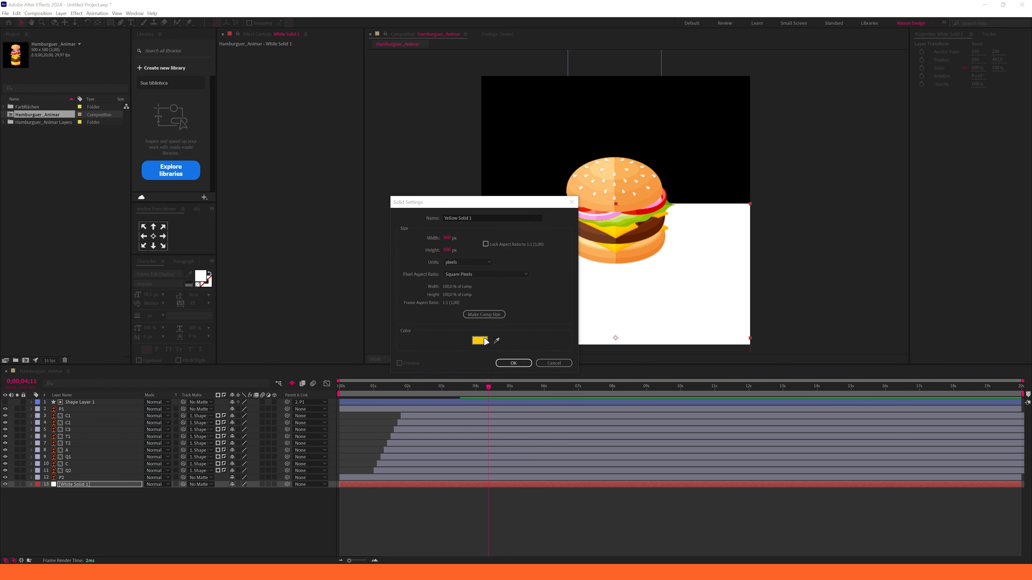
left_click(480, 341)
left_click(425, 266)
left_click_drag(418, 234, 418, 253)
left_click(477, 224)
left_click(514, 363)
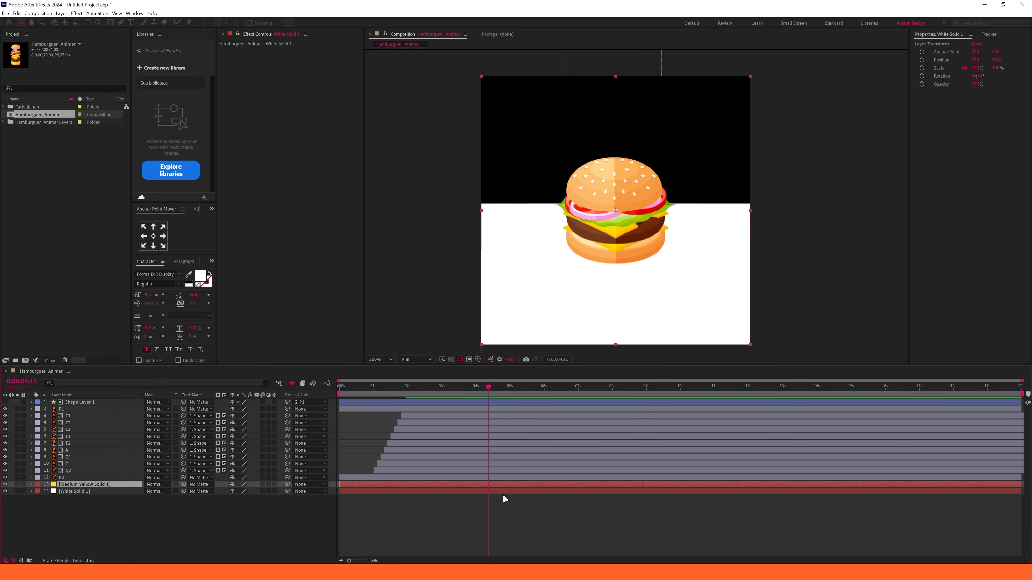
Place the yellow solid beneath the white one and move the white solid up to cover about the composition's upper half.
left_click_drag(81, 485, 91, 507)
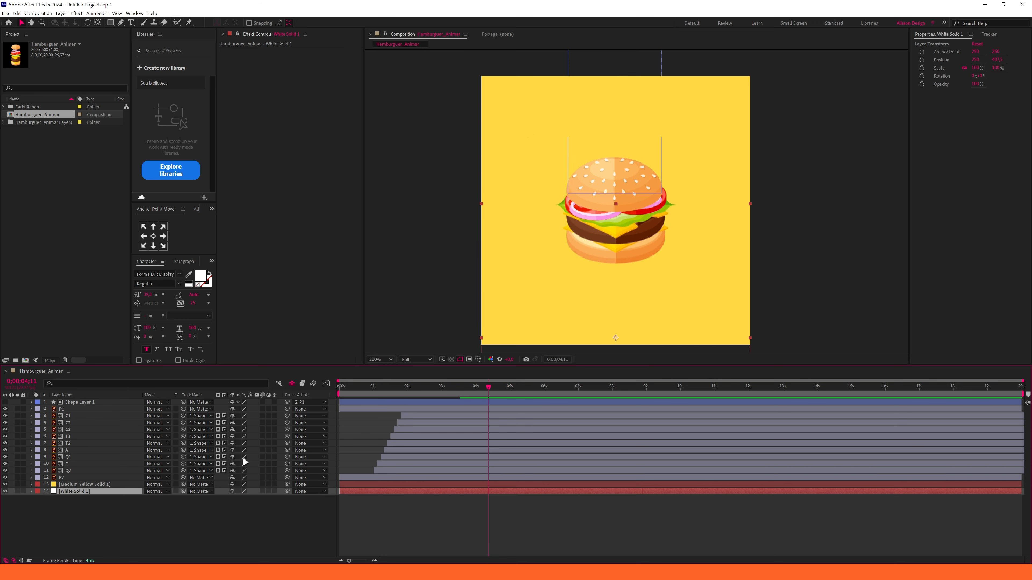
left_click_drag(648, 313, 680, 131)
left_click_drag(81, 485, 86, 518)
left_click_drag(687, 195, 686, 143)
key("ctrl+z")
left_click(90, 486)
left_click(62, 478)
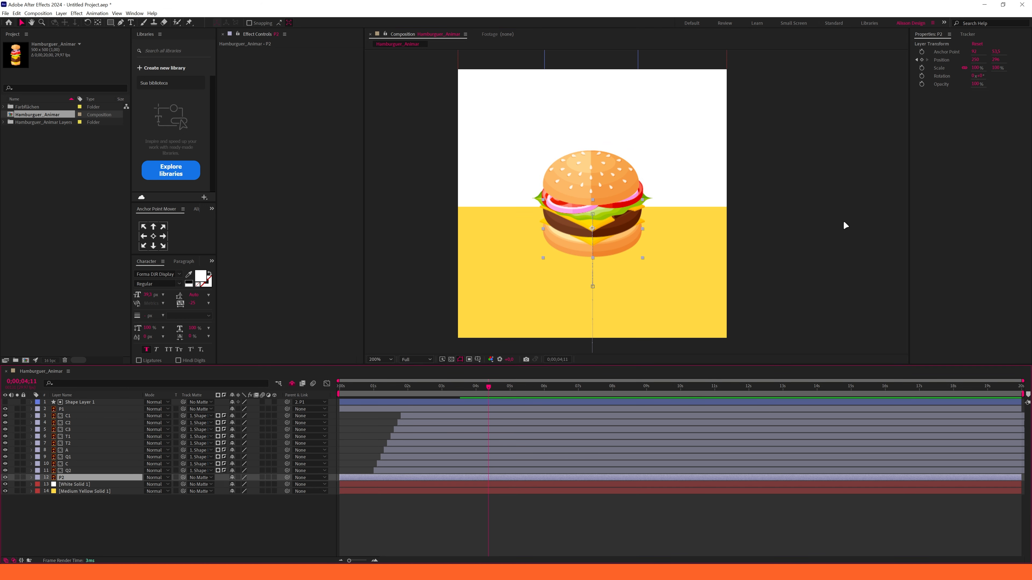
Apply a Drop Shadow effect to the bottom bun layer P2 with direction 180° and distance 2.
key("ctrl+space")
type("dro")
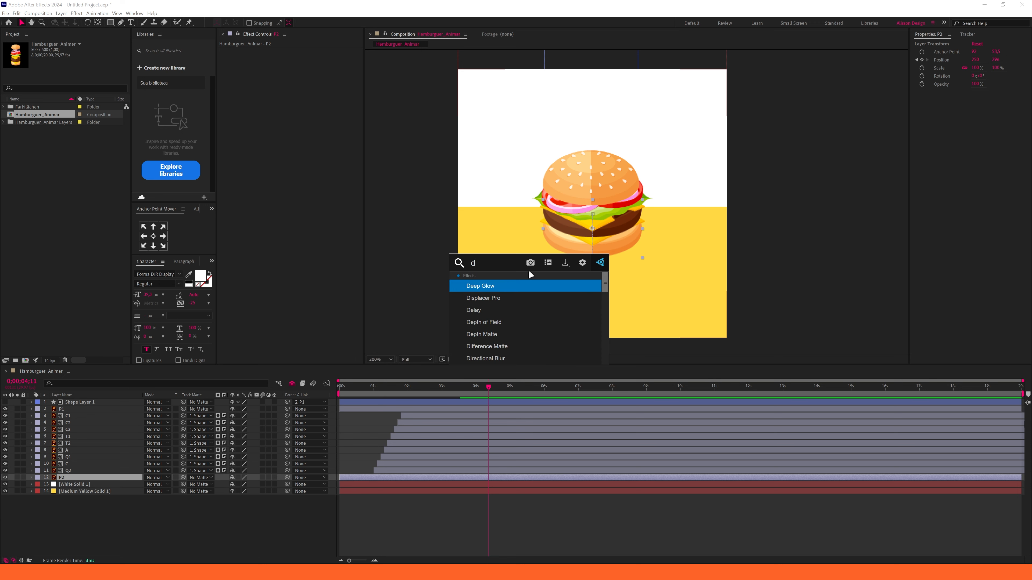
left_click(493, 286)
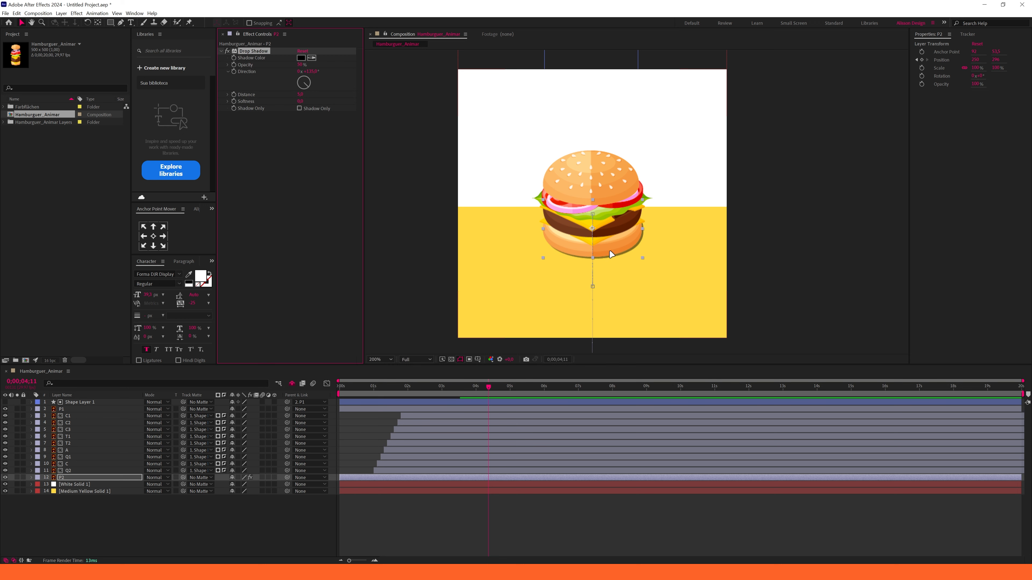
left_click(310, 72)
type("180")
key("Return")
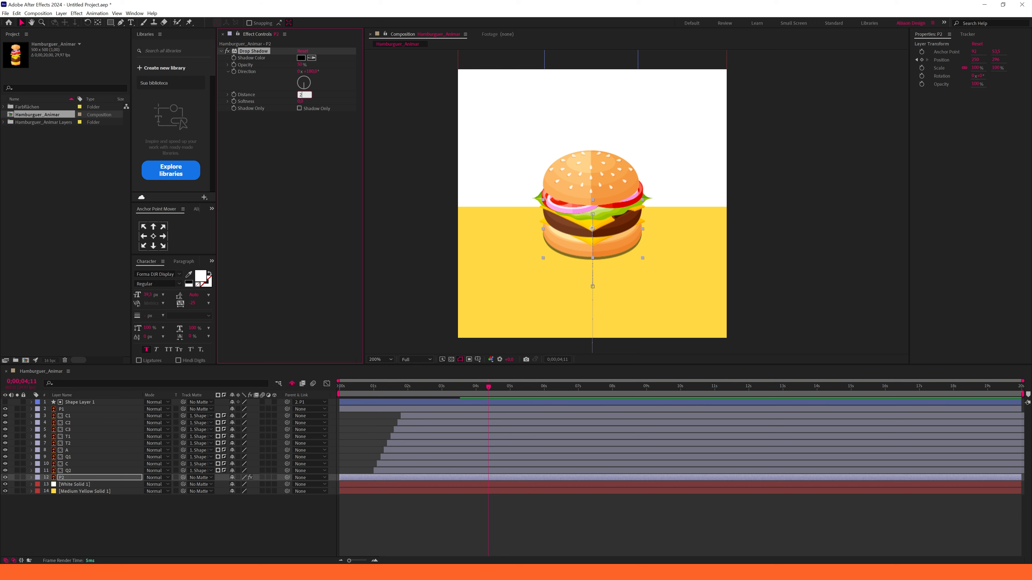
type("2")
key("Return")
Set the softness of the bottom bun's drop shadow to 2 and deselect the layer.
key("period")
left_click_drag(584, 270, 621, 219)
left_click(415, 360)
left_click(467, 509)
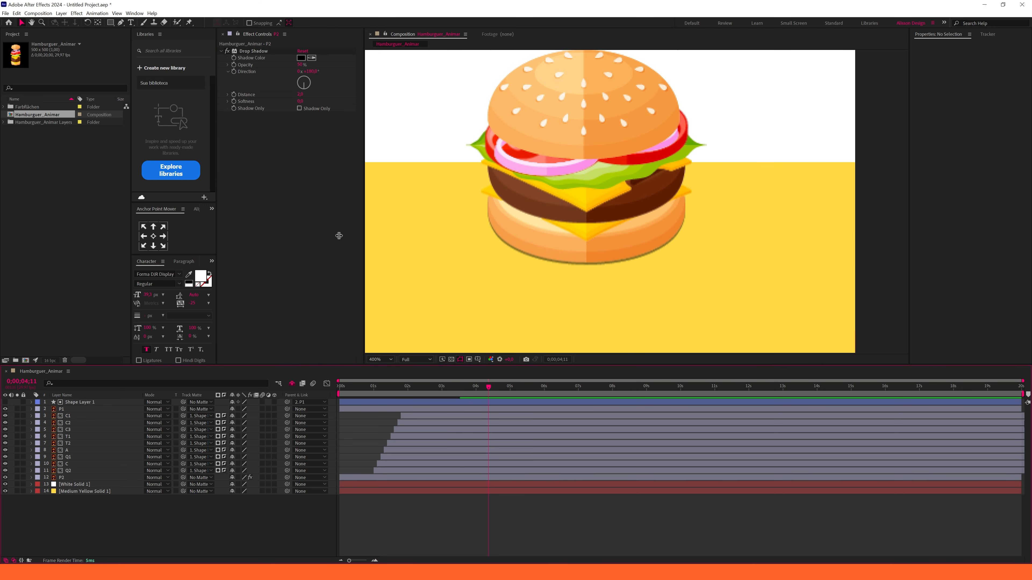
left_click(302, 101)
type("2")
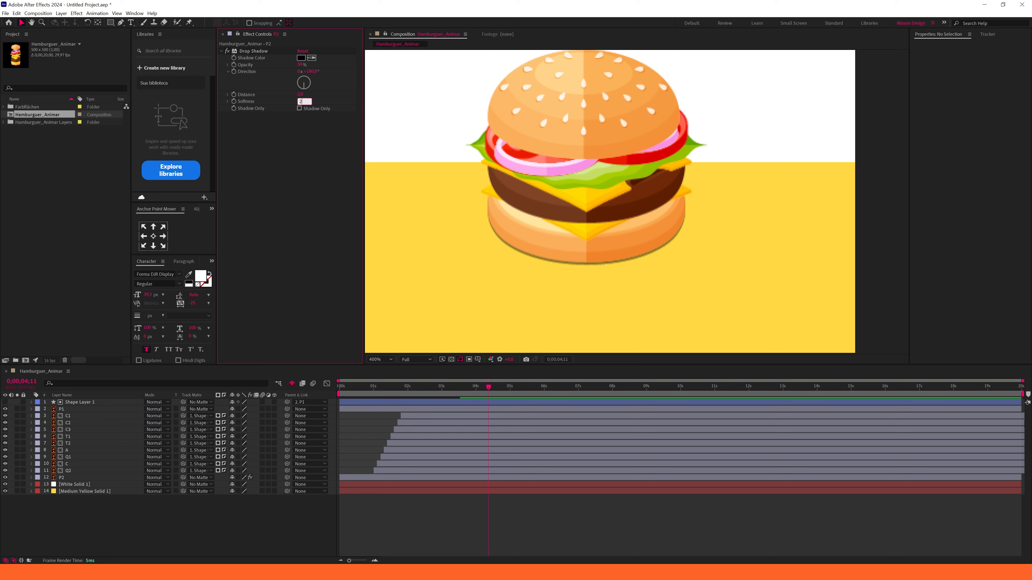
key("Return")
scroll(600, 253, "down", 1)
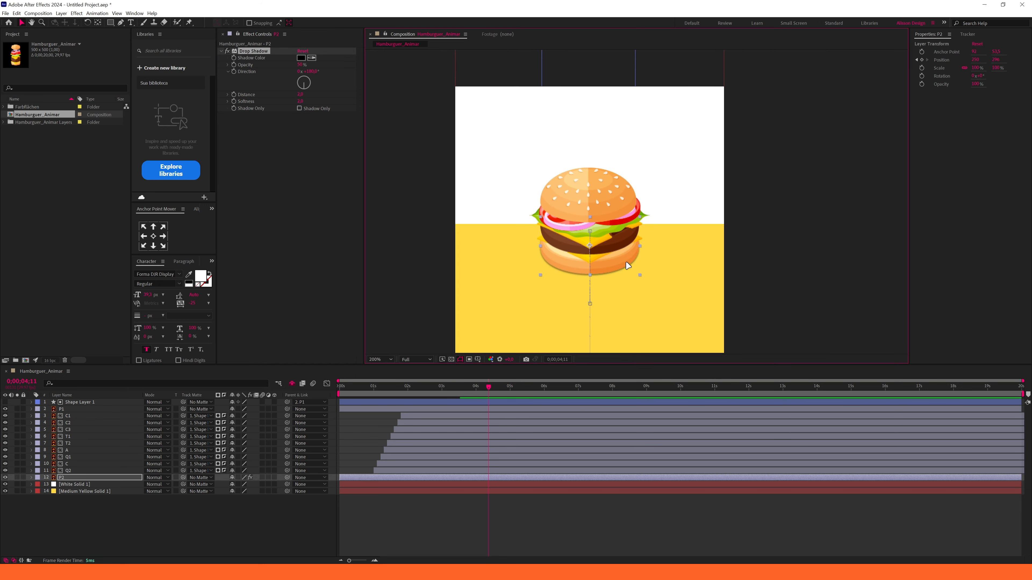
left_click(570, 505)
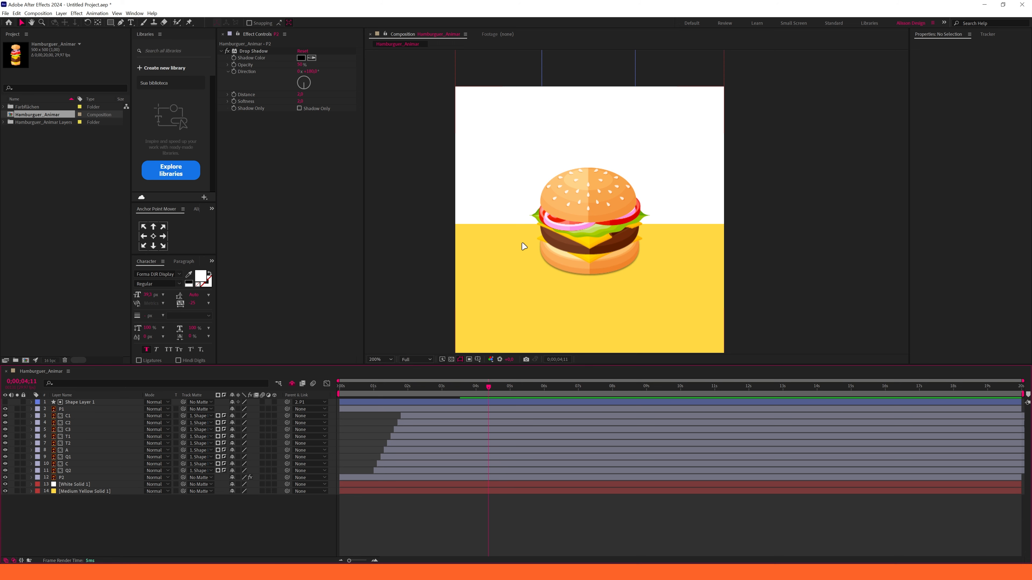
left_click_drag(543, 277, 529, 279)
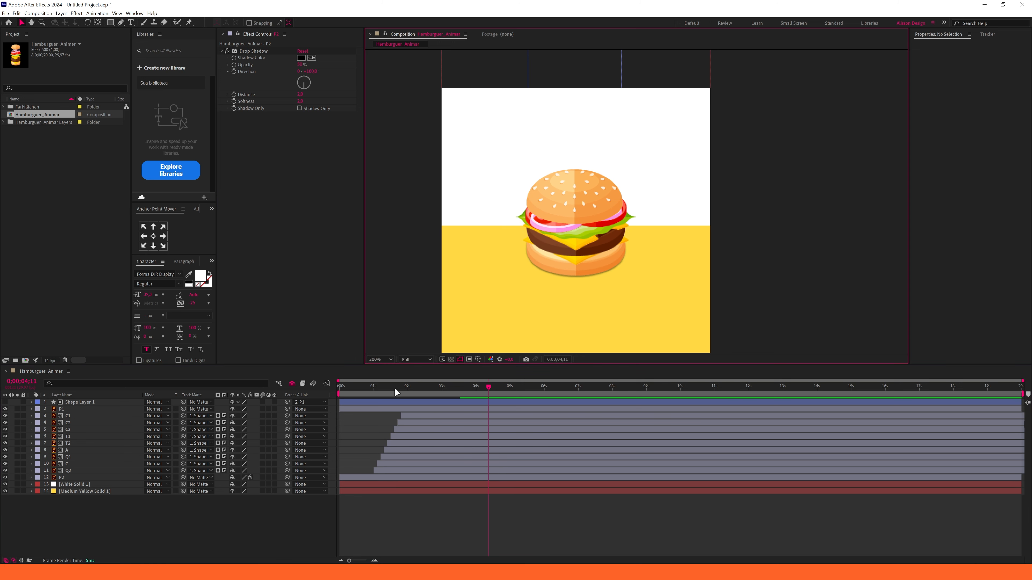
Show layer P2's position keyframes and add a Drop Shadow opacity keyframe at its last one, 0;00;03;16.
mouse_move(394, 387)
left_mouse_down()
mouse_move(346, 389)
mouse_move(411, 391)
mouse_move(403, 394)
left_mouse_up()
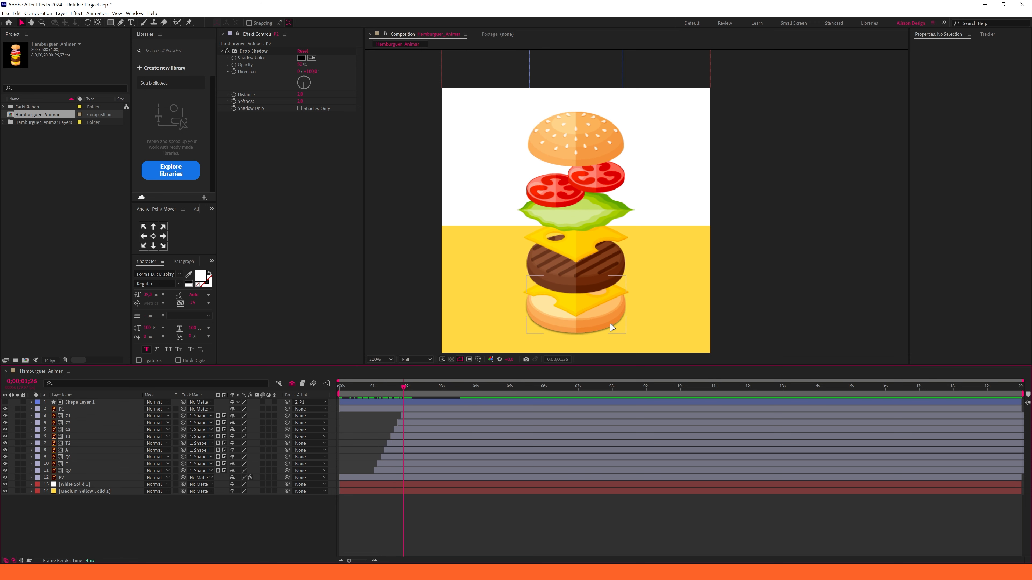
mouse_move(400, 397)
left_mouse_down()
mouse_move(333, 395)
mouse_move(401, 396)
left_mouse_up()
left_click(69, 479)
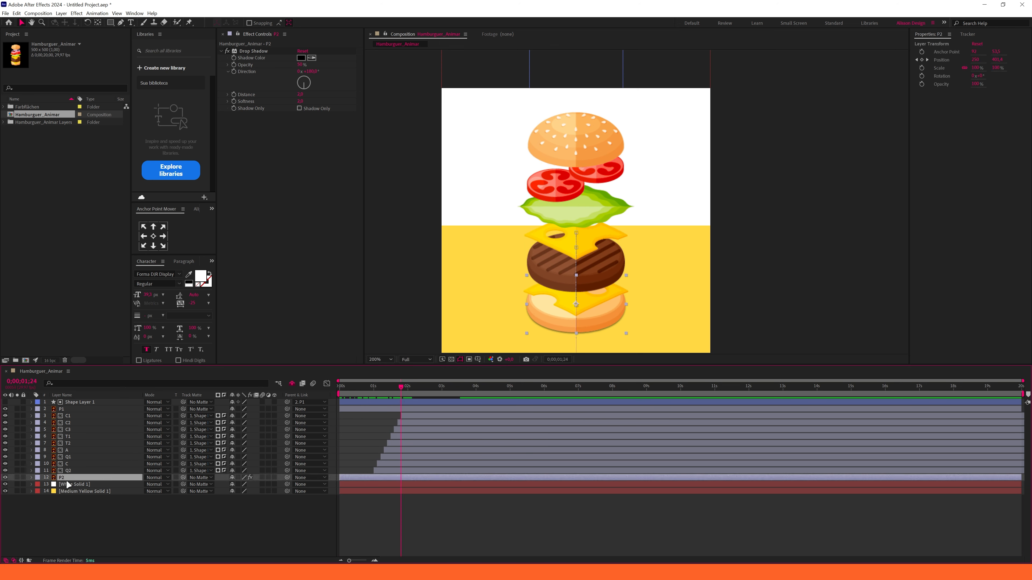
key("p")
left_click_drag(400, 393, 442, 393)
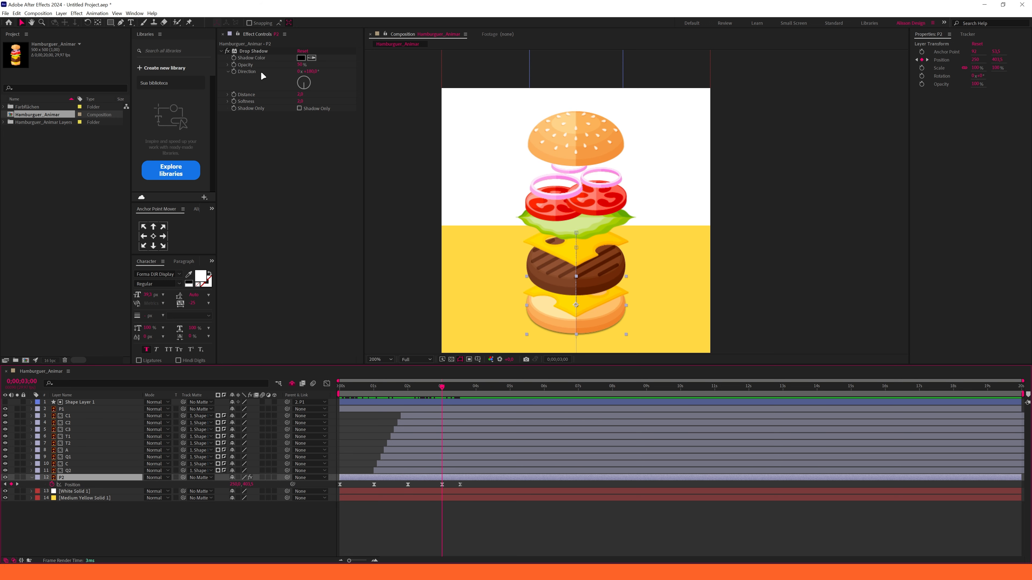
key("space")
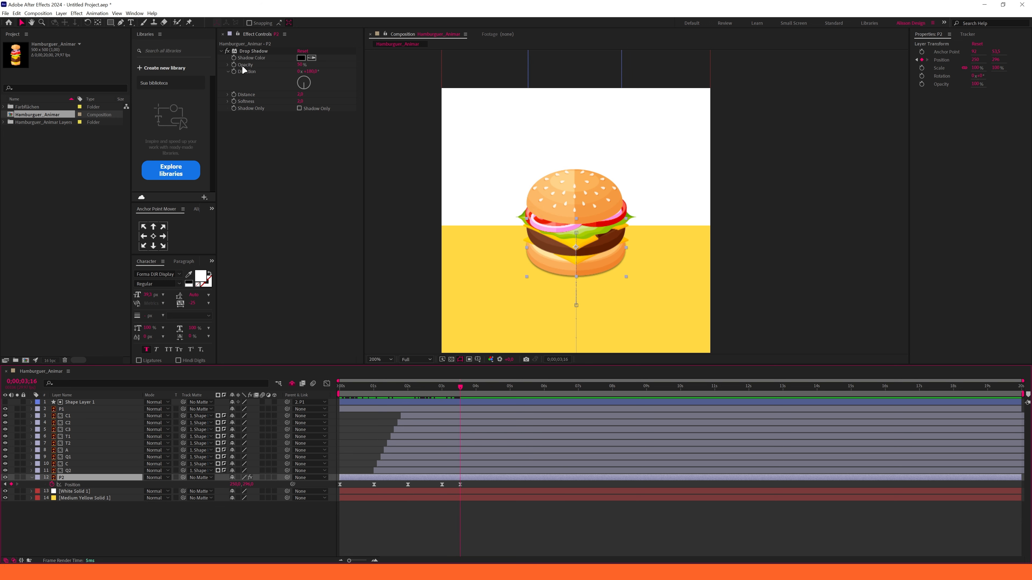
left_click(232, 63)
Set the bottom bun's Drop Shadow opacity to 0% at the 3-second mark.
left_click(442, 387)
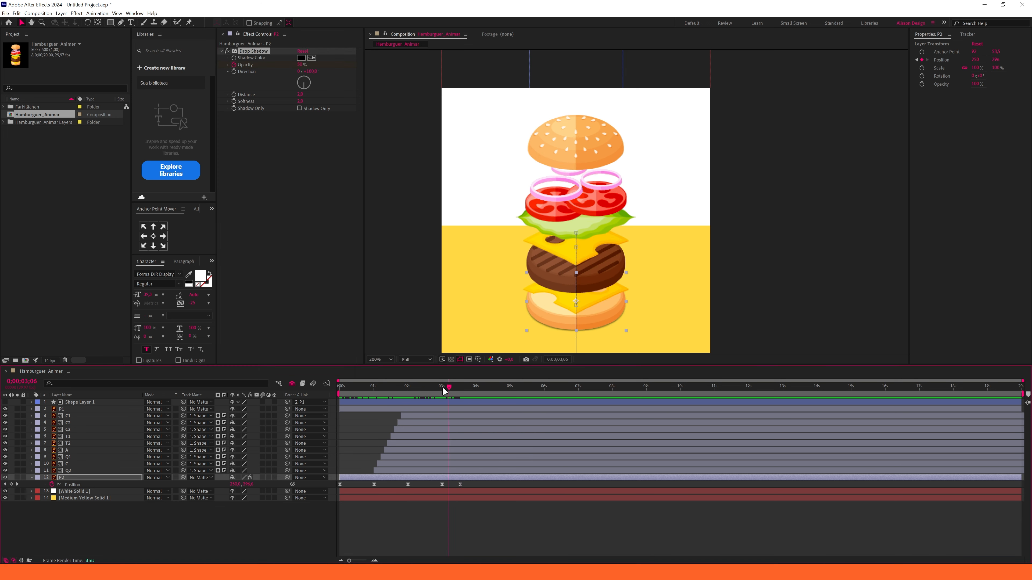
left_click(301, 65)
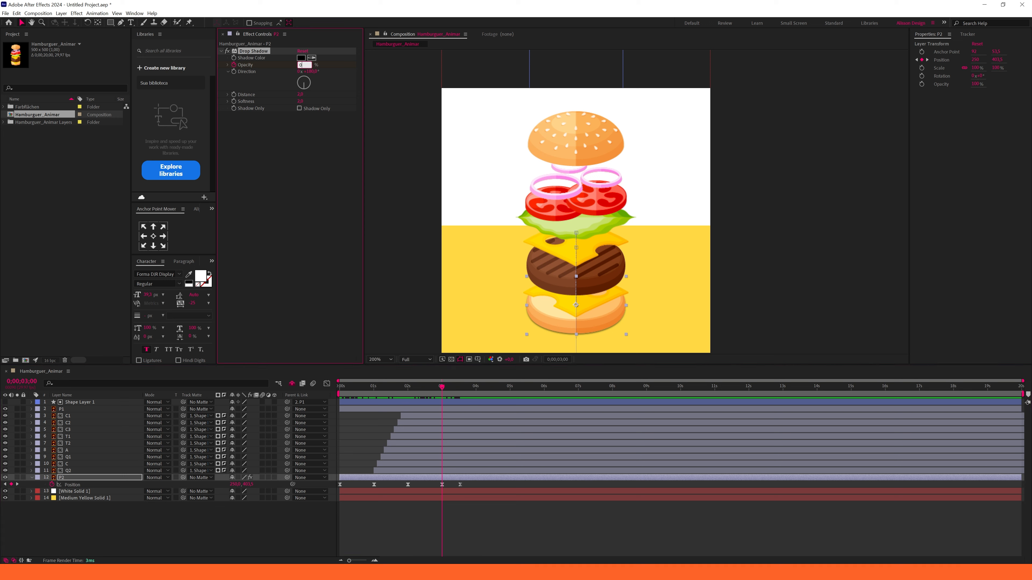
type("0")
key("Return")
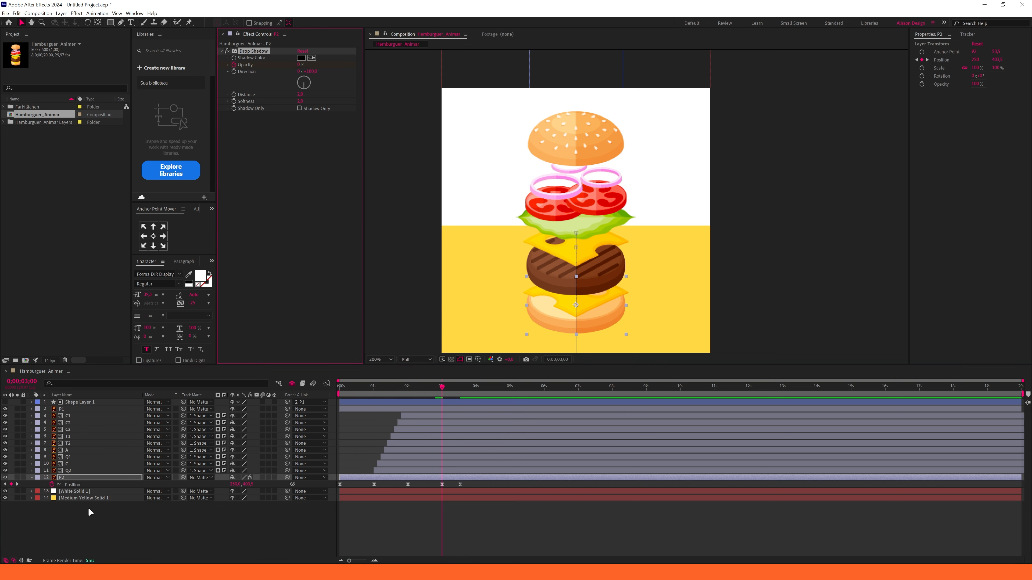
Ease the bottom bun's two Drop Shadow opacity keyframes and check their speed curve in the Graph Editor.
key("u")
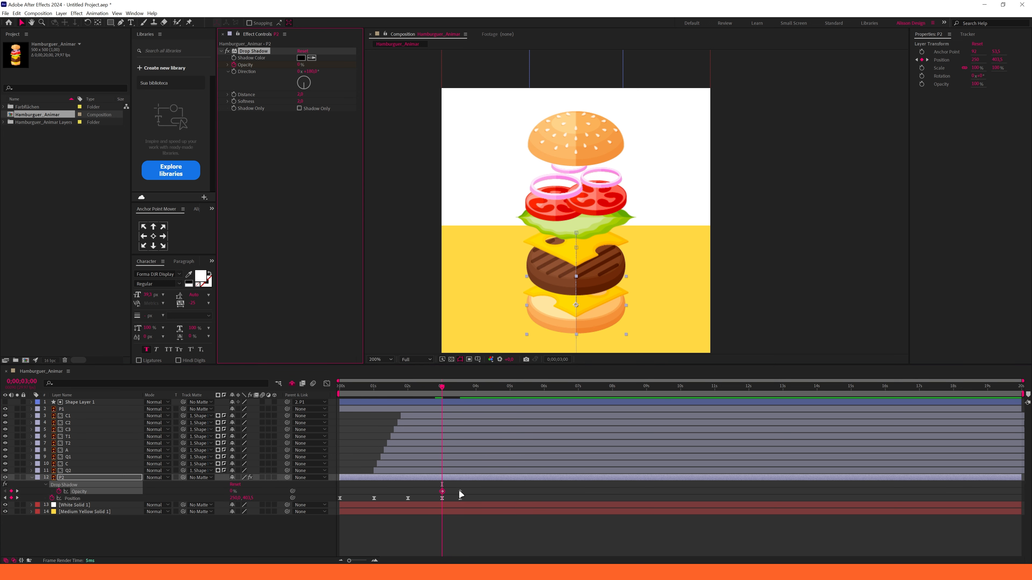
left_click_drag(469, 487, 422, 492)
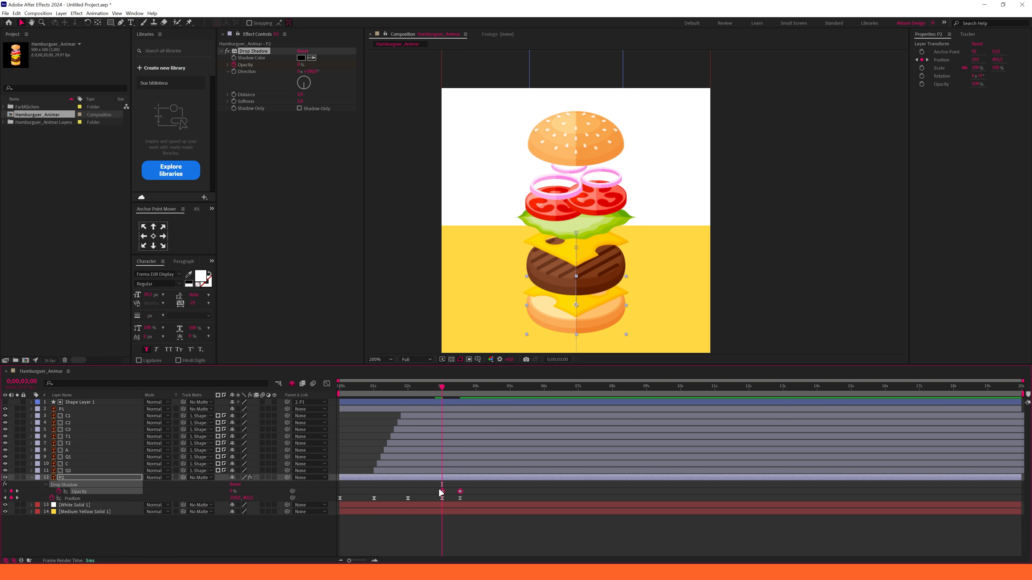
left_click(328, 386)
left_click_drag(469, 519, 441, 547)
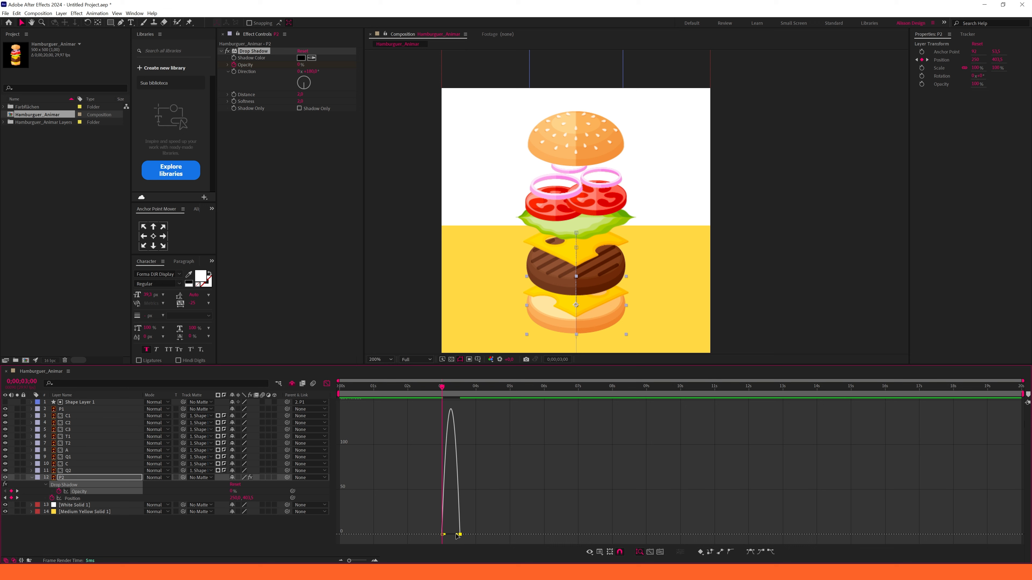
left_click(327, 383)
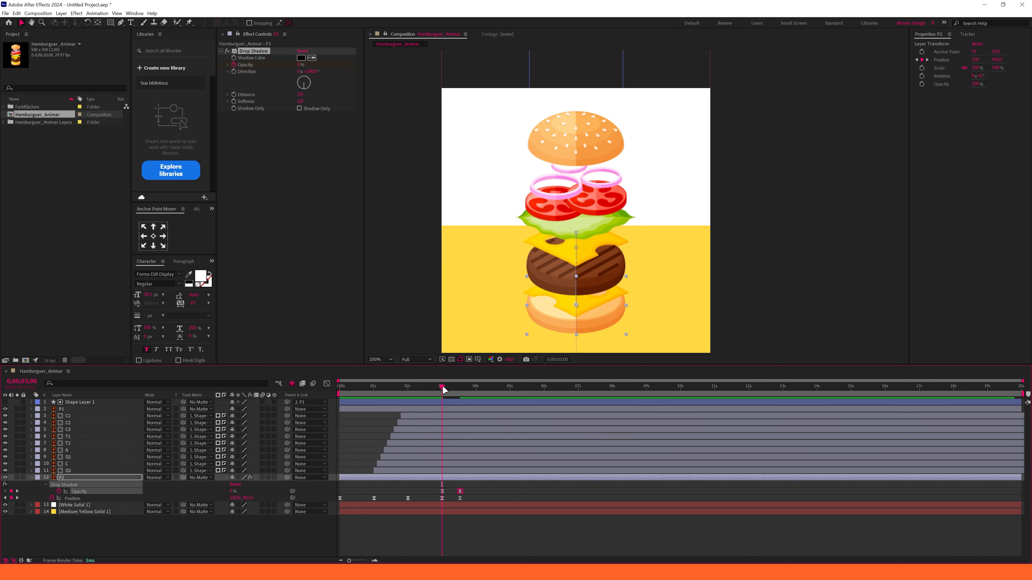
Play the animation from the start to check the bottom bun's shadow fade.
left_click_drag(447, 389, 475, 394)
key("Home")
key("space")
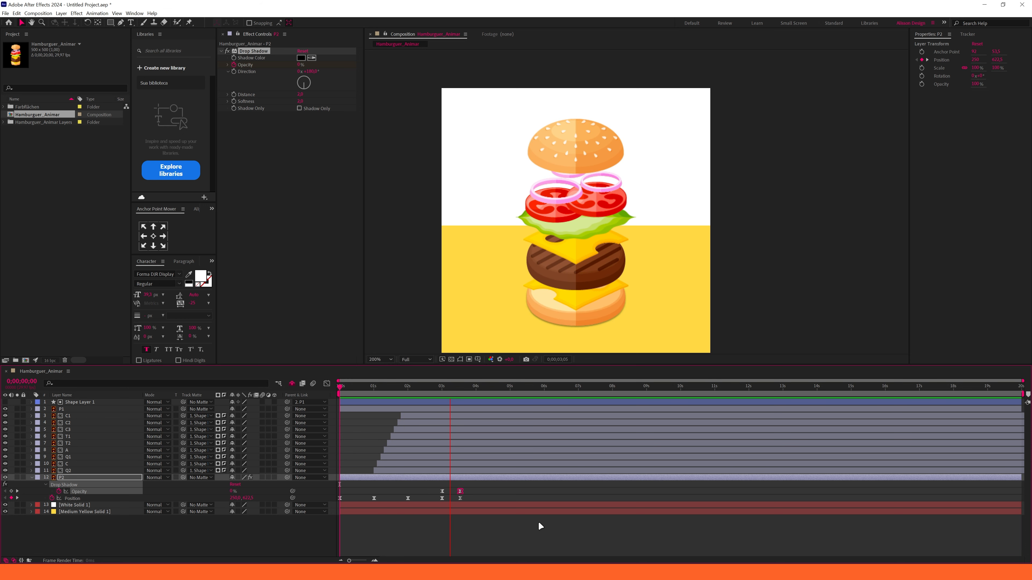
key("space")
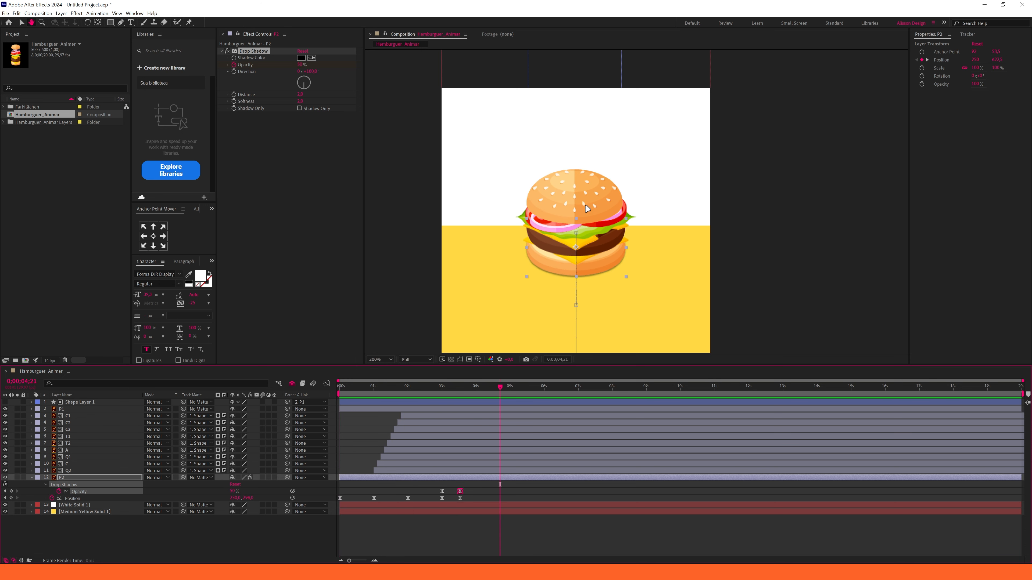
Deselect the bottom bun layer and collapse its keyframe properties.
left_click_drag(608, 200, 625, 218)
scroll(633, 207, "down", 1)
key("v")
left_click(553, 524)
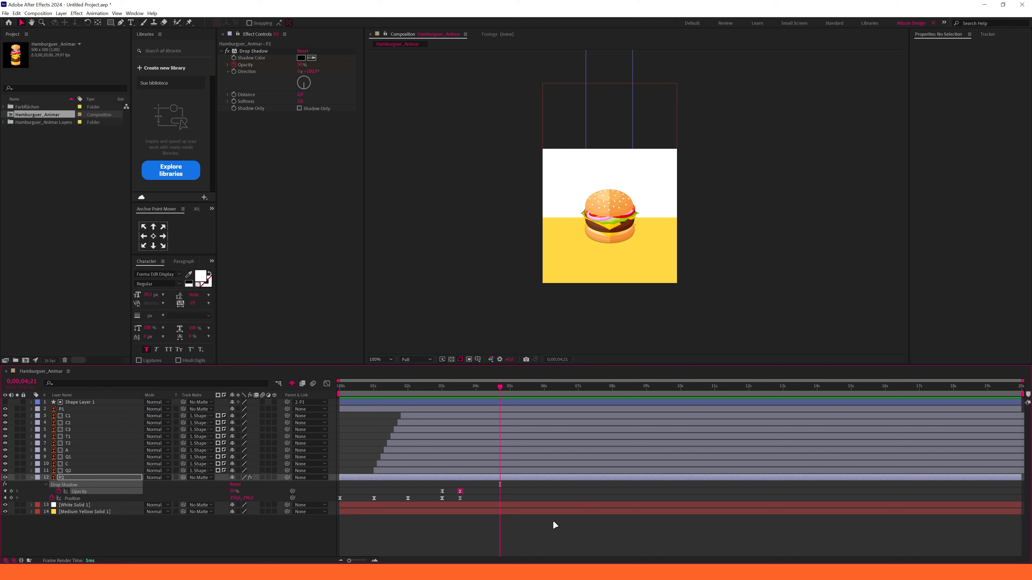
key("u")
key("u")
left_click(380, 359)
left_click(383, 369)
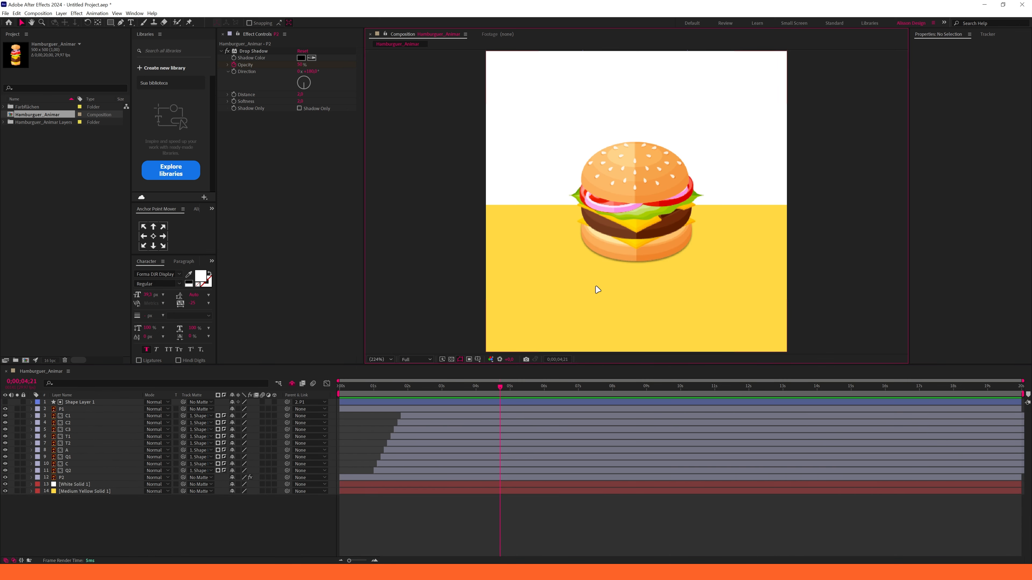
left_click_drag(633, 203, 567, 215)
scroll(564, 217, "down", 1)
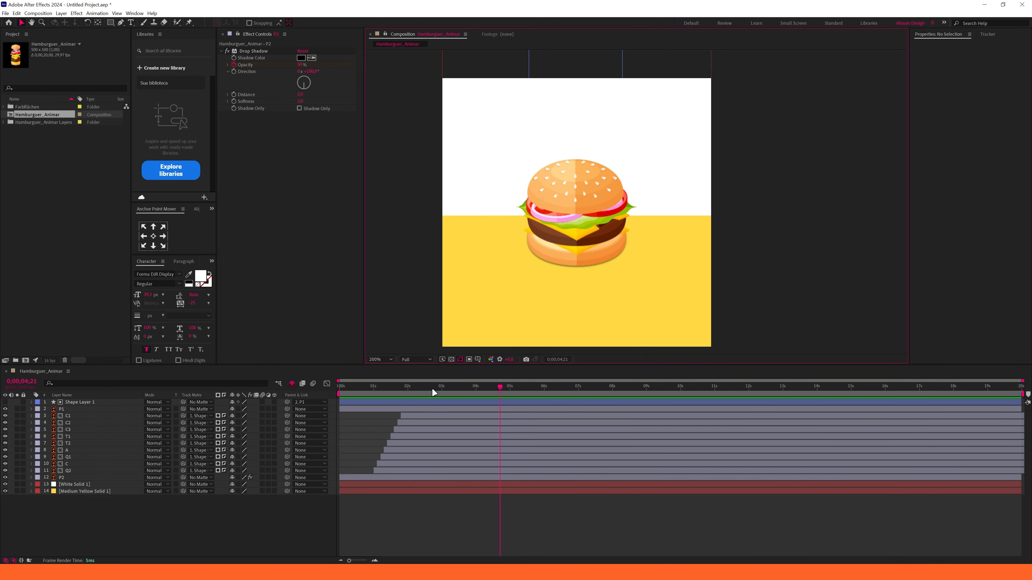
Preview the complete burger animation from the first frame.
left_click_drag(433, 389, 327, 390)
key("space")
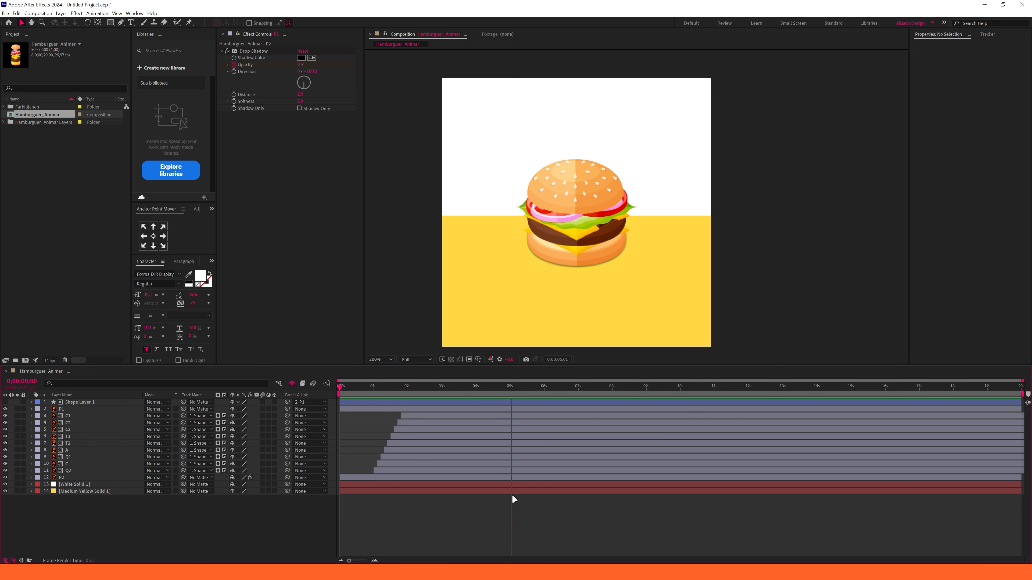
left_click(460, 386)
key("Home")
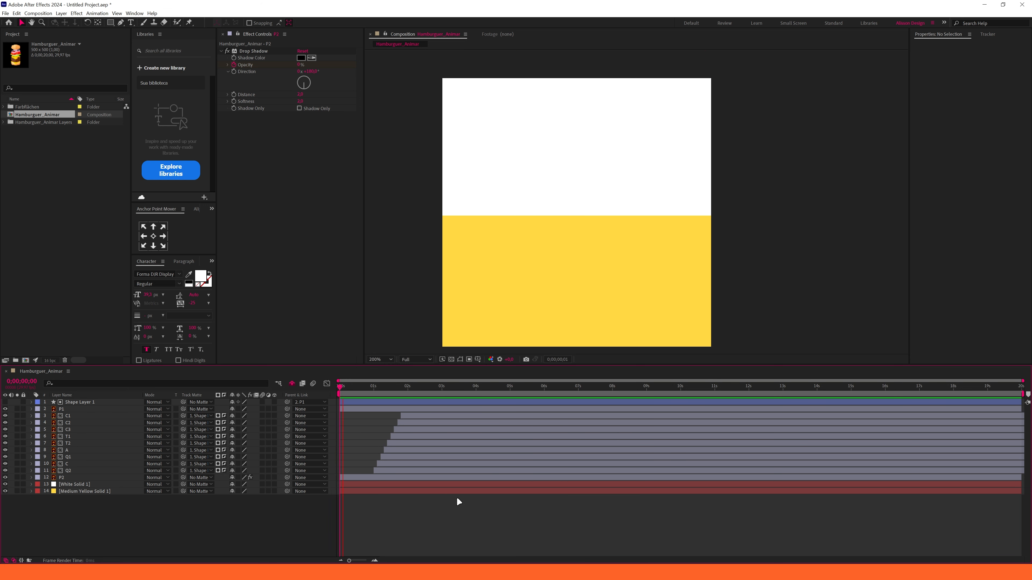
key("space")
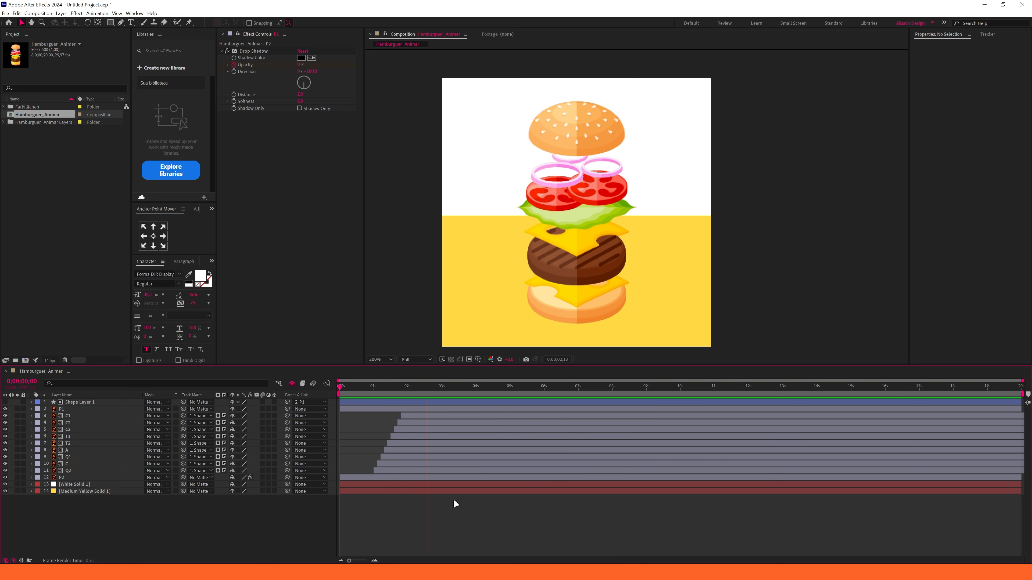
key("space")
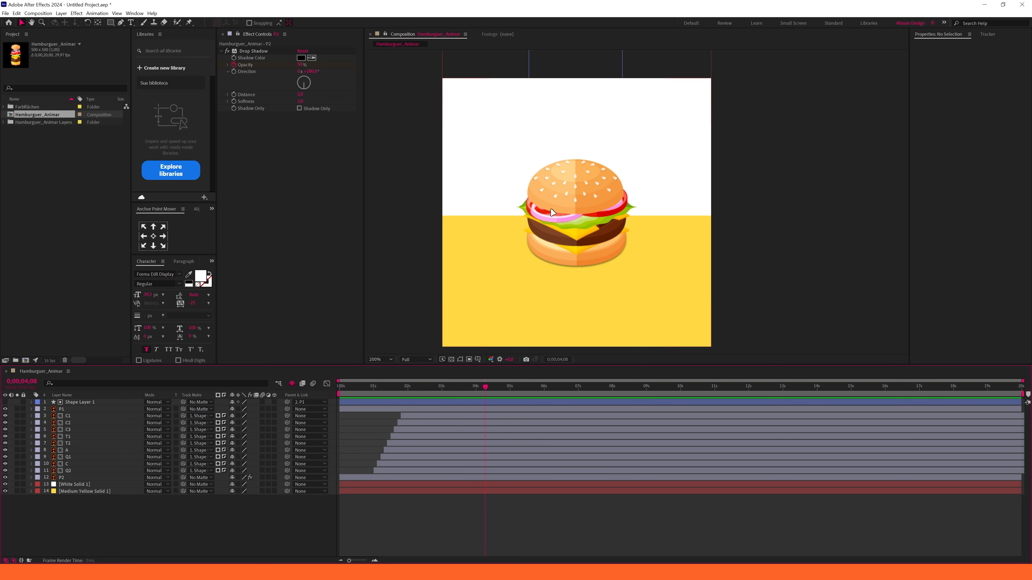
Fit the composition in the viewer and examine the separated ingredients at the 3-second mark.
left_click(380, 360)
left_click(382, 379)
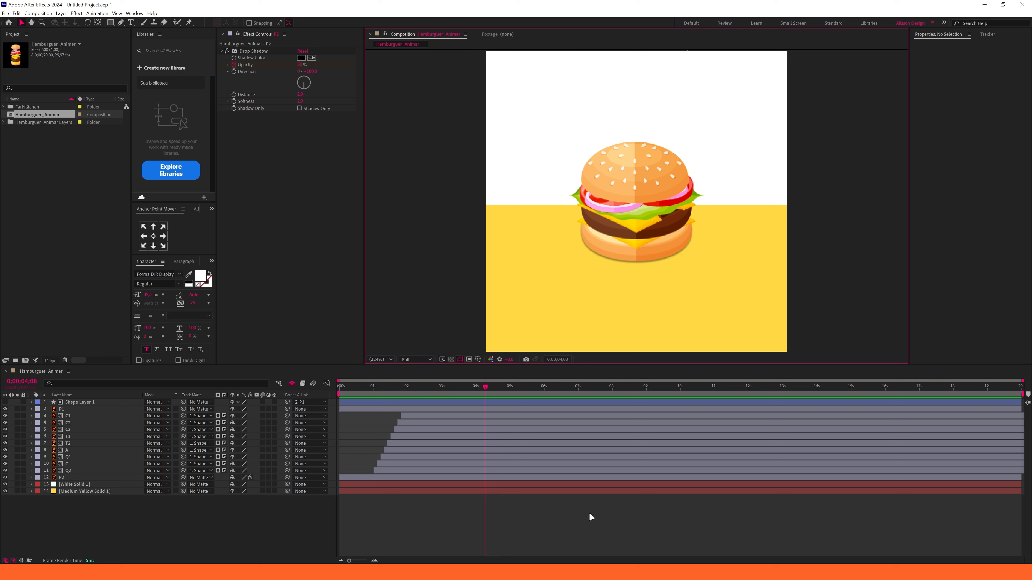
left_click_drag(466, 394, 442, 387)
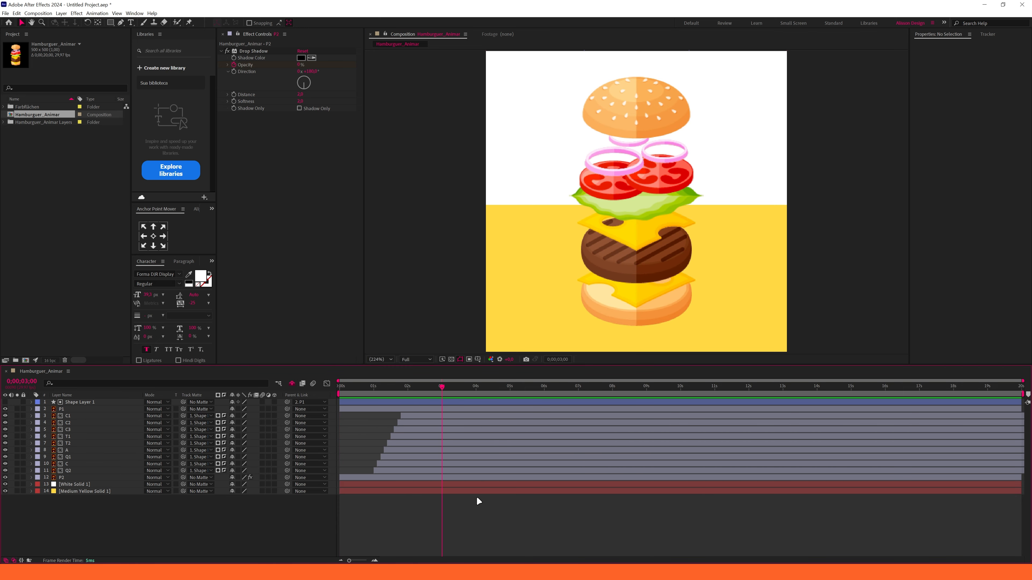